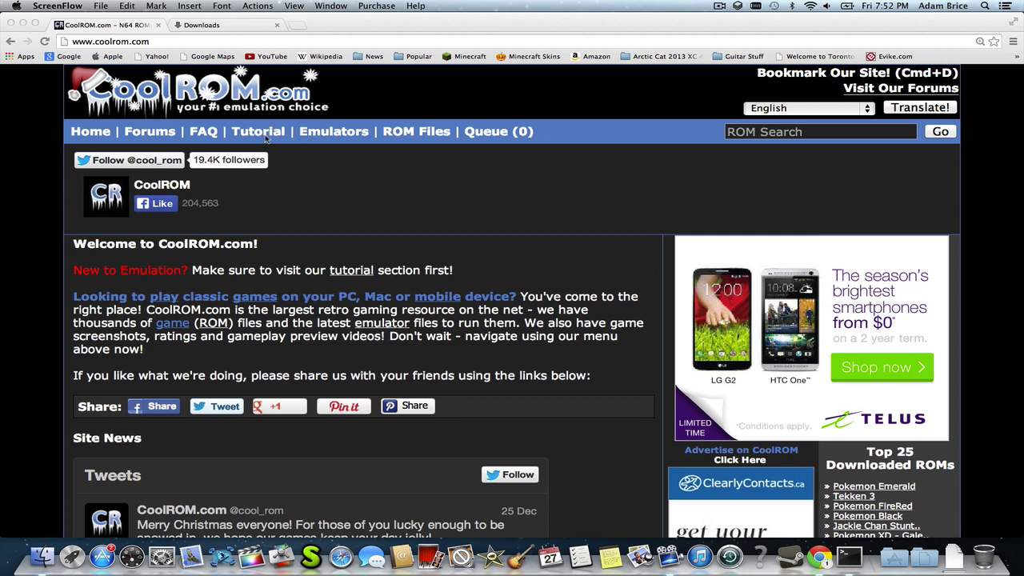
Bring Chrome to the front and show the Emulators dropdown on CoolROM's home page.
click(341, 148)
mouse_move(348, 138)
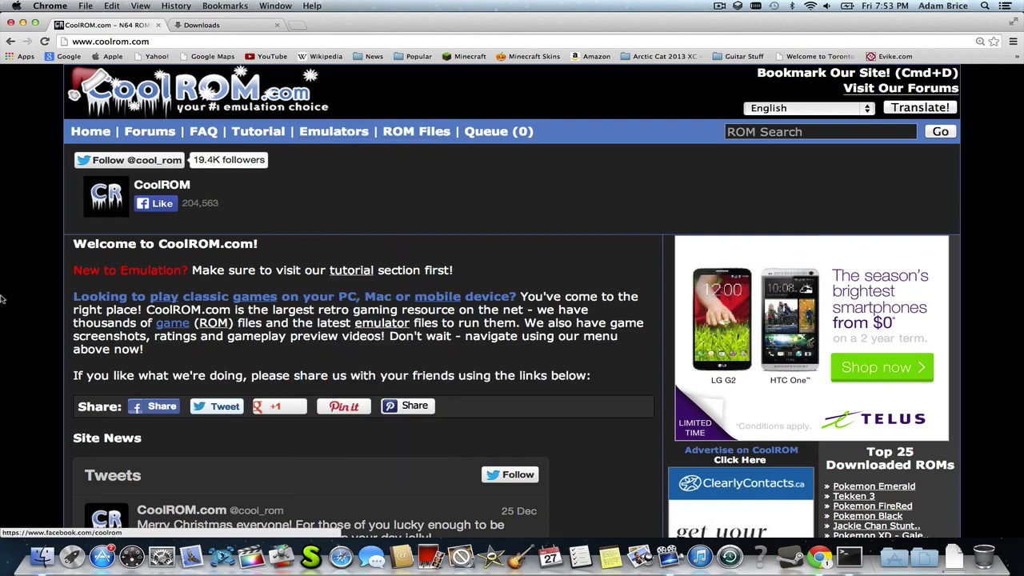
scroll(512, 320, down, 10)
scroll(513, 320, up, 10)
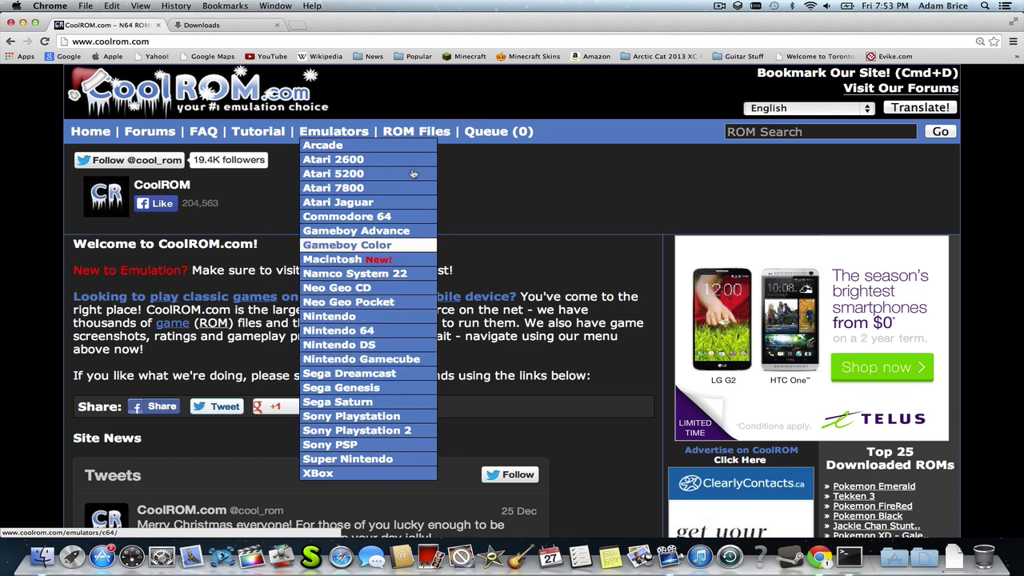
Open CoolROM's emulators listing, then the Gameboy Advance emulators page, dismissing the share popup.
click(349, 141)
scroll(316, 217, down, 5)
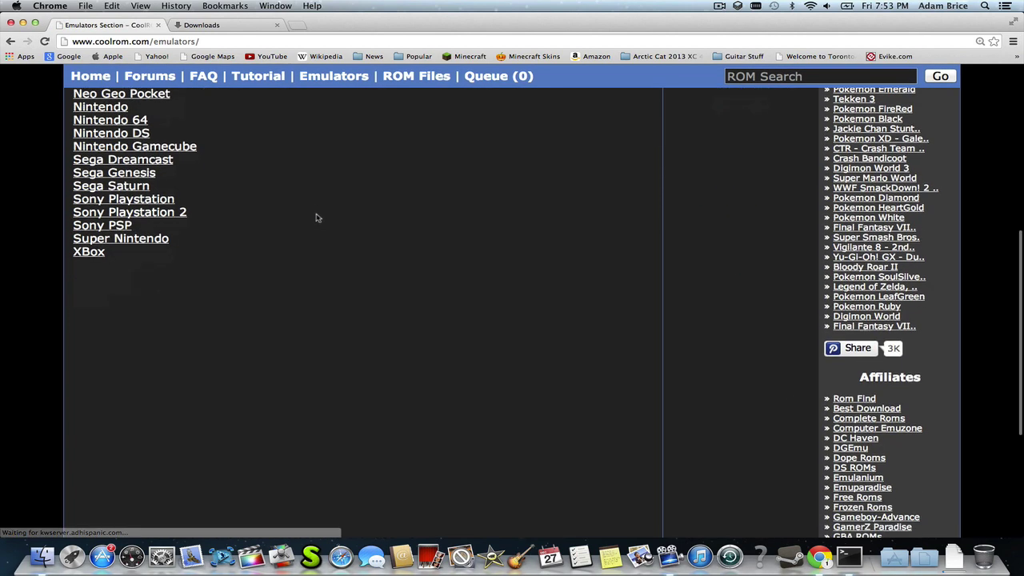
scroll(315, 217, up, 3)
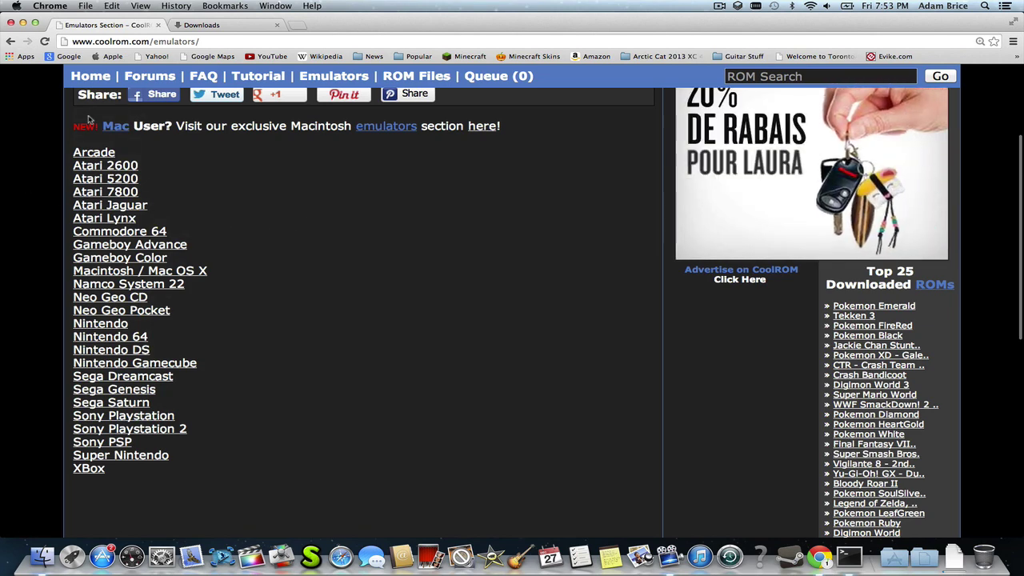
click(23, 24)
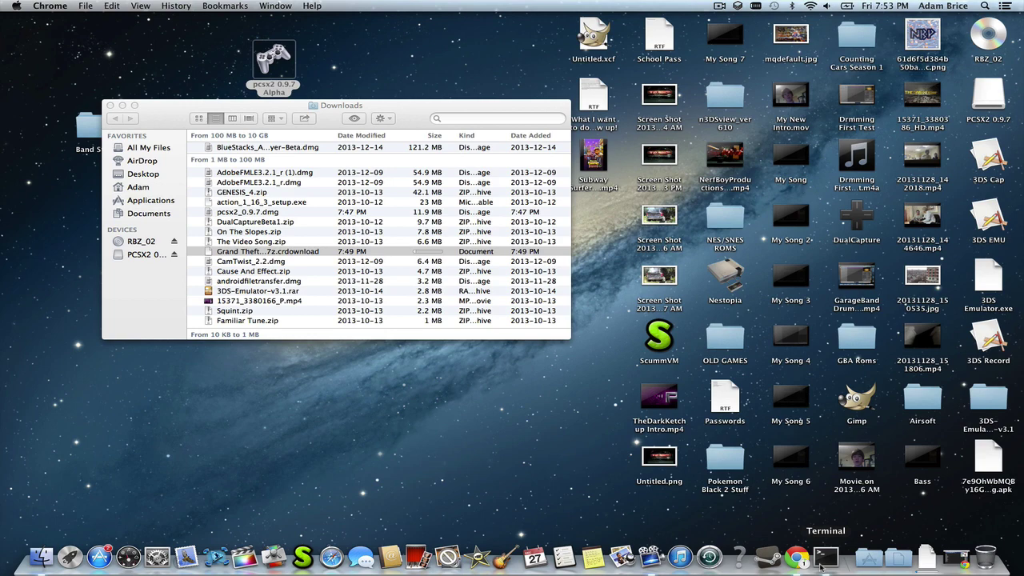
click(796, 558)
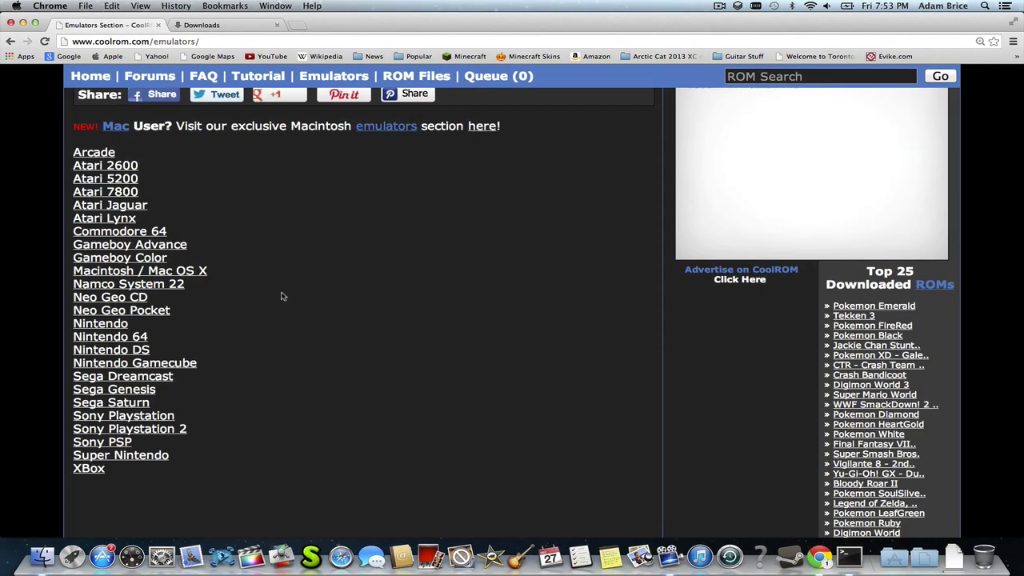
scroll(177, 77, up, 3)
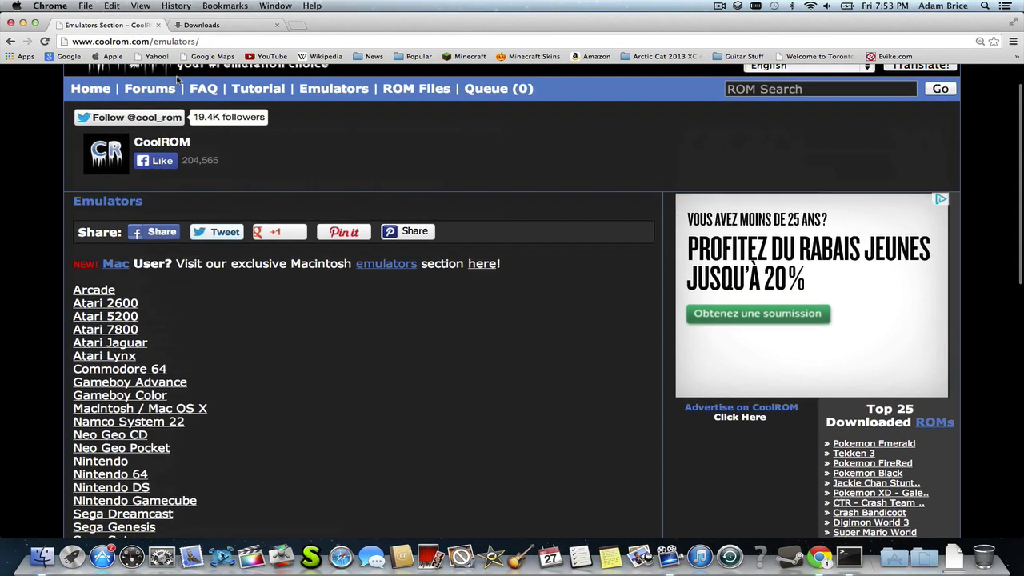
click(334, 88)
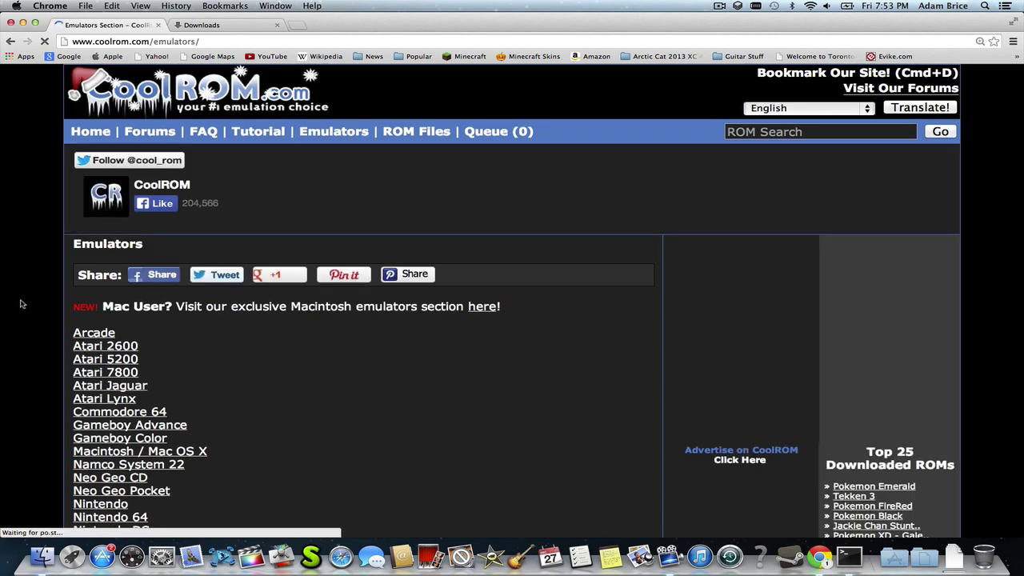
scroll(23, 304, down, 5)
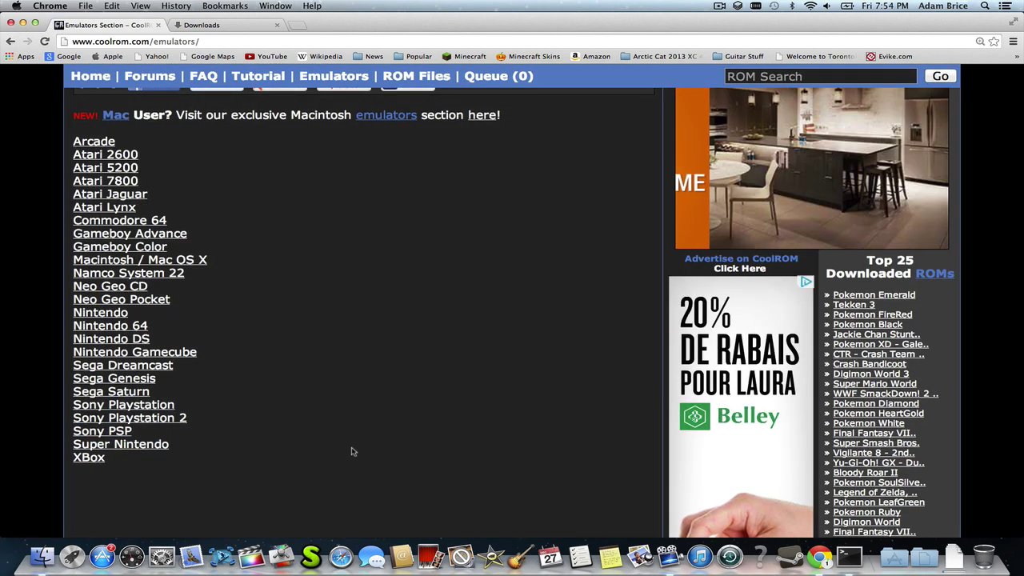
click(181, 236)
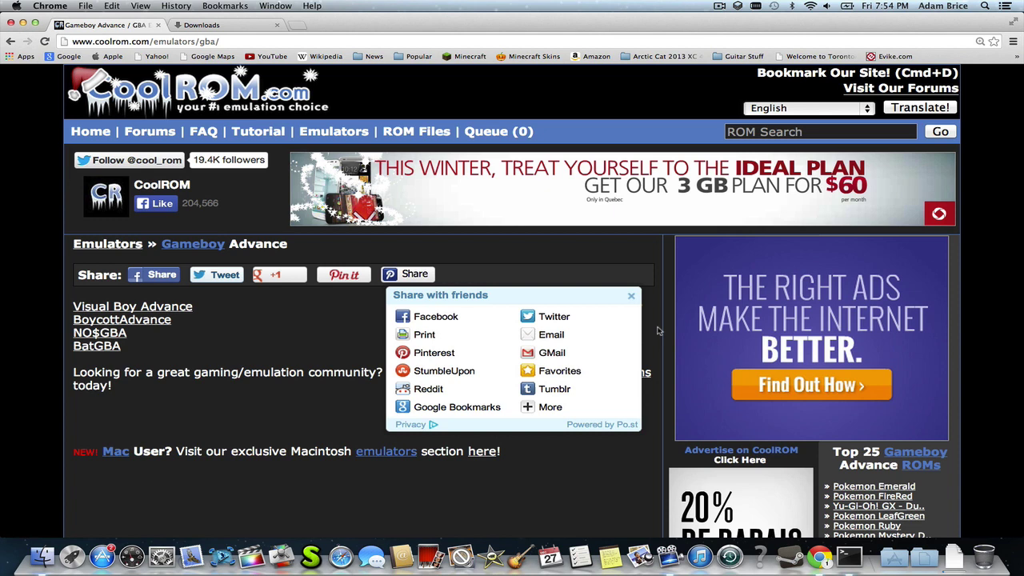
click(631, 296)
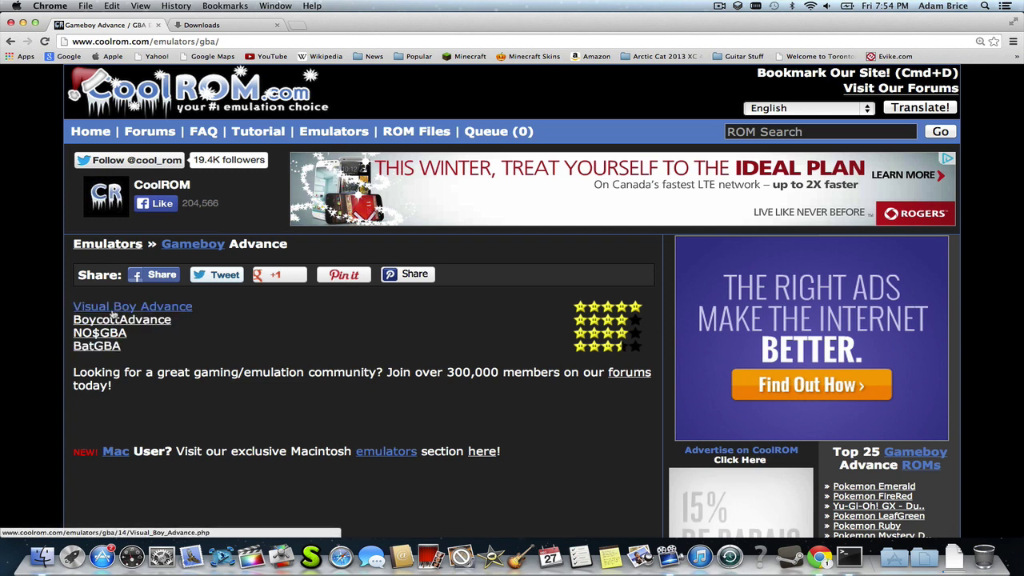
Visit the Visual Boy Advance download page, then return to the Gameboy Advance emulator list.
click(173, 306)
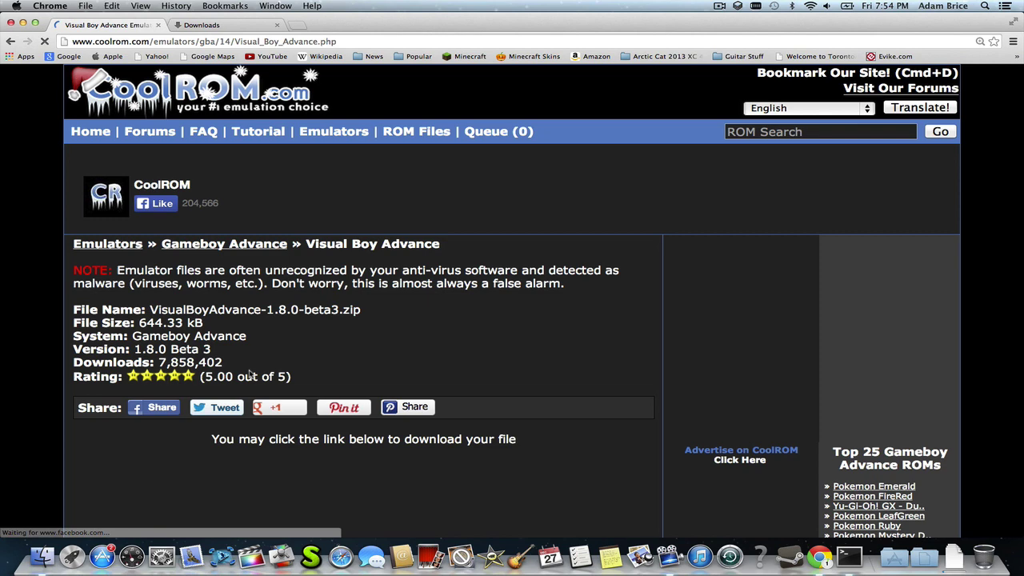
scroll(168, 305, down, 1)
scroll(358, 262, down, 5)
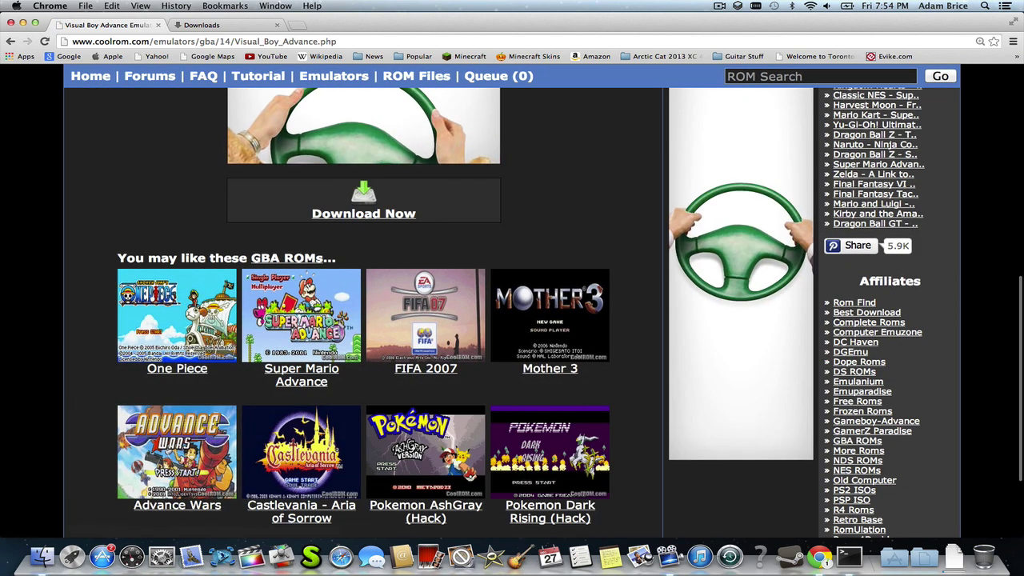
click(9, 42)
scroll(315, 418, down, 4)
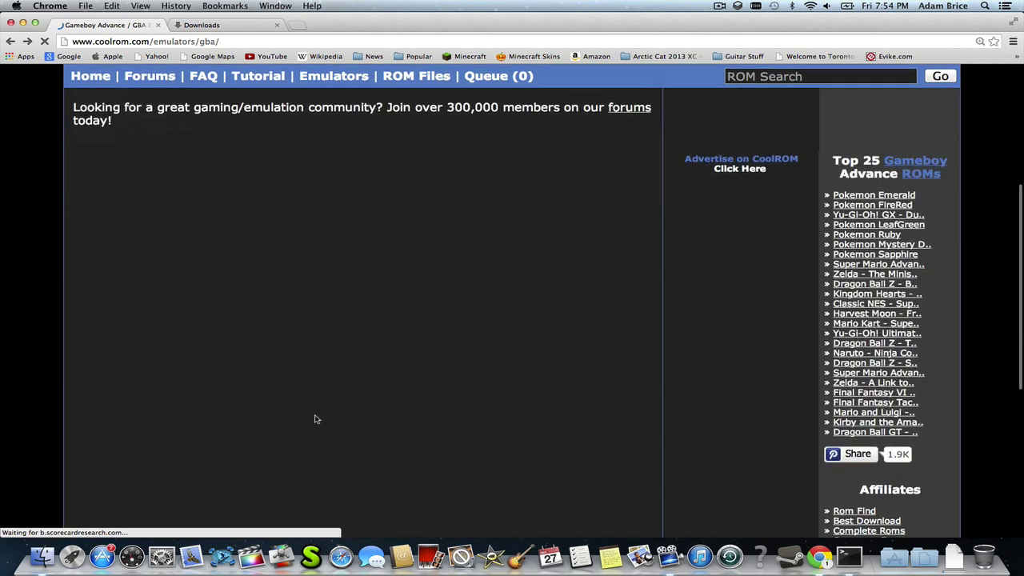
scroll(315, 419, up, 3)
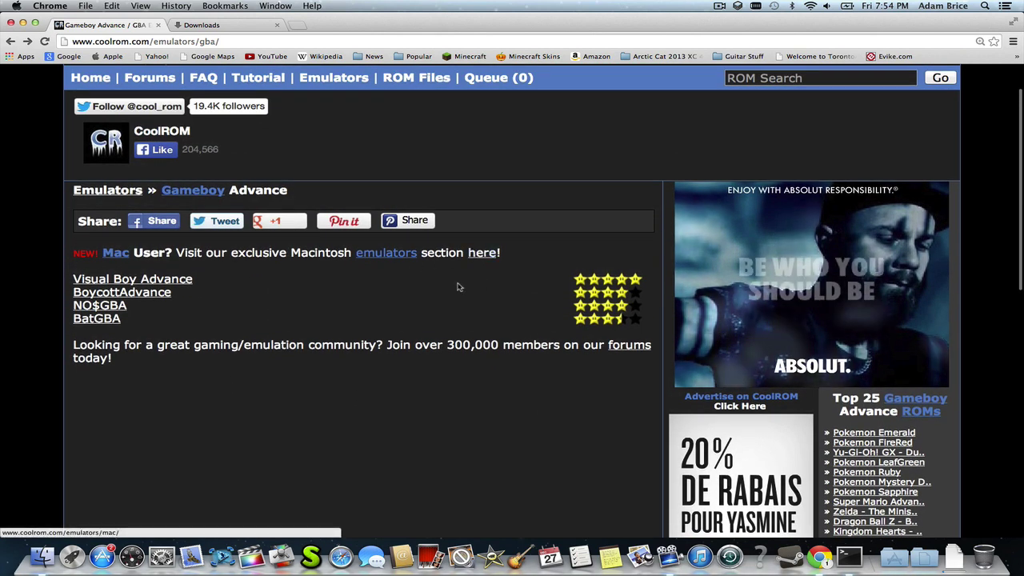
Go to CoolROM's Macintosh / Mac OS X emulators page via the emulators listing.
click(482, 252)
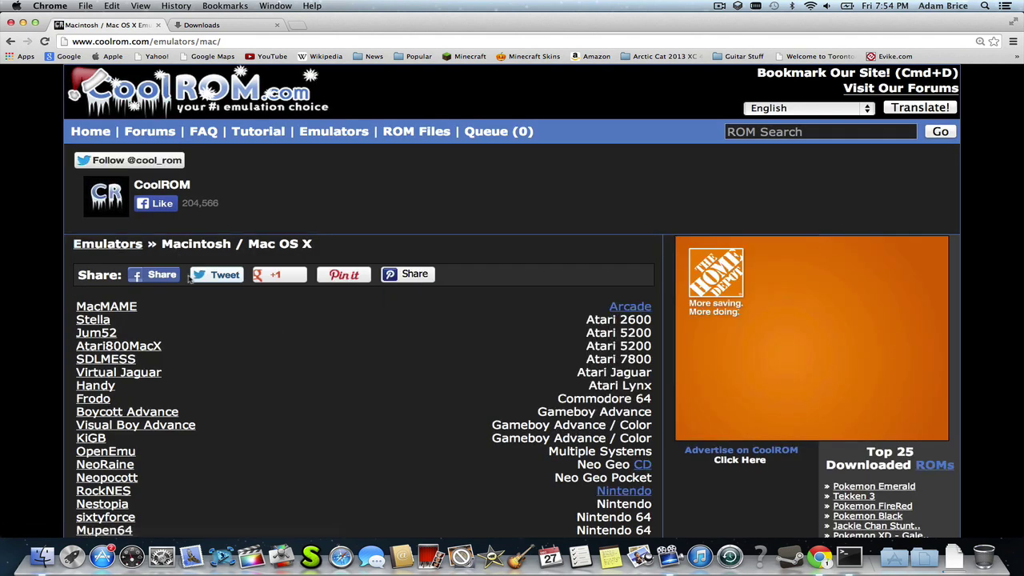
mouse_move(404, 135)
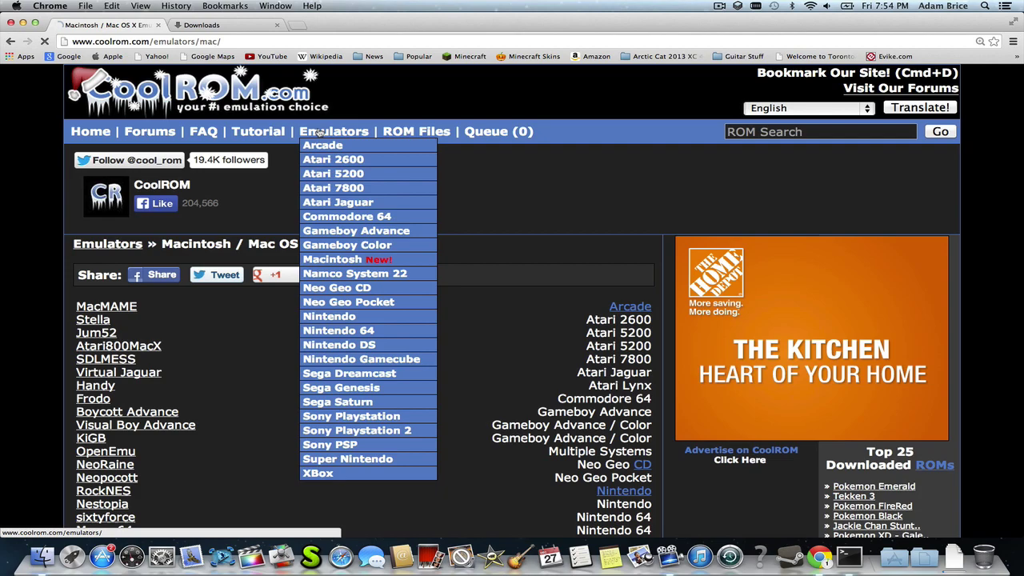
click(318, 133)
scroll(168, 384, down, 3)
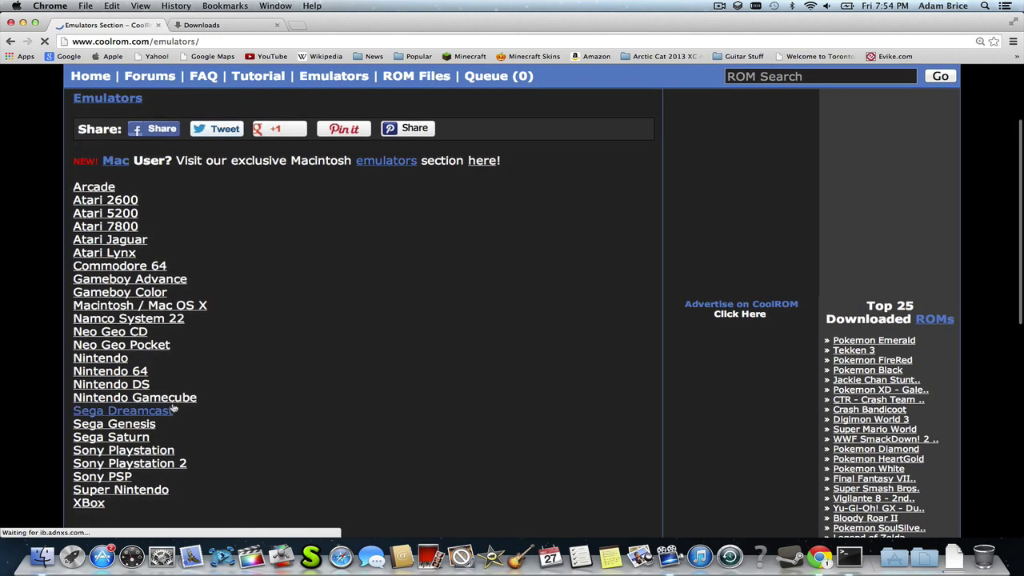
click(133, 310)
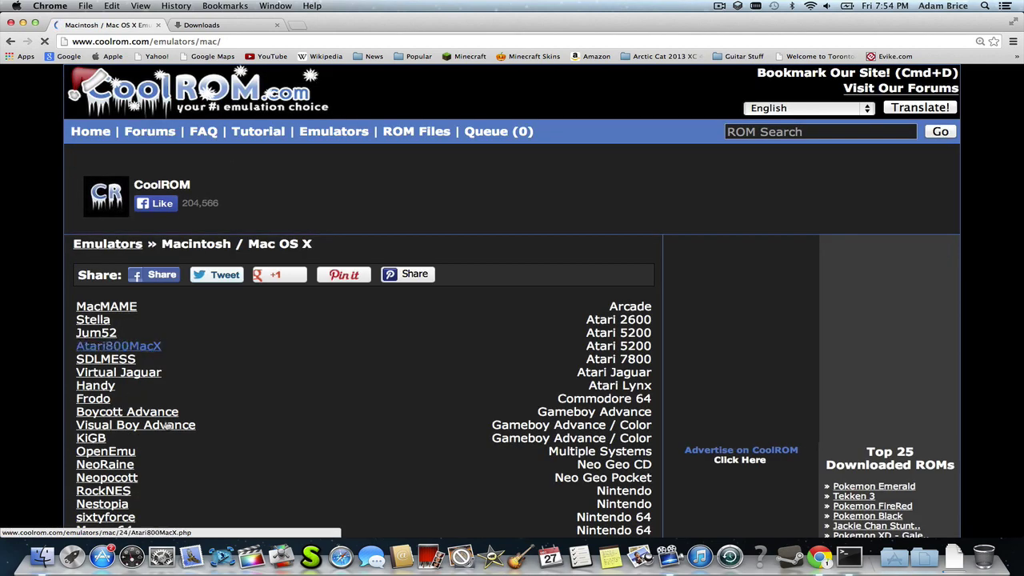
scroll(168, 427, down, 8)
scroll(170, 422, up, 4)
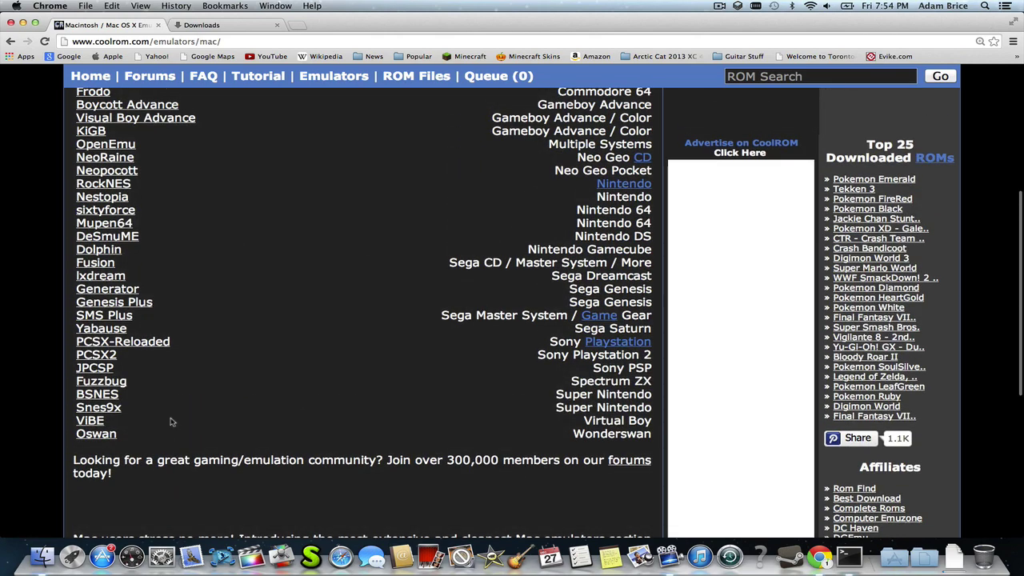
scroll(171, 421, up, 5)
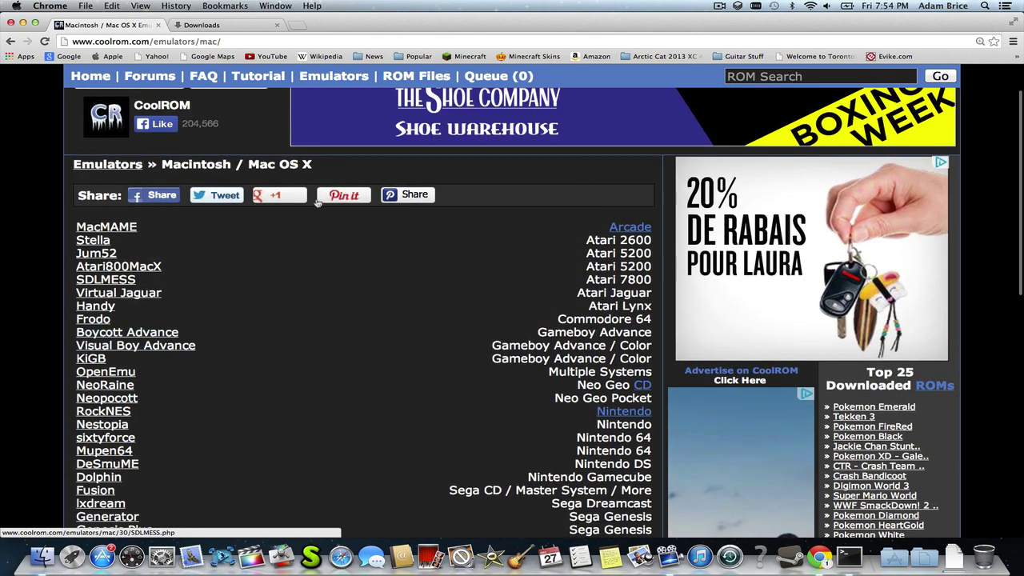
Open the Mac Visual Boy Advance 1.7.6 page and scroll to its Download Now link.
scroll(654, 224, down, 1)
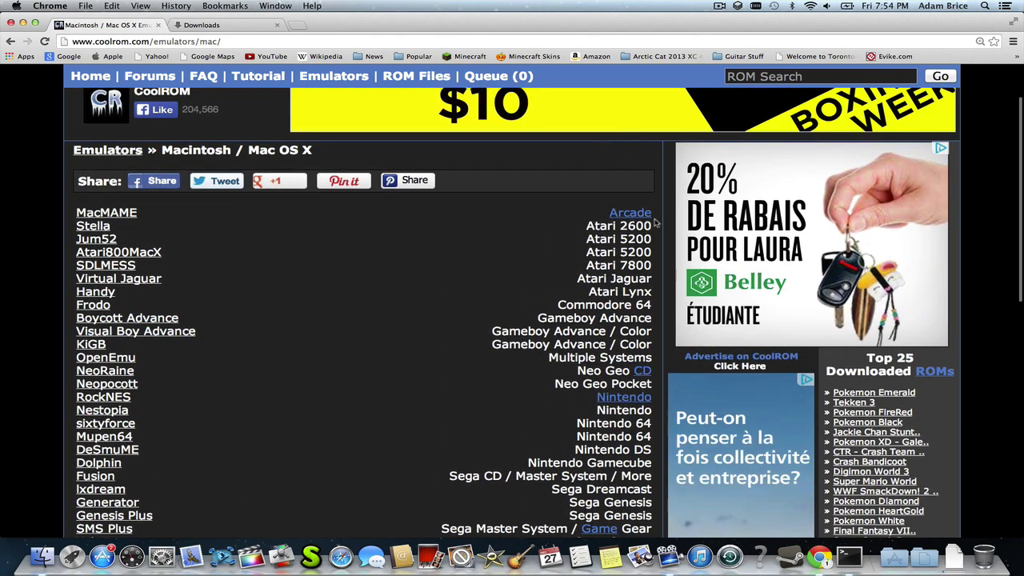
scroll(655, 224, down, 3)
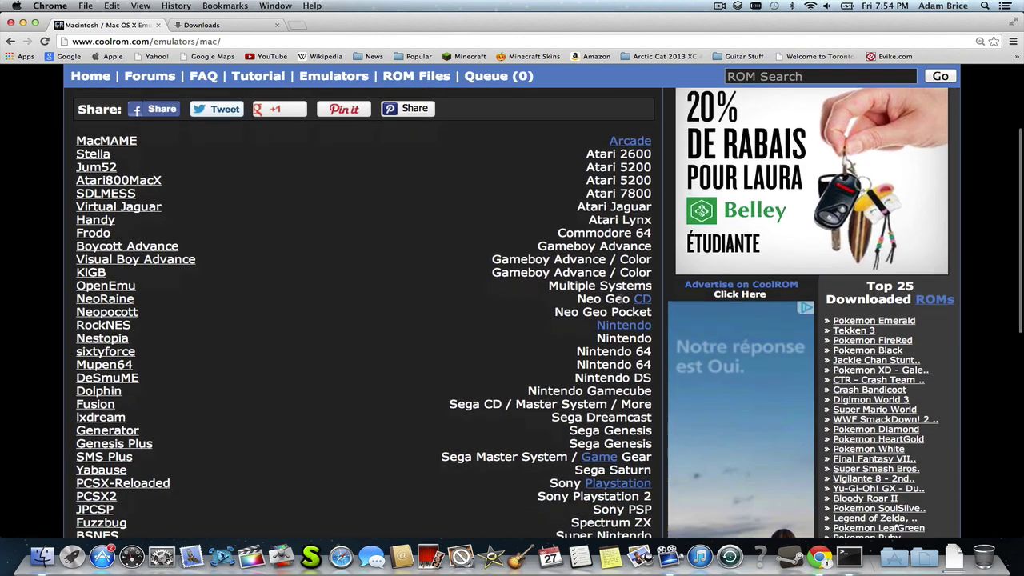
scroll(621, 299, down, 5)
scroll(609, 320, up, 10)
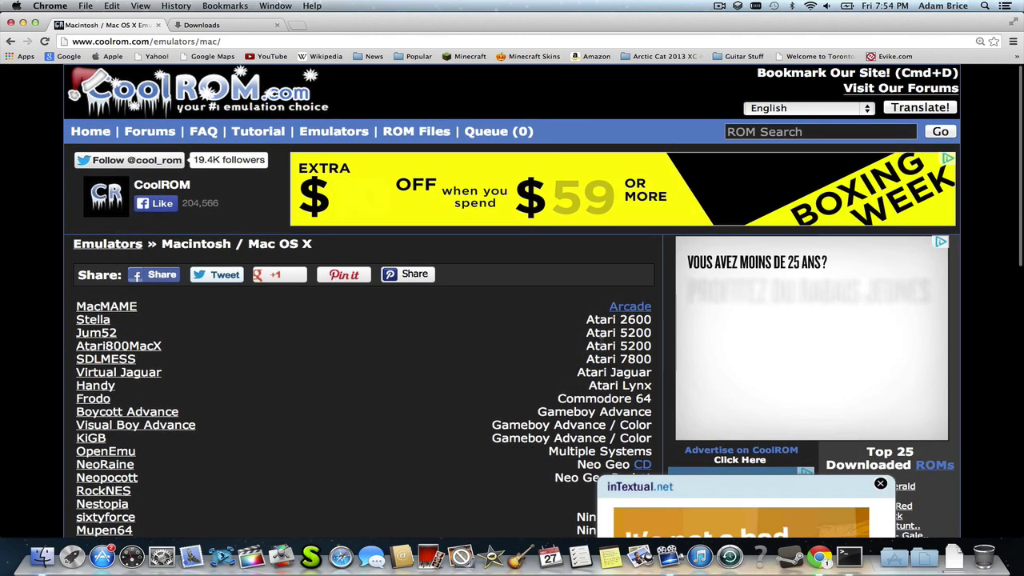
scroll(602, 337, down, 5)
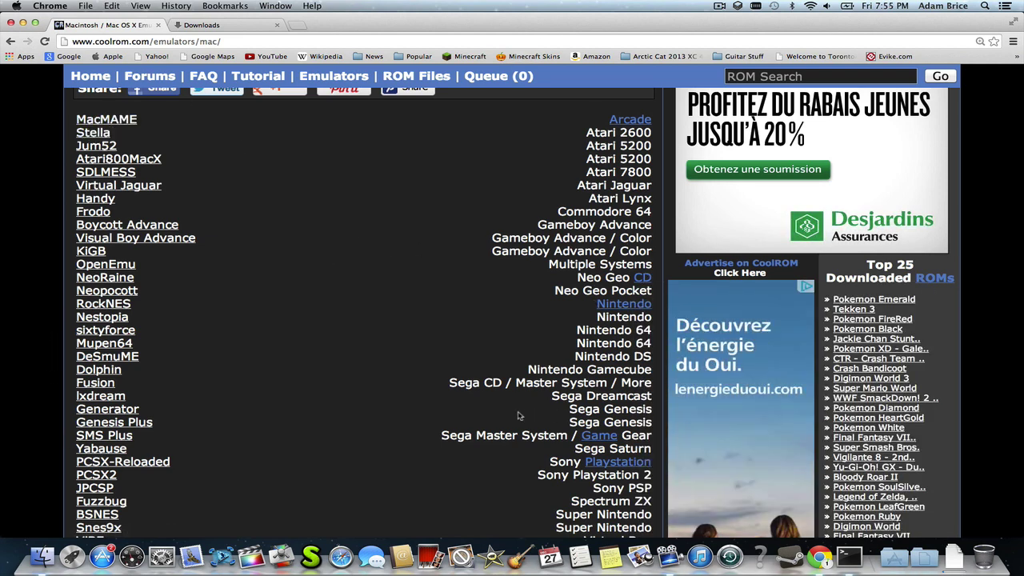
scroll(518, 415, down, 2)
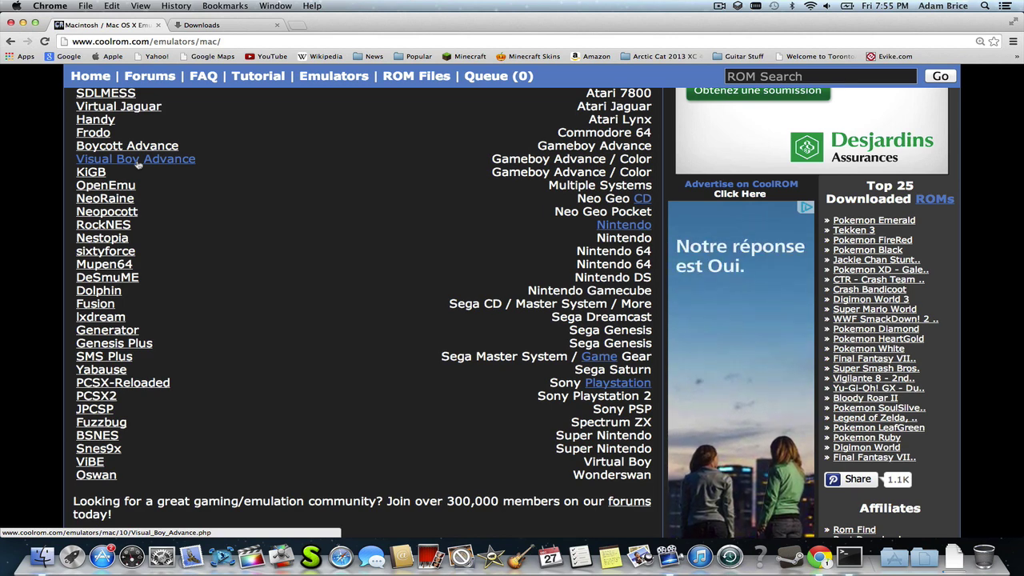
click(137, 161)
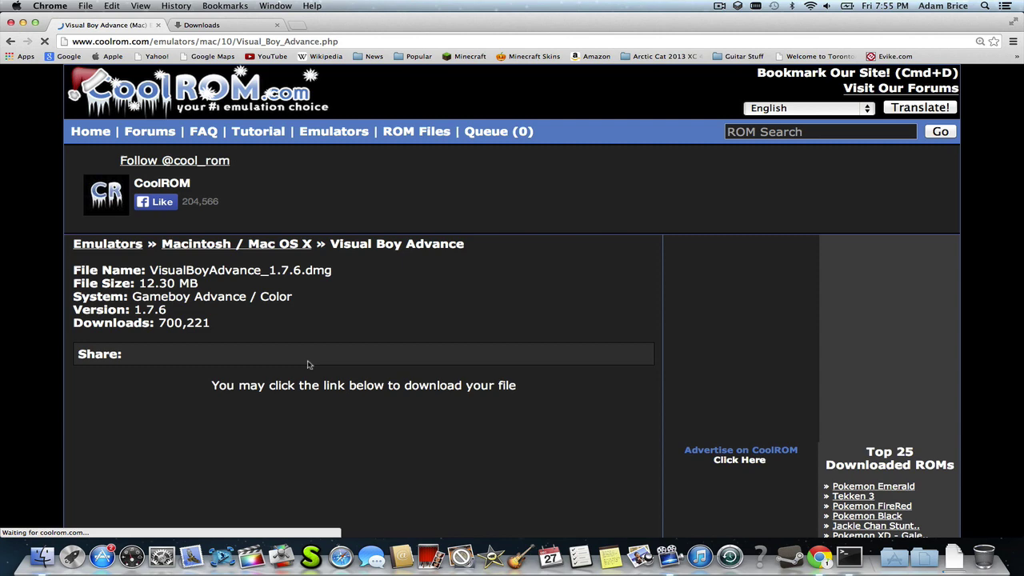
scroll(232, 324, down, 5)
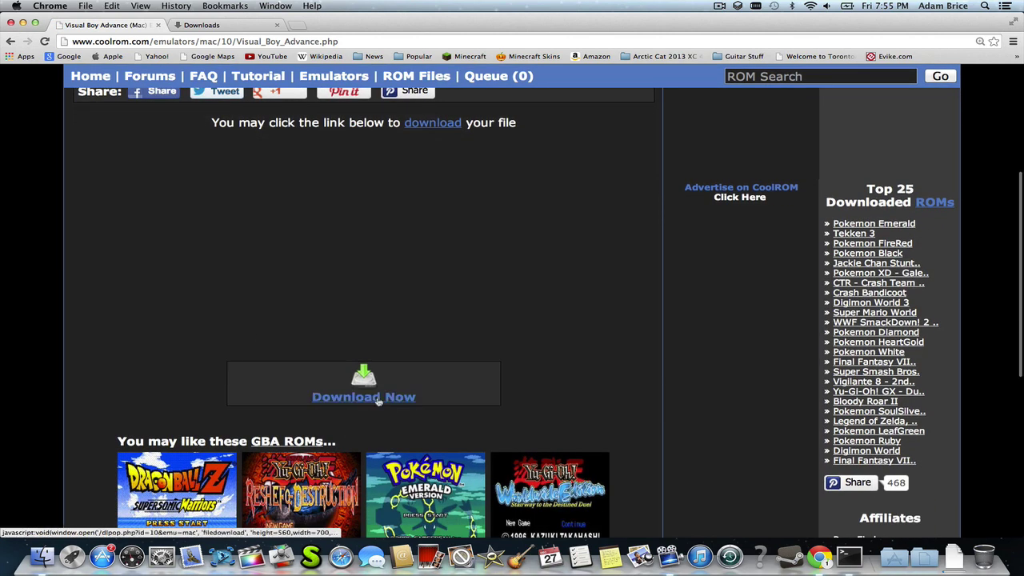
Start downloading VisualBoyAdvance_1.7.6.dmg, show it in Finder, then return to Chrome.
click(380, 401)
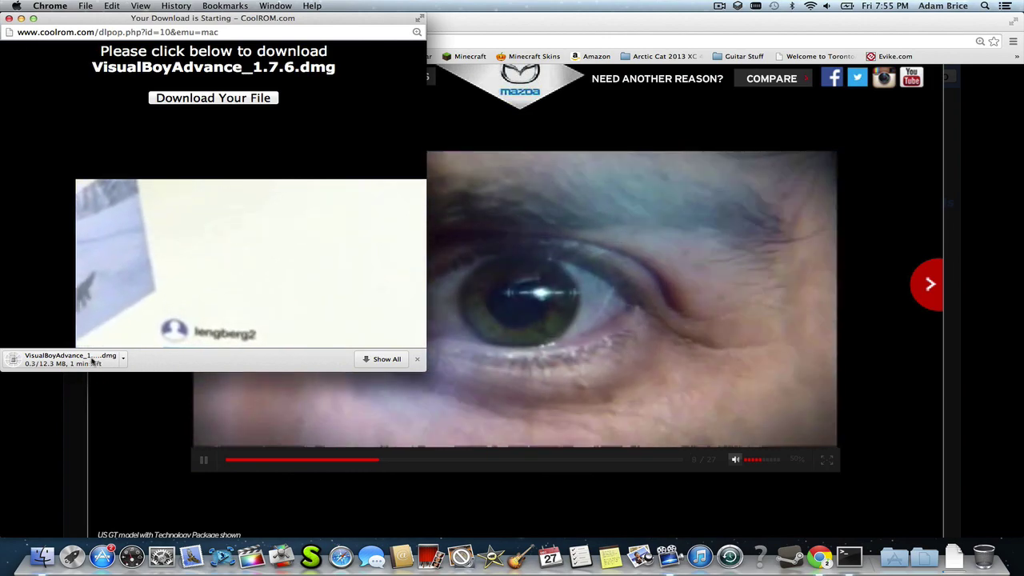
click(125, 362)
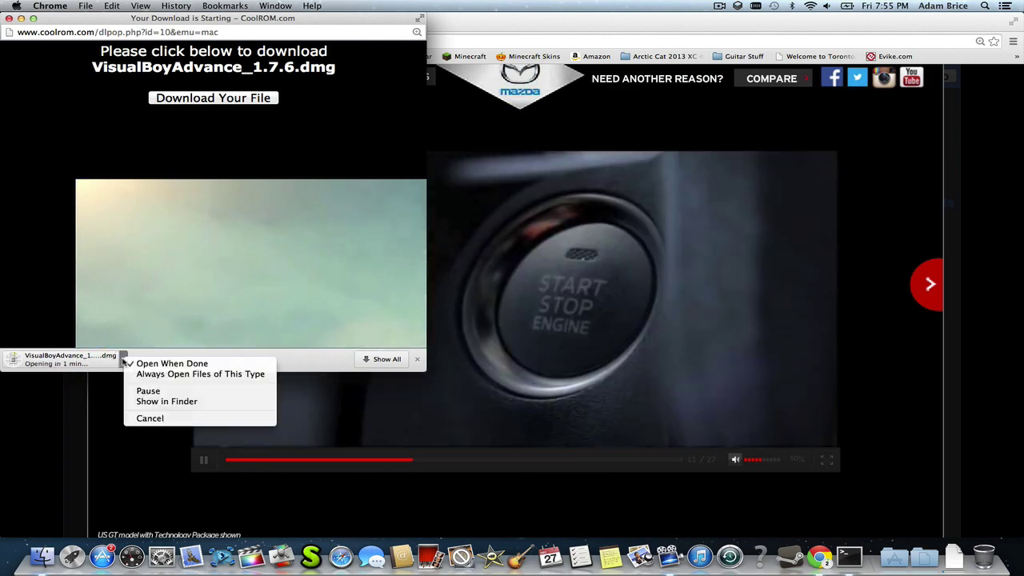
click(166, 401)
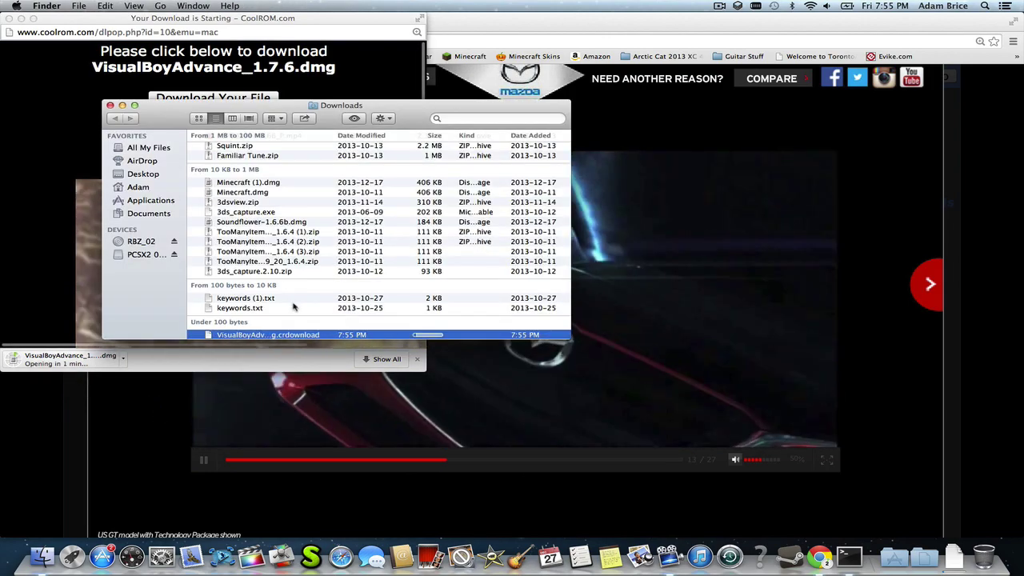
scroll(292, 306, down, 3)
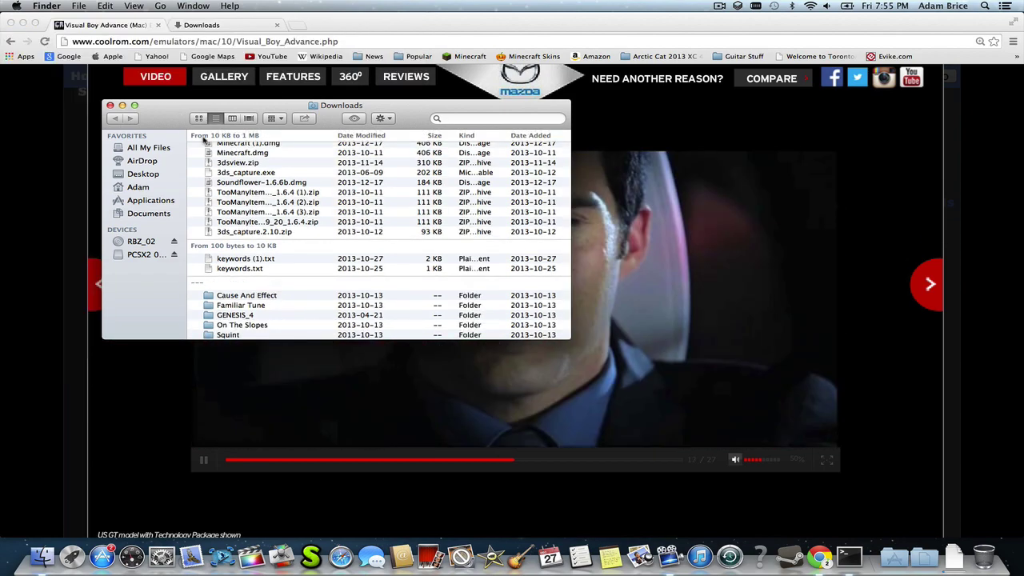
click(657, 274)
Track the VisualBoyAdvance download to 9.2 of 12.3 MB across tabs, then minimize Chrome.
key(ctrl+Tab)
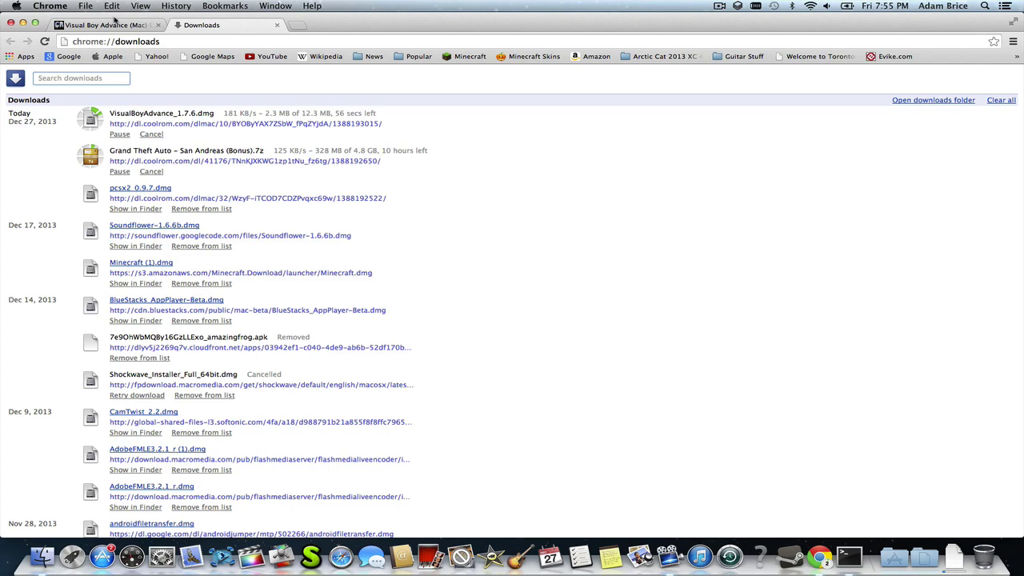
click(112, 23)
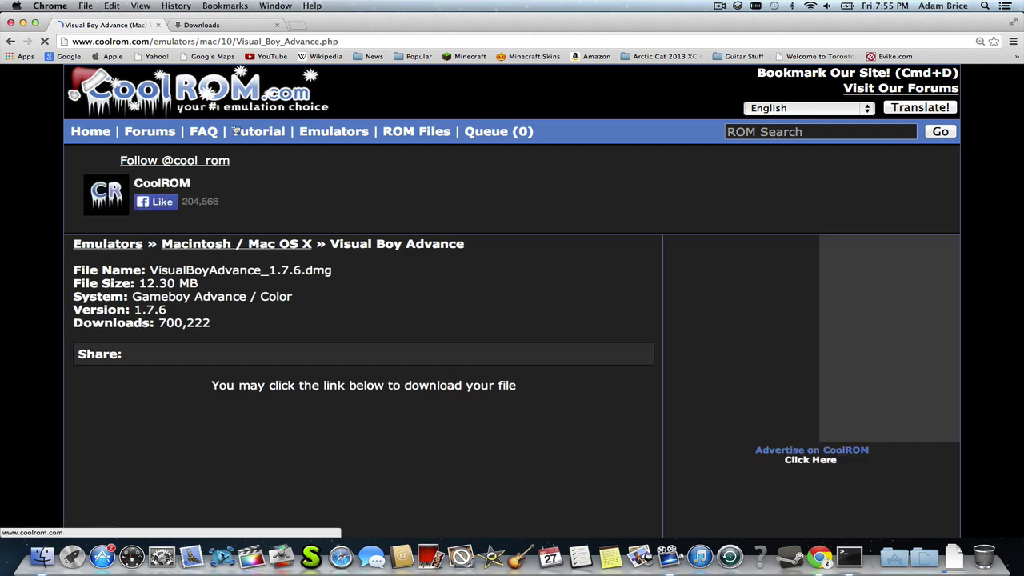
click(202, 25)
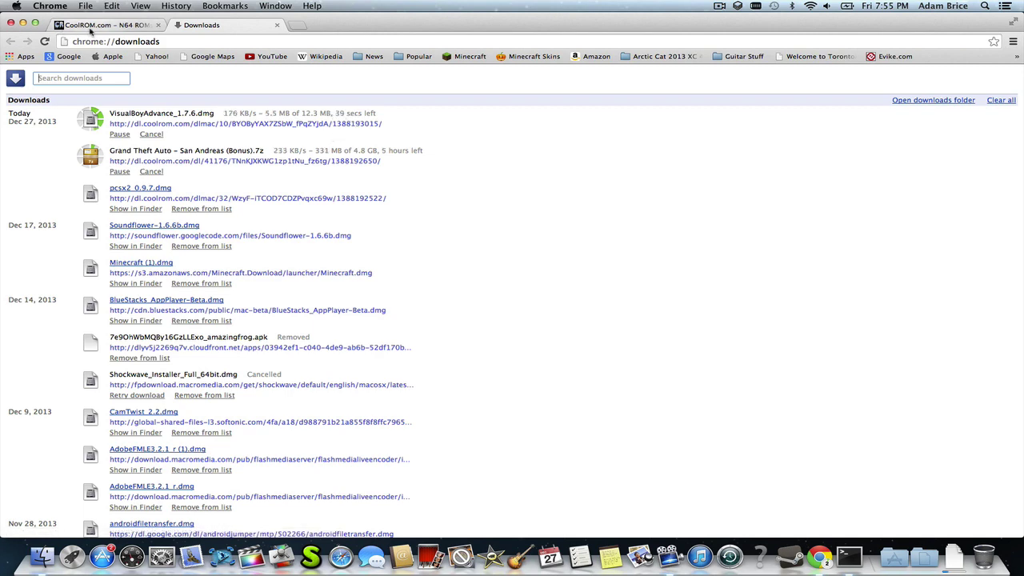
click(104, 25)
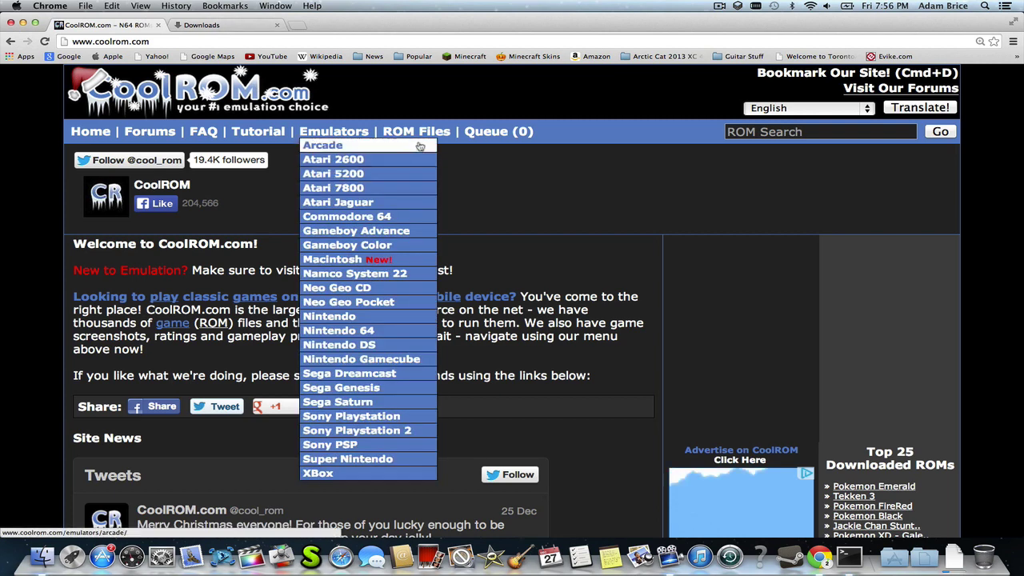
click(213, 25)
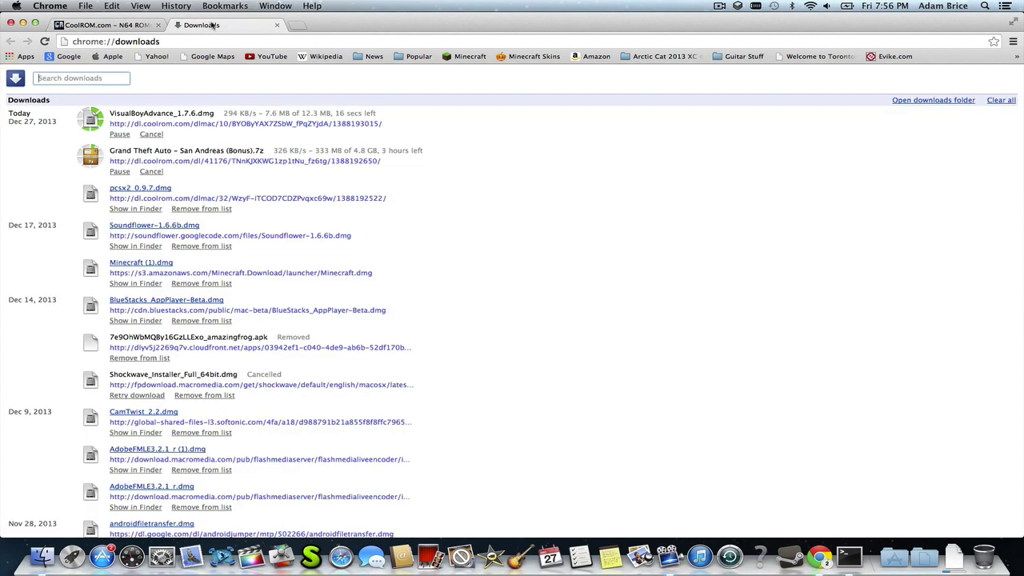
click(23, 24)
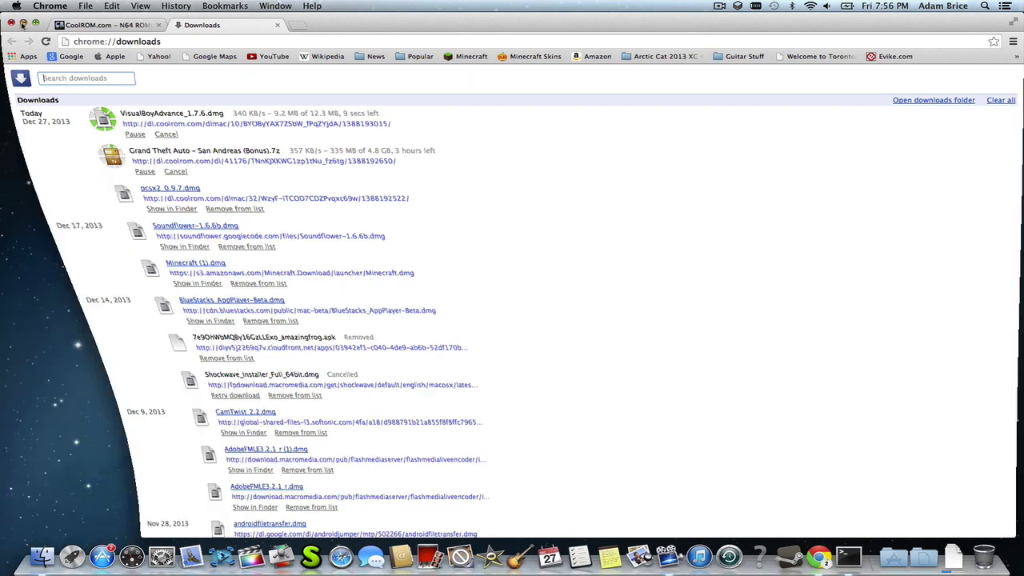
Copy the Visual Boy Advance folder from the mounted dmg into Applications, then bring Chrome back.
drag(348, 107, 349, 157)
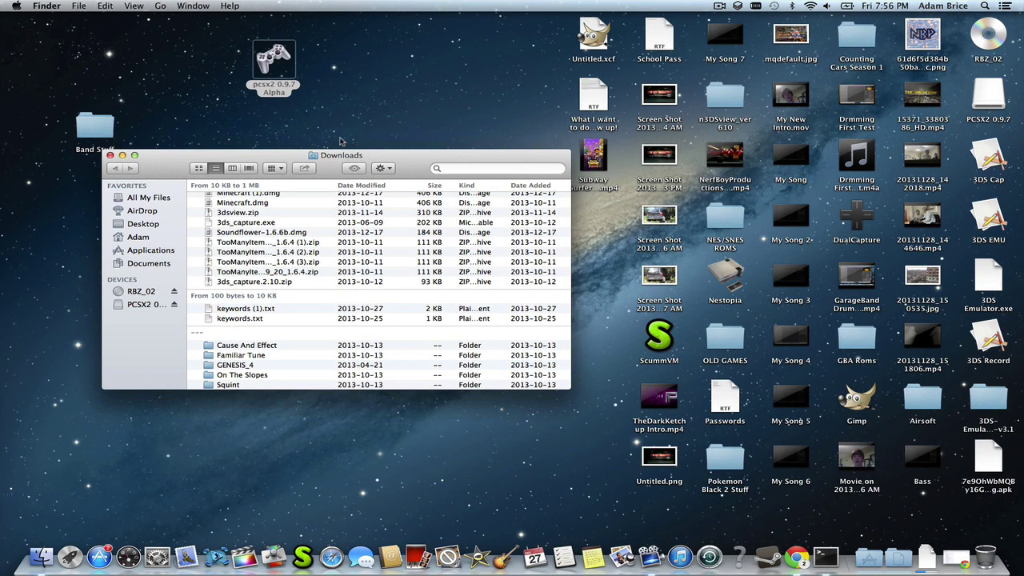
click(333, 80)
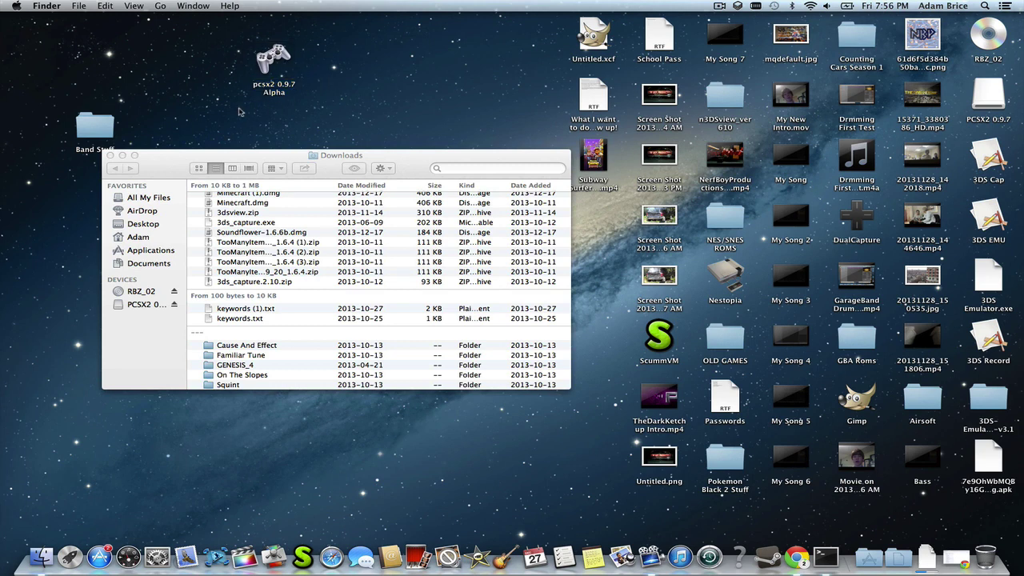
drag(239, 112, 301, 40)
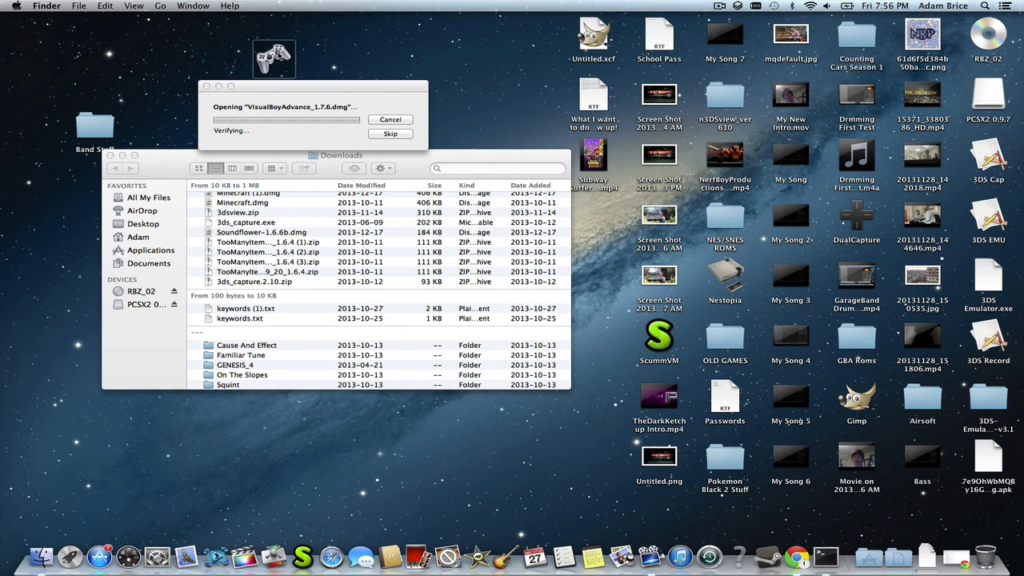
click(356, 53)
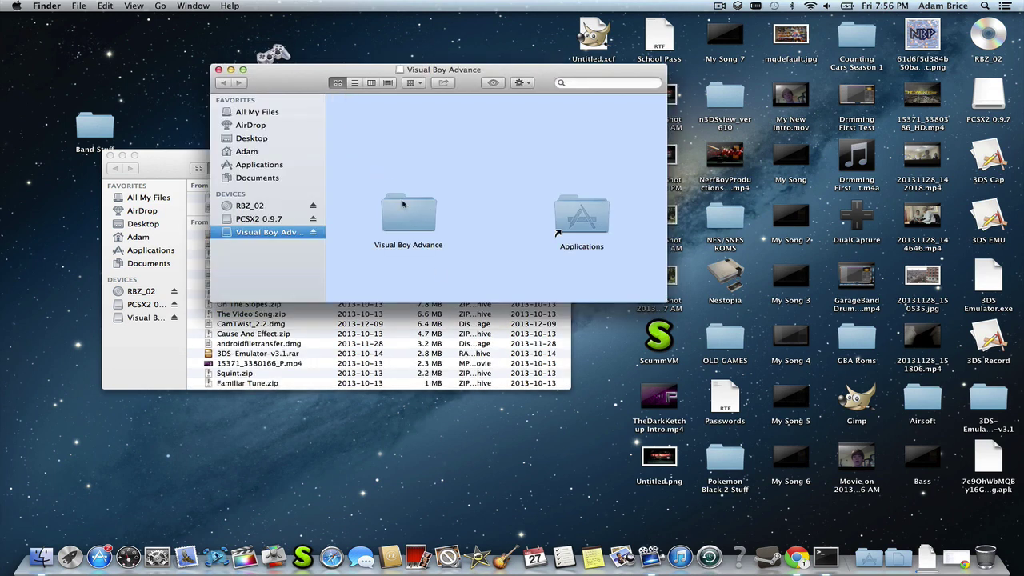
drag(403, 204, 570, 216)
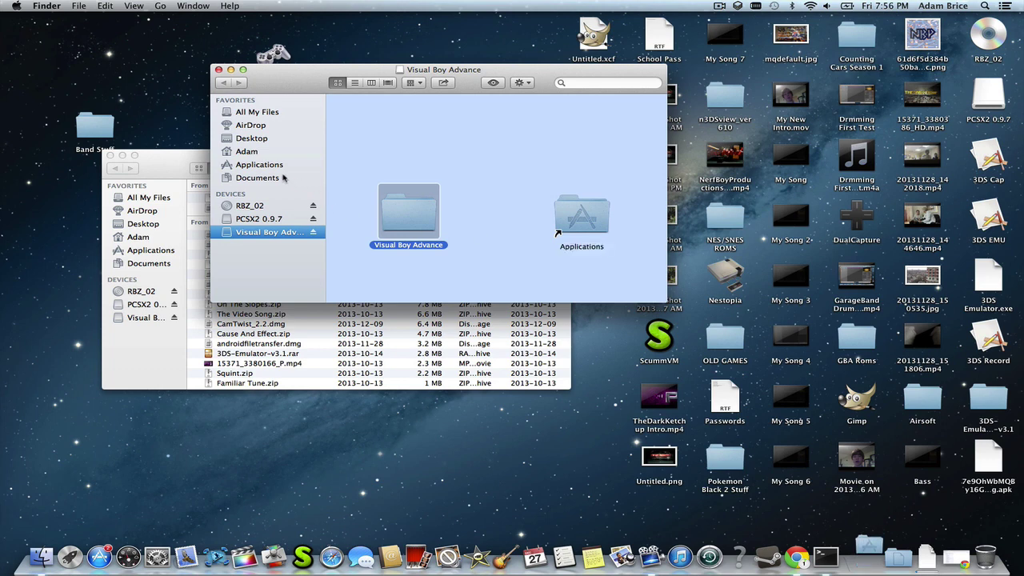
click(219, 71)
click(274, 60)
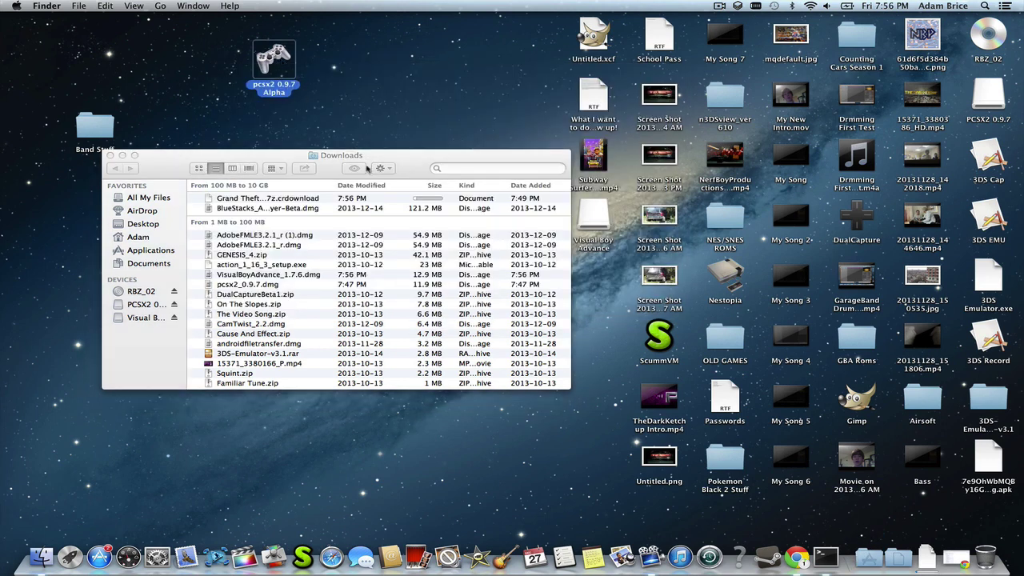
click(798, 559)
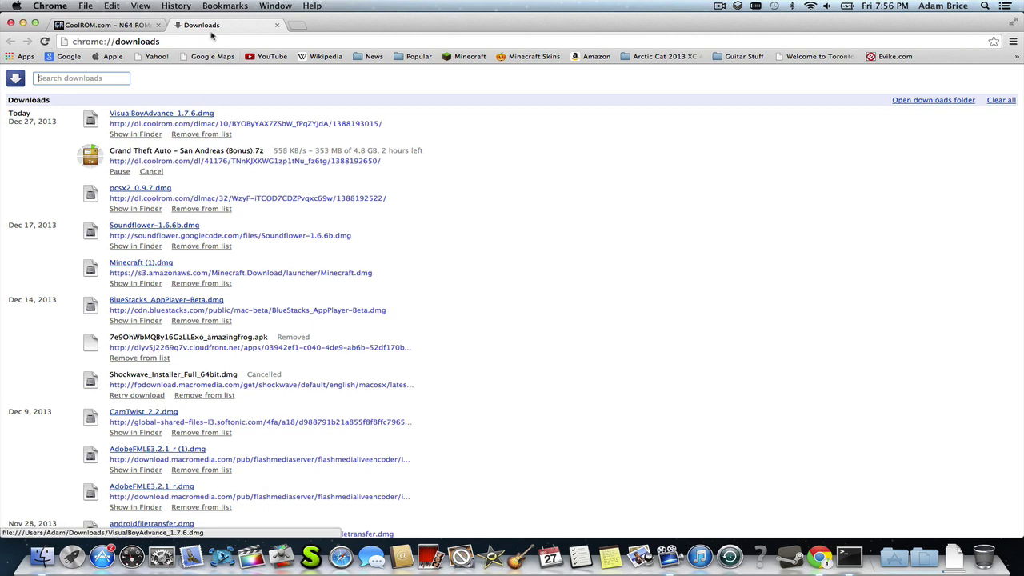
Switch between the CoolROM homepage and downloads tabs, ending on CoolROM.
click(104, 27)
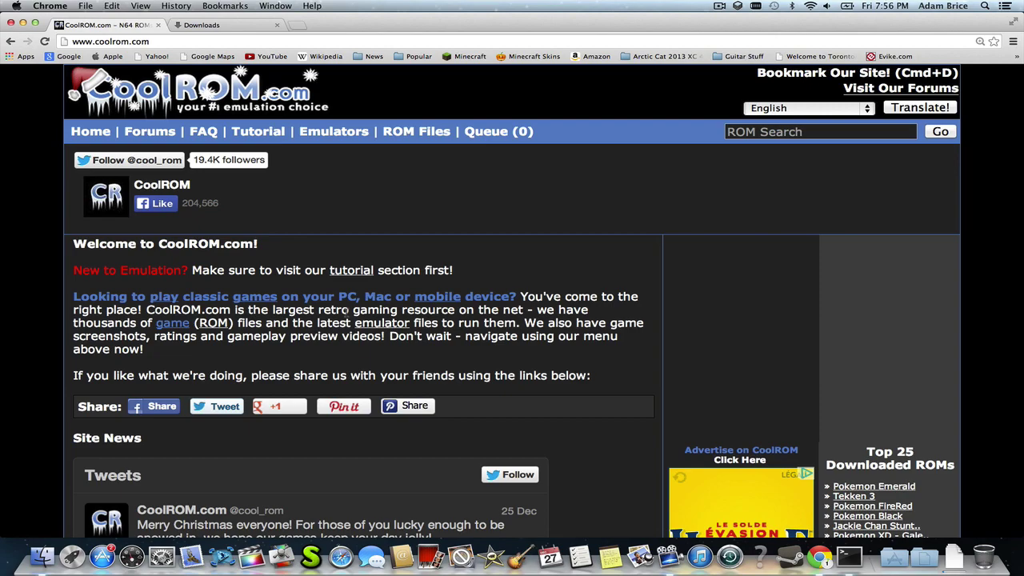
scroll(348, 308, down, 5)
scroll(347, 309, up, 5)
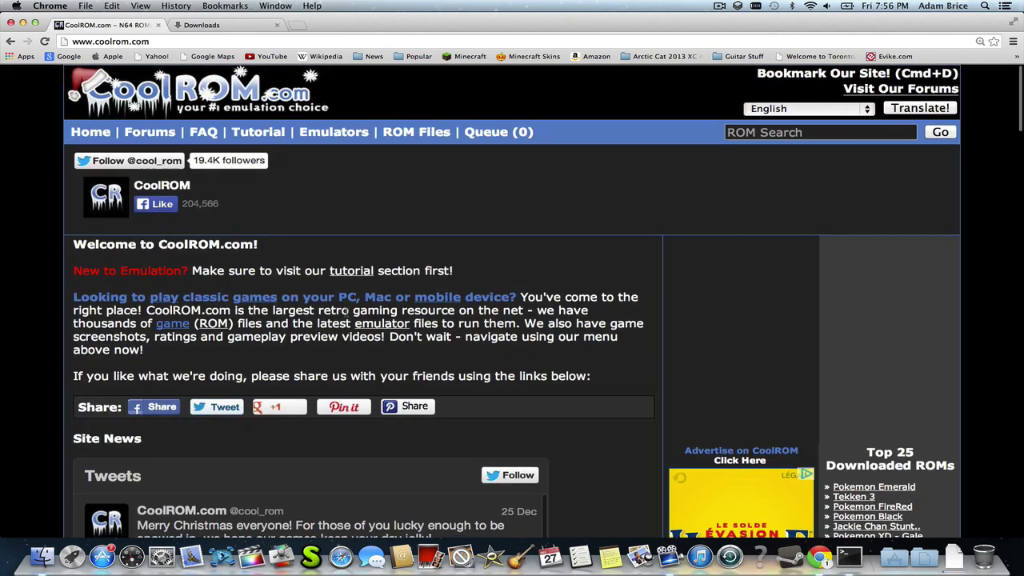
click(210, 25)
click(80, 26)
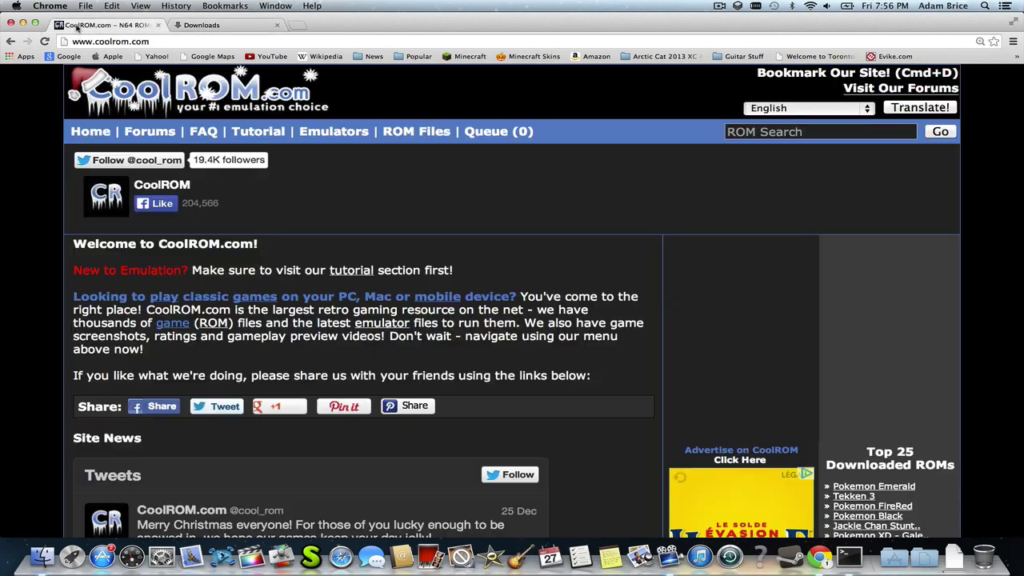
Minimize Chrome, close Finder's Downloads window, and restore Chrome from the Dock.
click(23, 22)
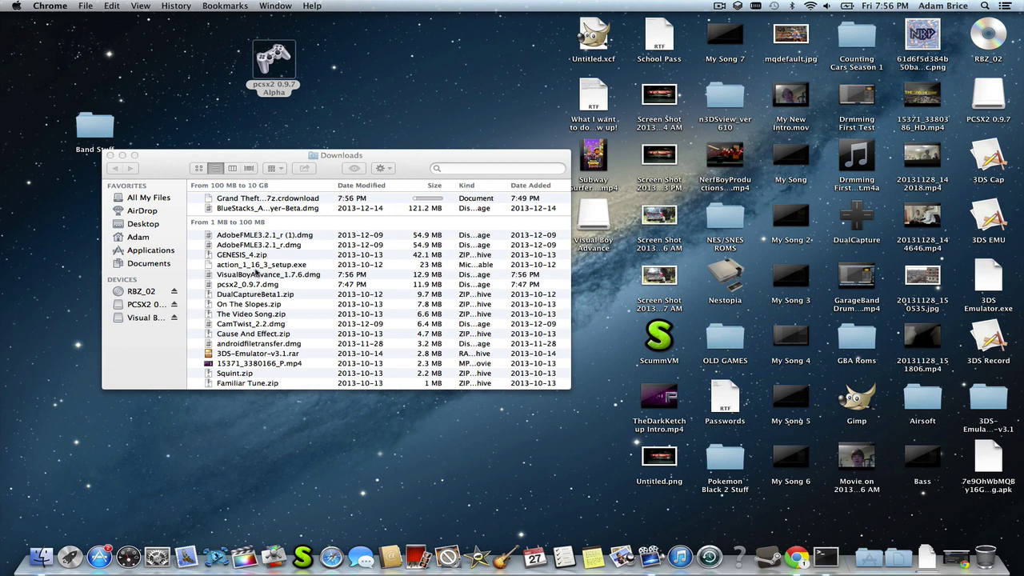
click(140, 251)
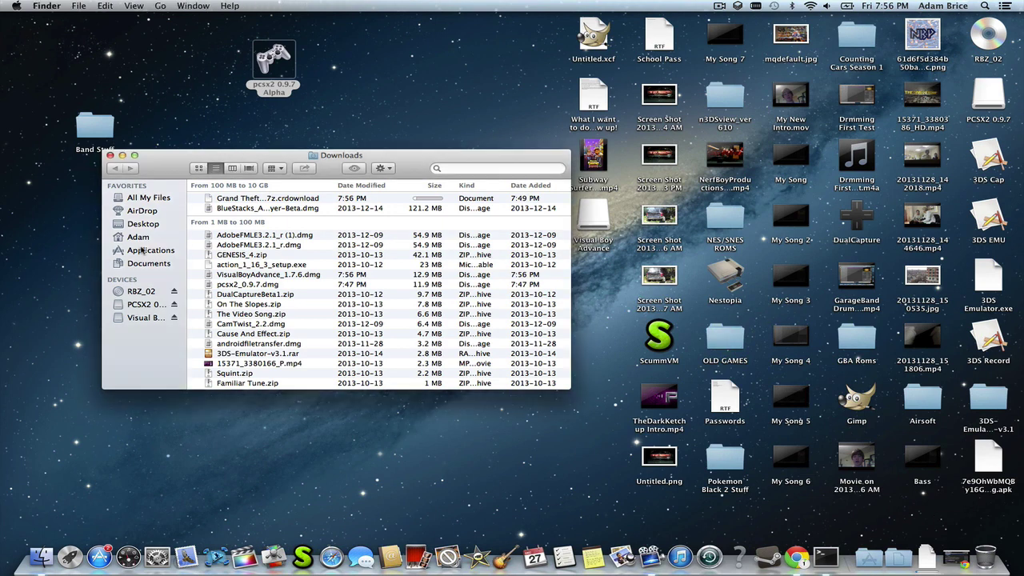
click(112, 156)
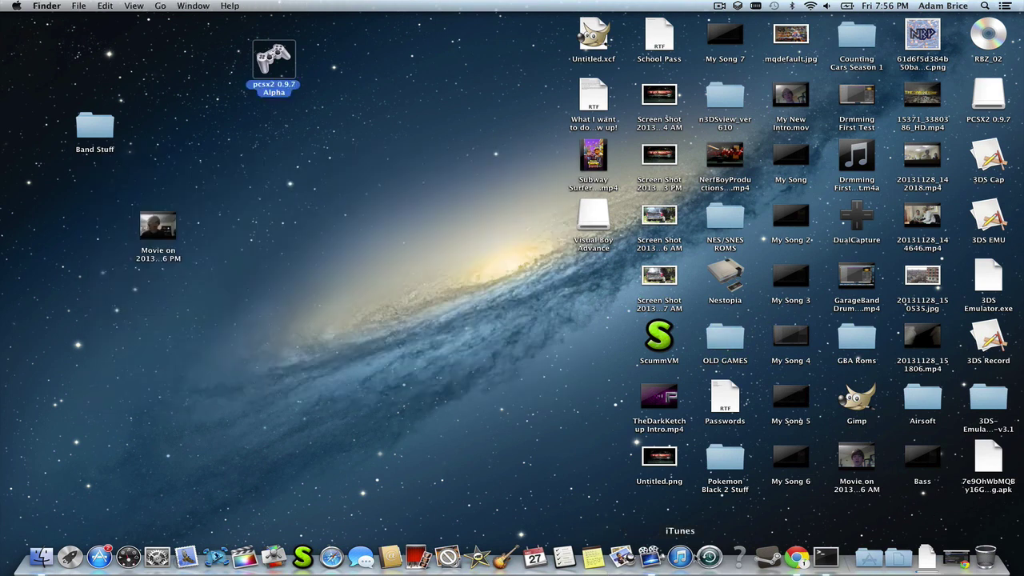
click(798, 557)
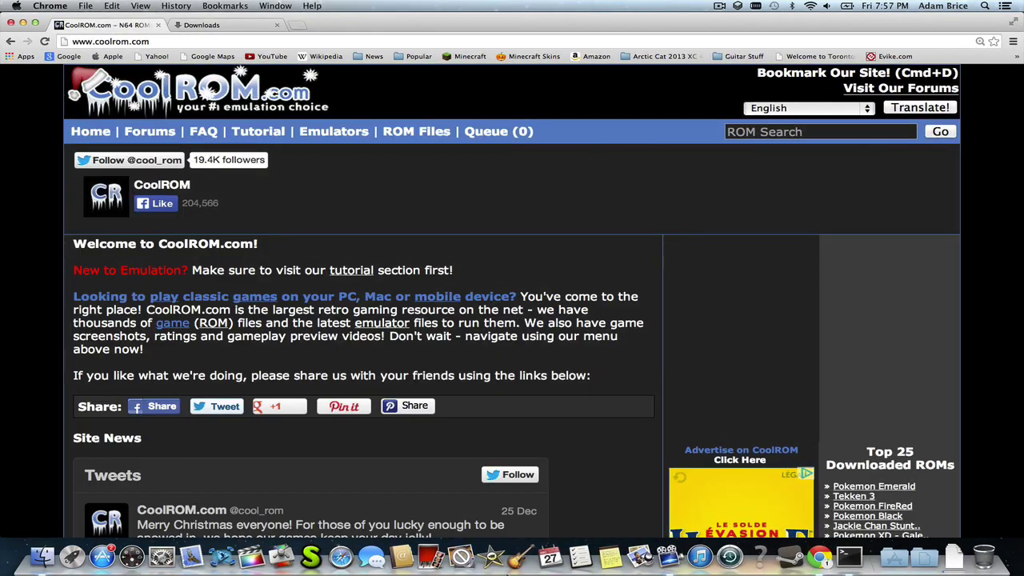
Minimize Chrome and show the Applications folder contents from the Dock.
click(905, 573)
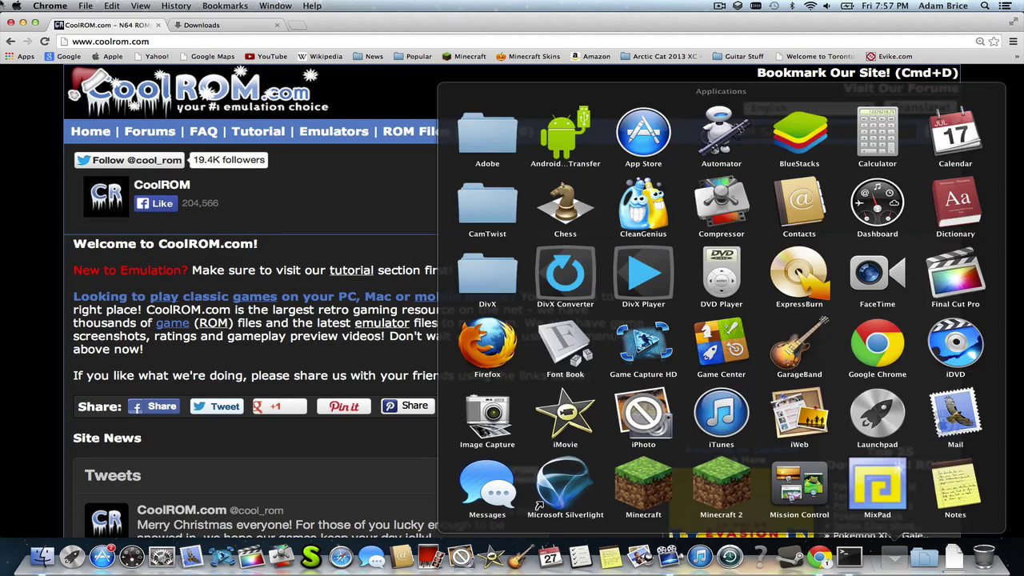
click(23, 25)
click(22, 25)
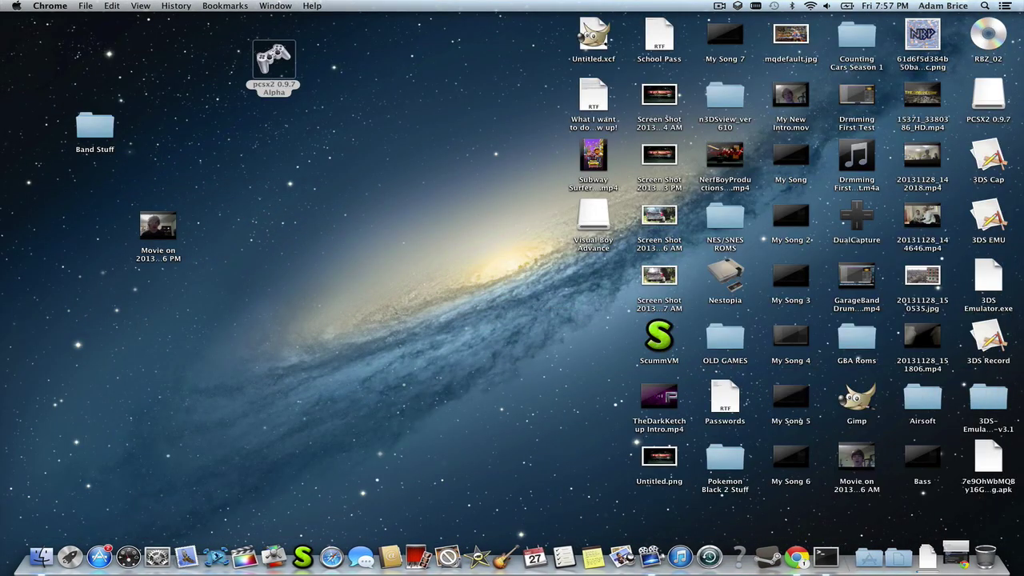
click(878, 563)
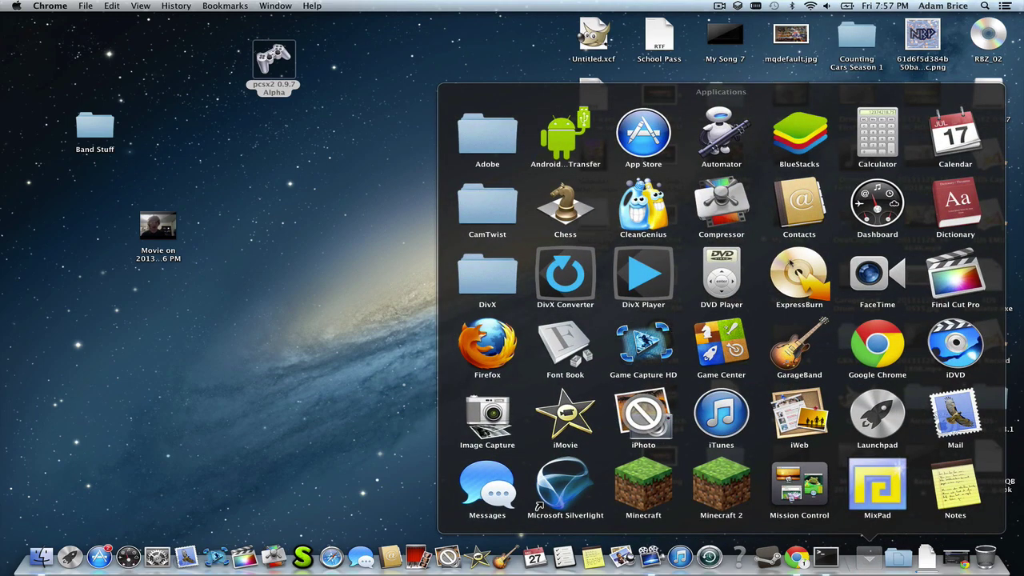
scroll(800, 254, down, 5)
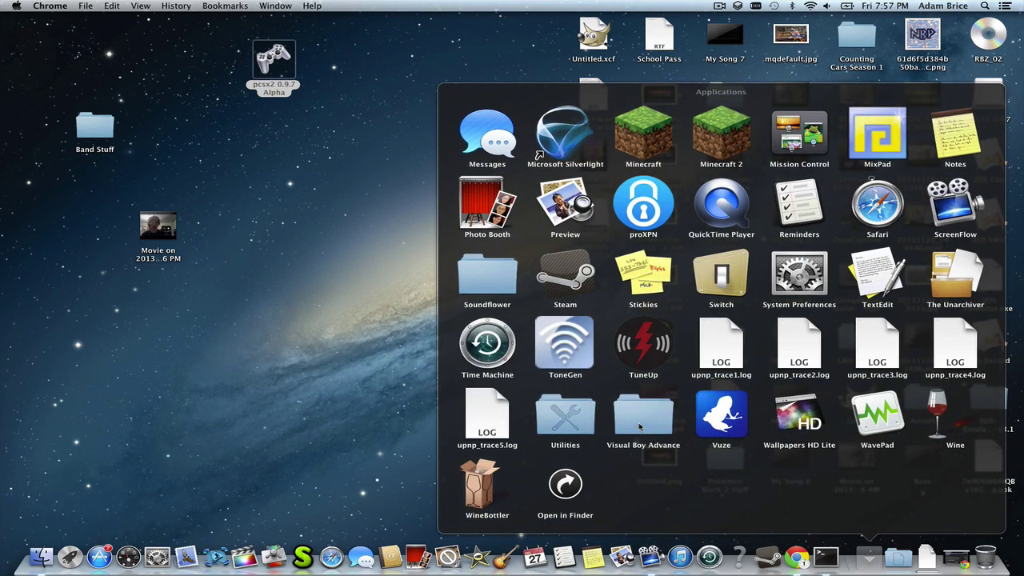
Launch VisualBoyAdvance, approve the downloaded-app warning, skip the ROM chooser, then quit it.
click(640, 424)
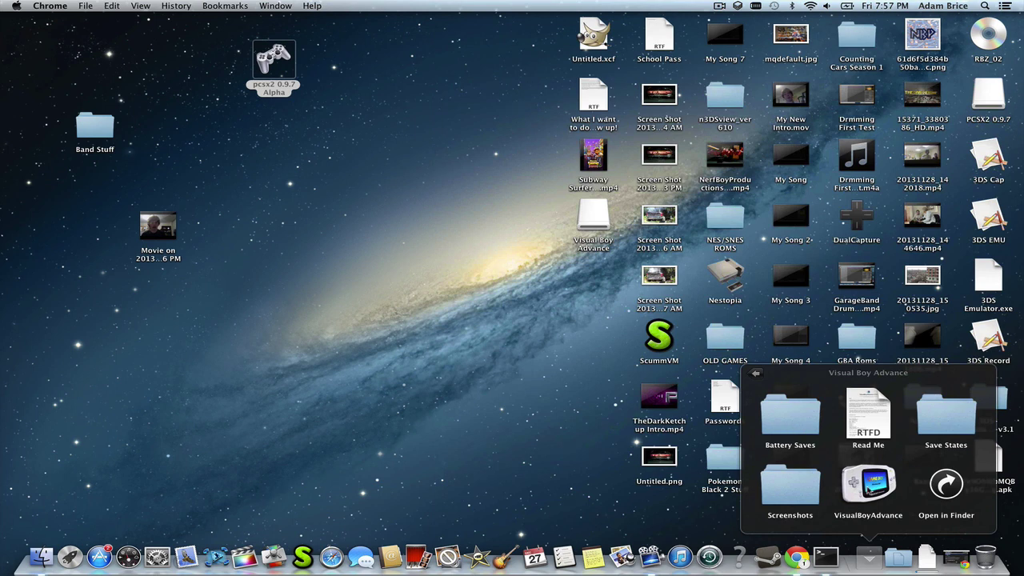
click(869, 484)
click(621, 215)
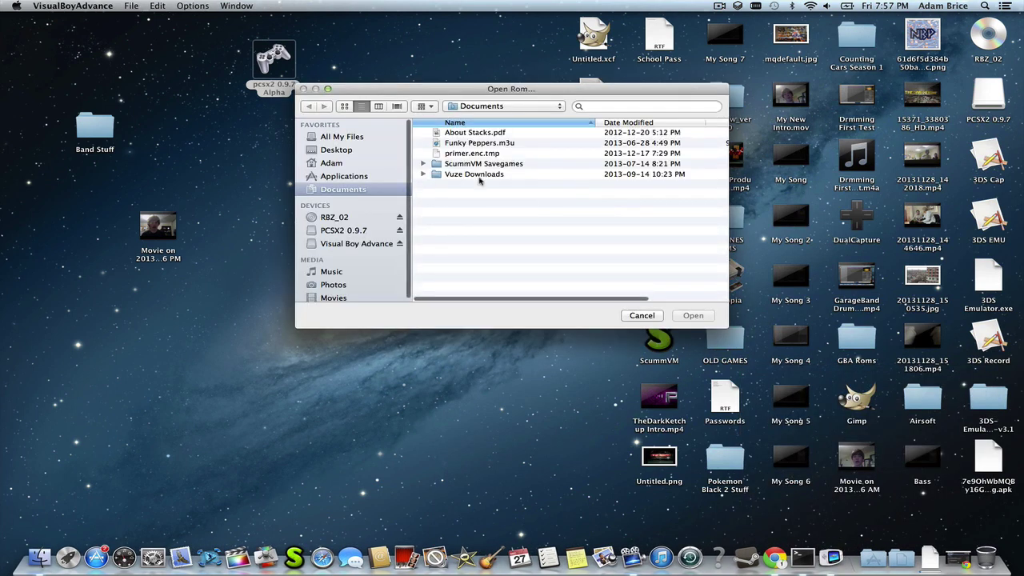
click(642, 316)
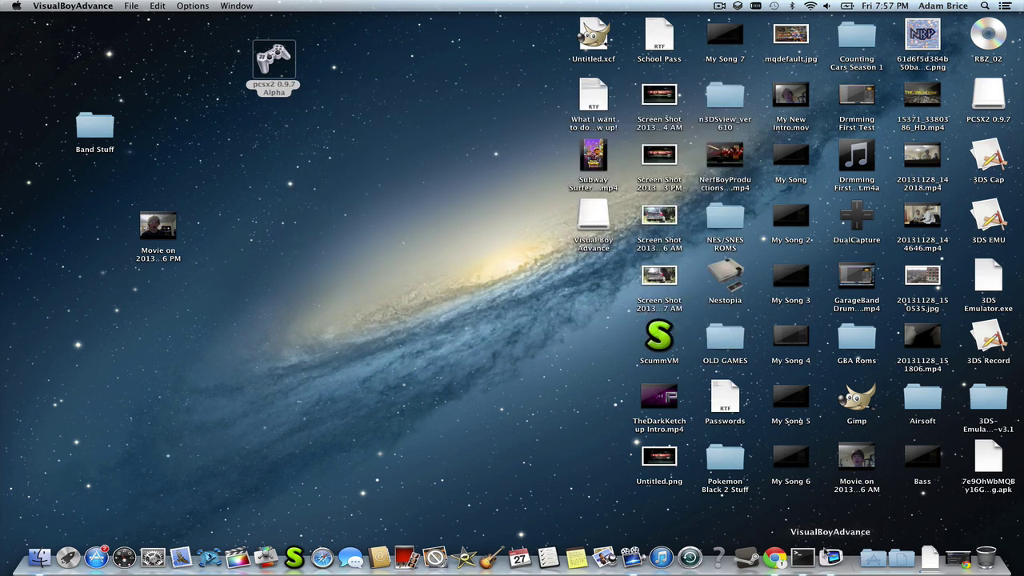
right_click(831, 558)
click(836, 526)
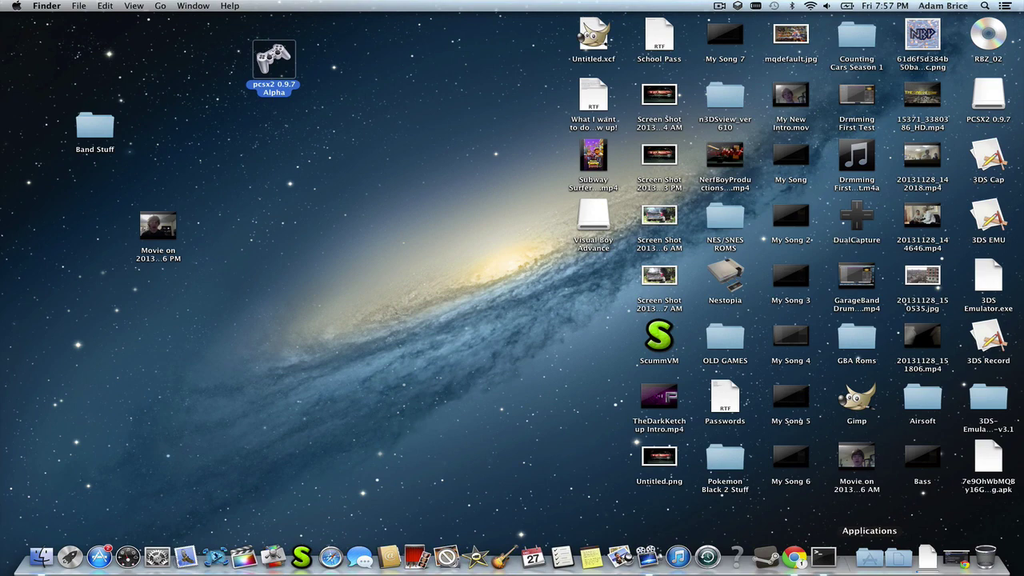
Restore Chrome and open CoolROM's Gameboy Advance ROM section from ROM Files.
click(965, 557)
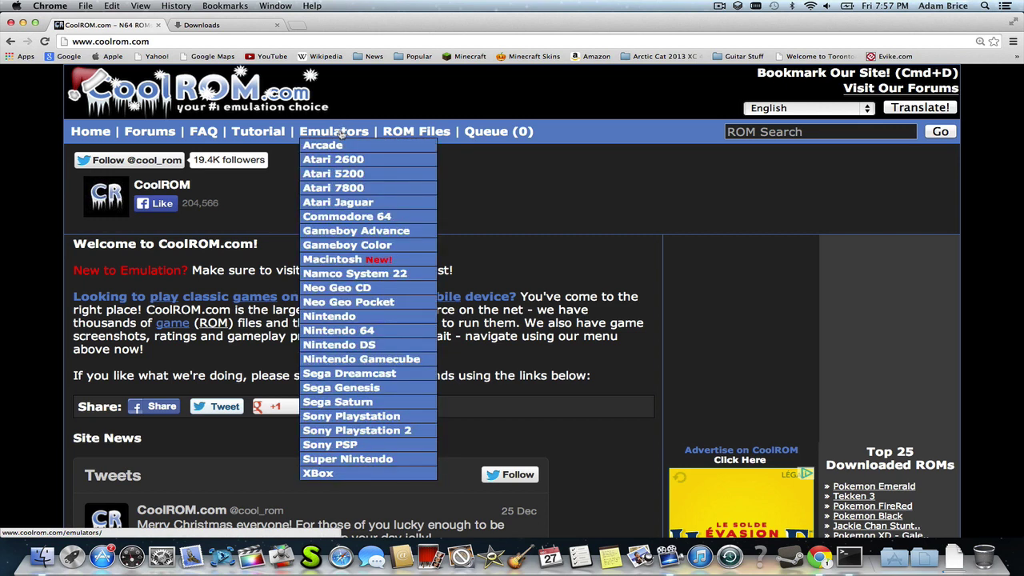
click(416, 131)
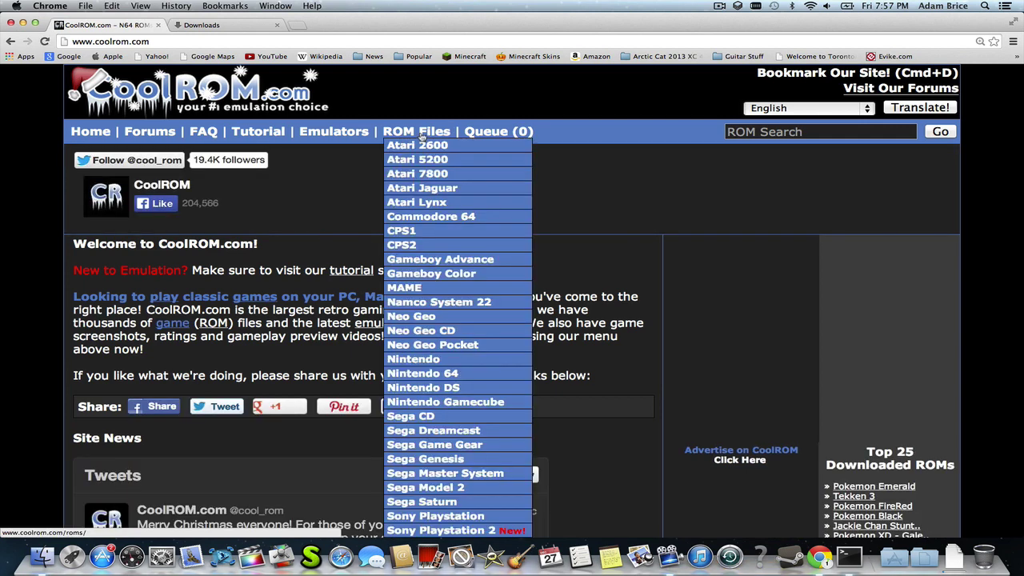
scroll(270, 263, down, 5)
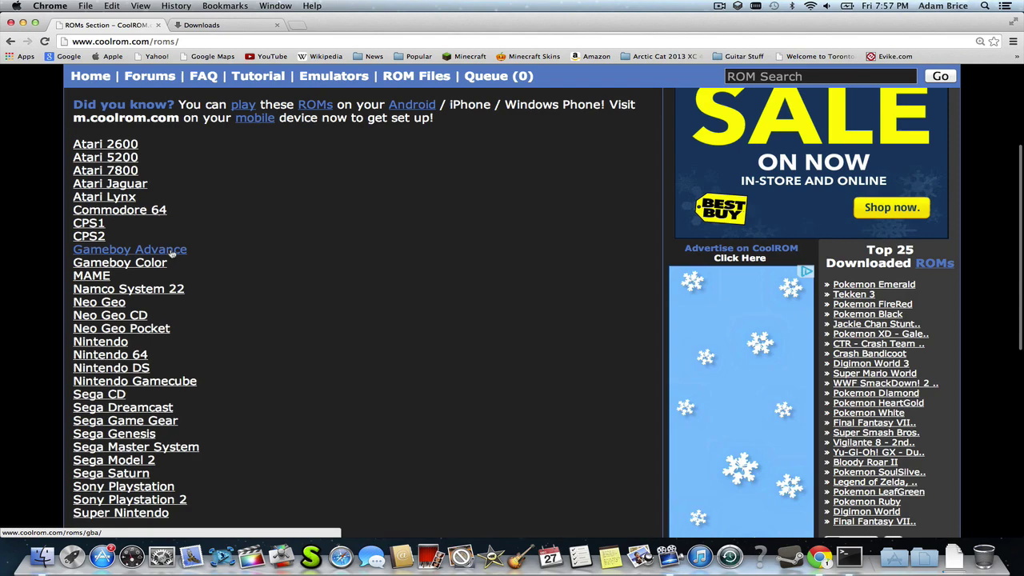
click(142, 250)
Scroll through the Gameboy Advance Top 50 Downloaded and Top 50 Rated lists.
scroll(171, 253, down, 5)
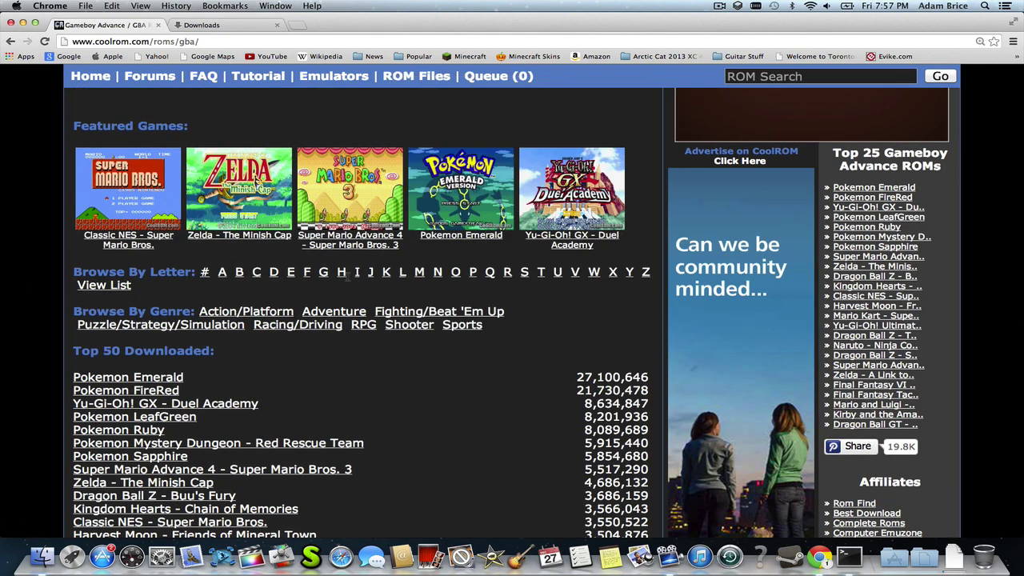
scroll(347, 276, down, 1)
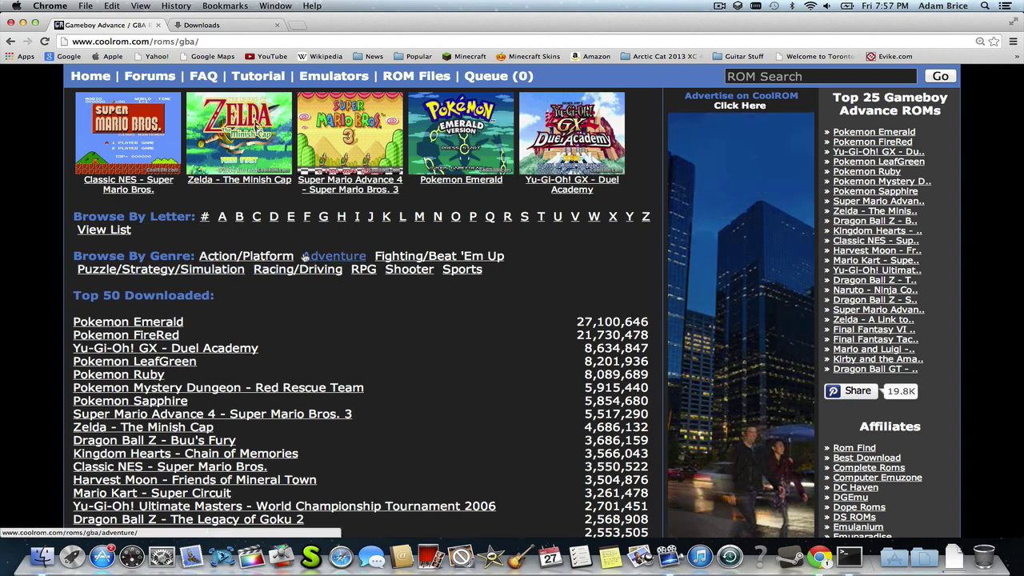
scroll(223, 331, down, 10)
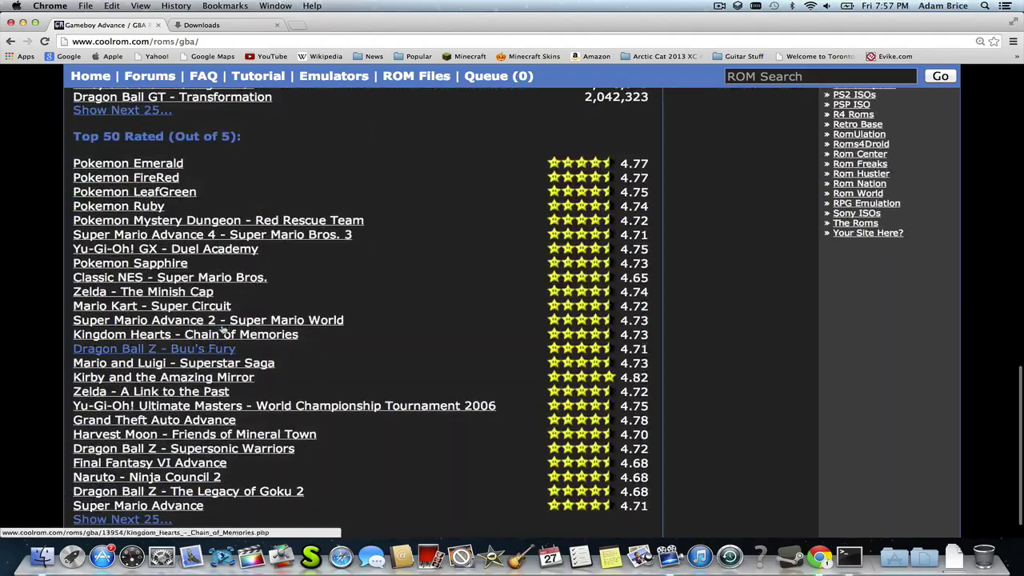
scroll(351, 251, up, 10)
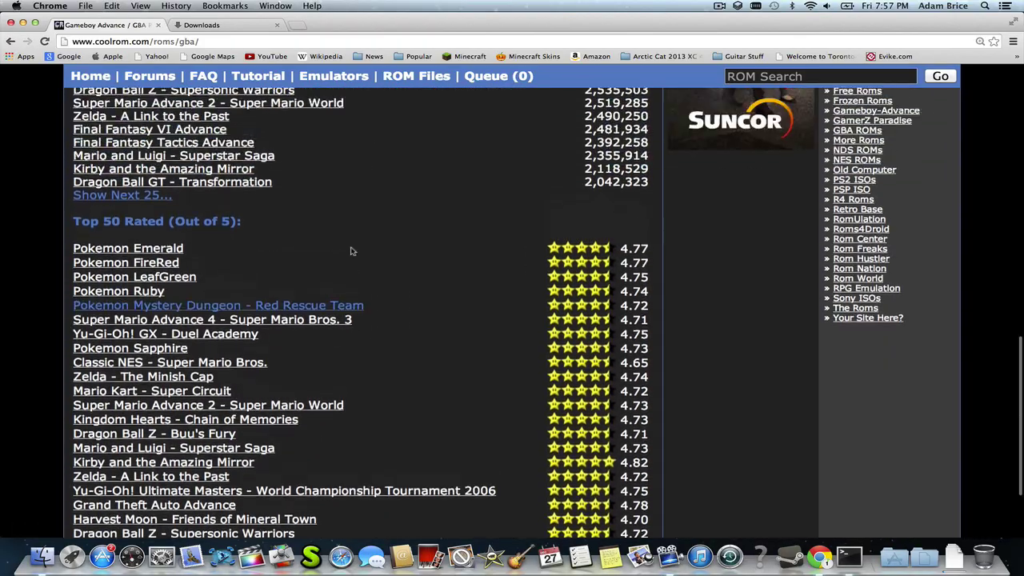
scroll(350, 251, down, 8)
scroll(351, 252, down, 3)
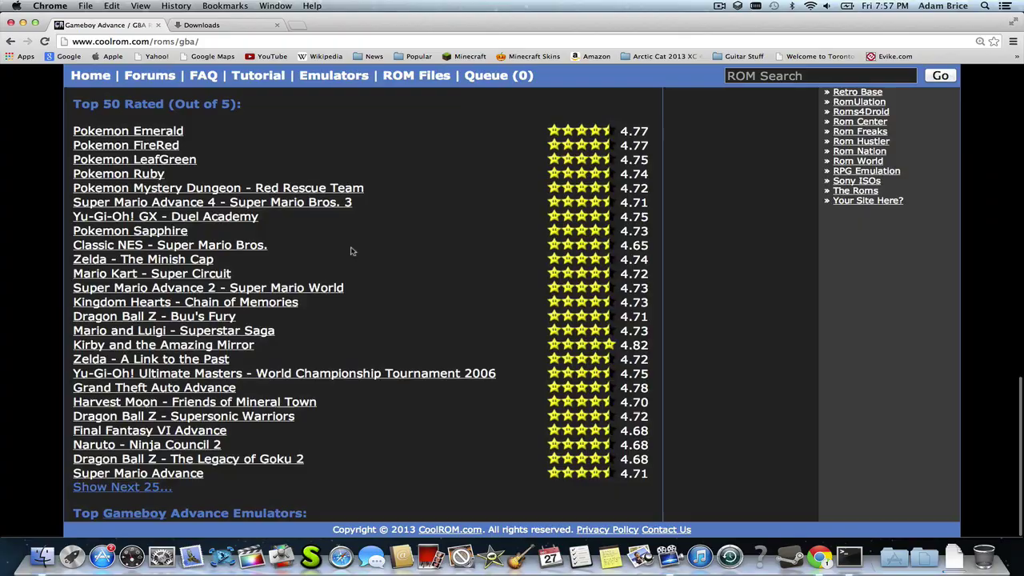
scroll(351, 251, up, 10)
scroll(260, 472, down, 5)
scroll(260, 472, down, 8)
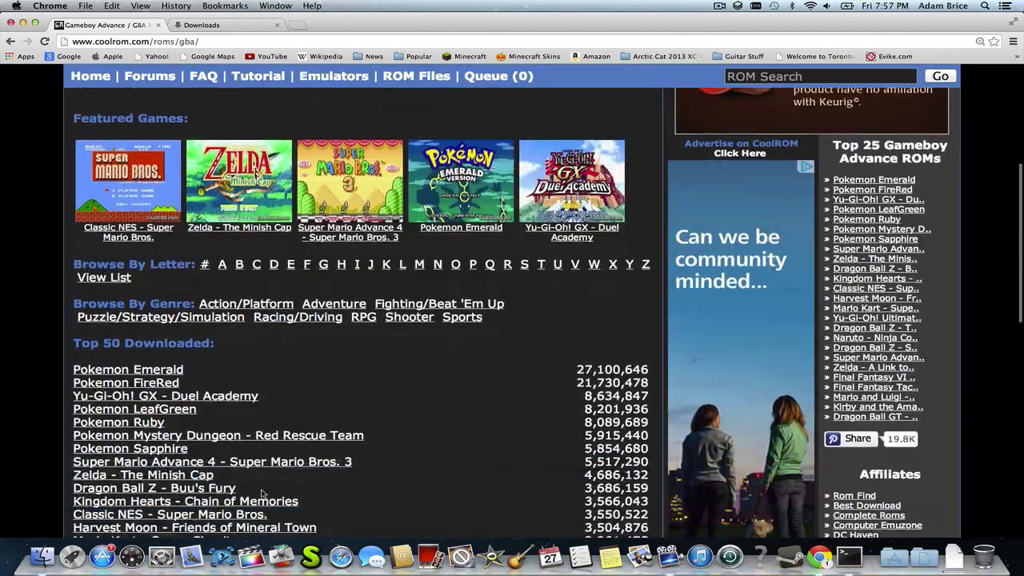
scroll(260, 494, up, 5)
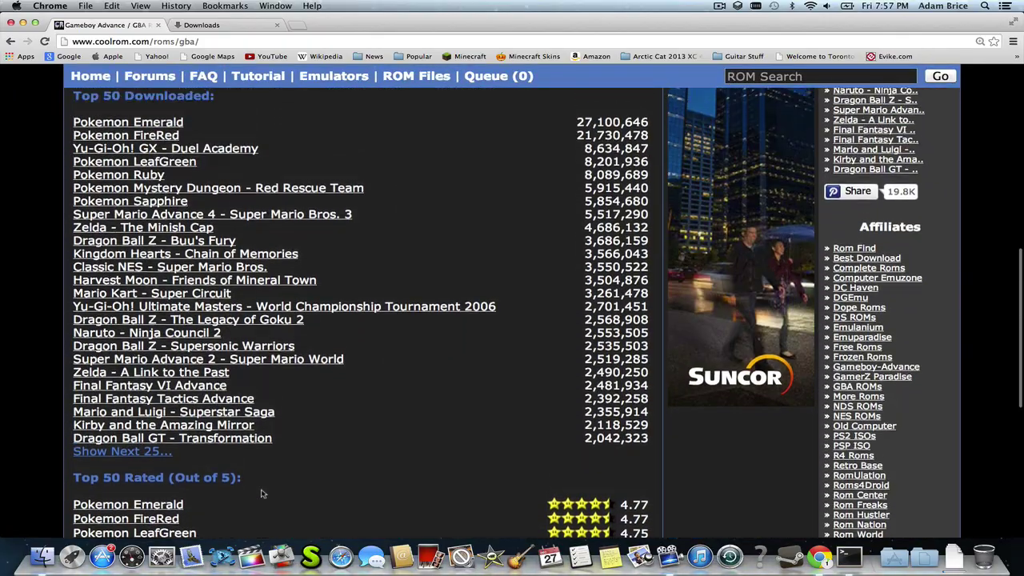
scroll(260, 488, down, 6)
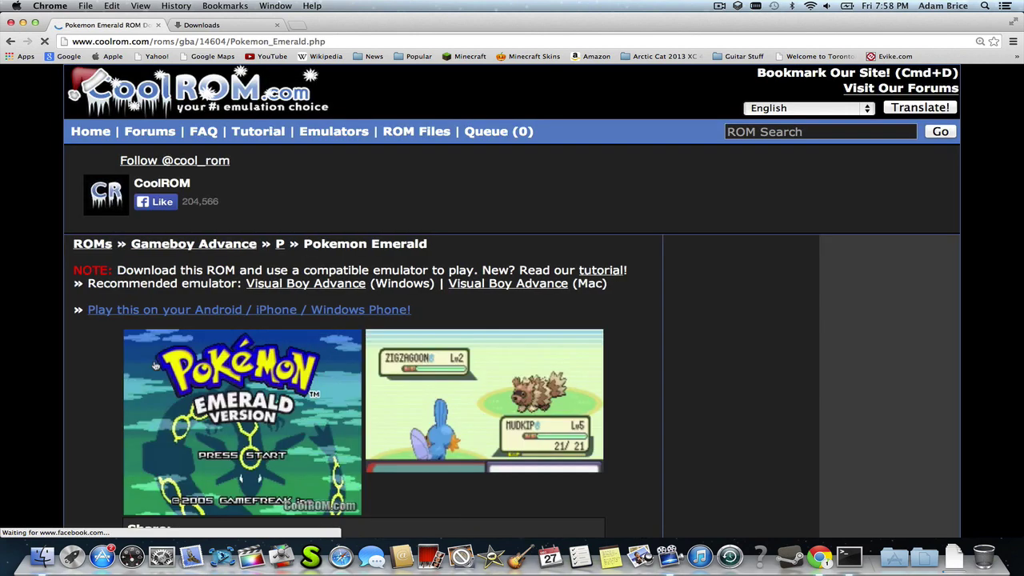
Start the Pokemon Emerald.zip download, then minimise the main Chrome window.
scroll(337, 408, down, 5)
scroll(336, 408, up, 5)
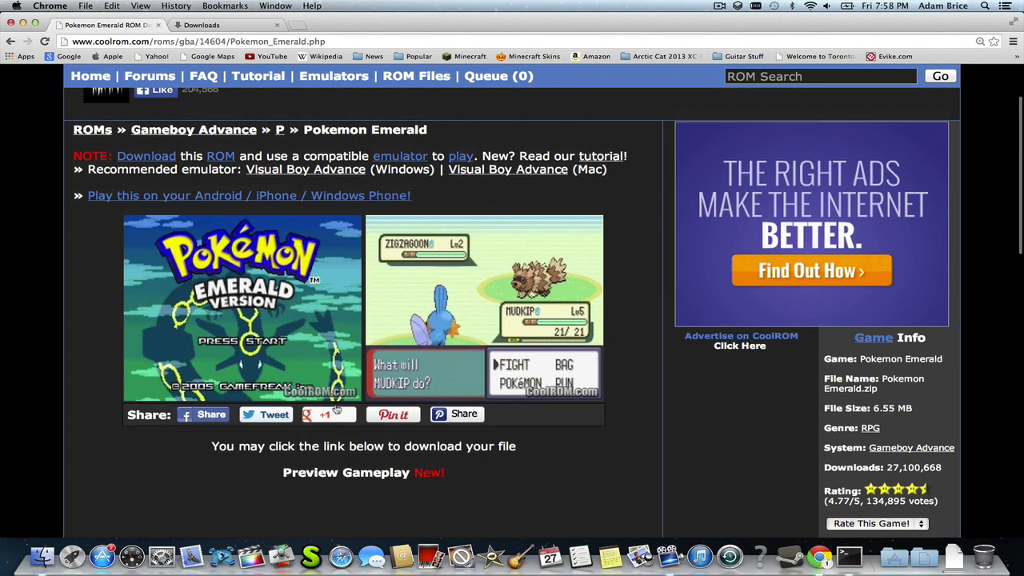
scroll(336, 408, down, 2)
scroll(336, 408, down, 5)
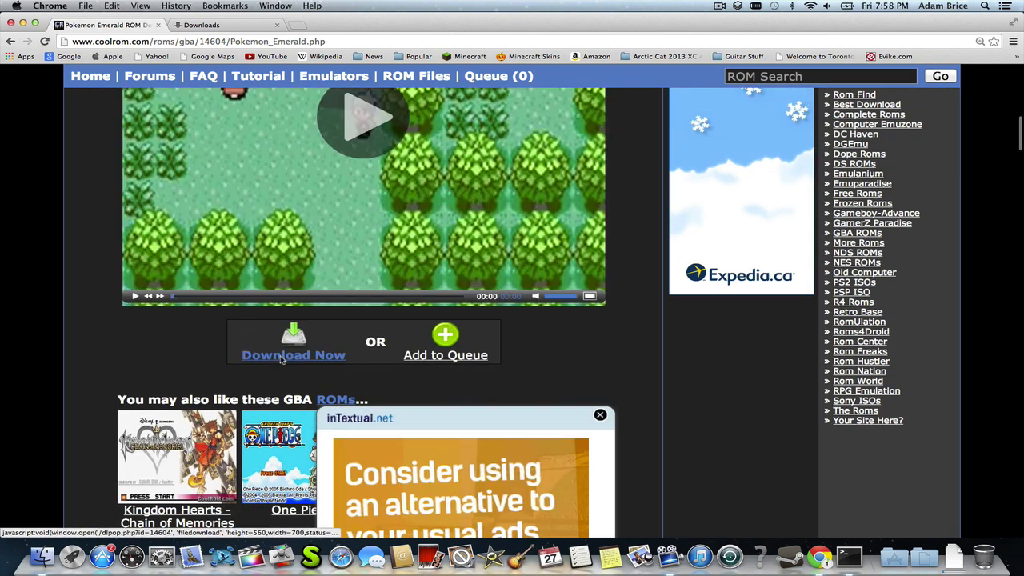
click(272, 355)
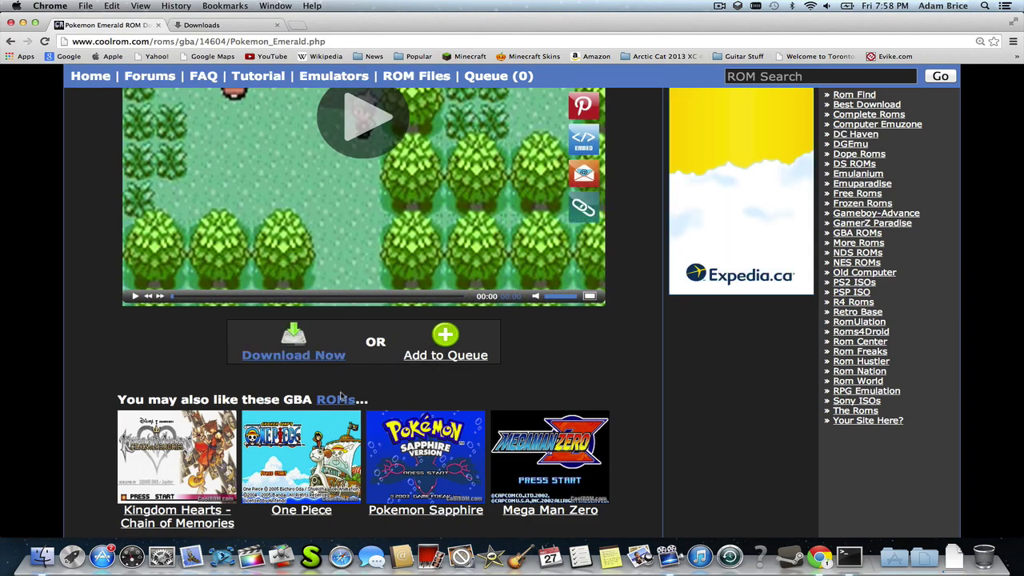
click(23, 22)
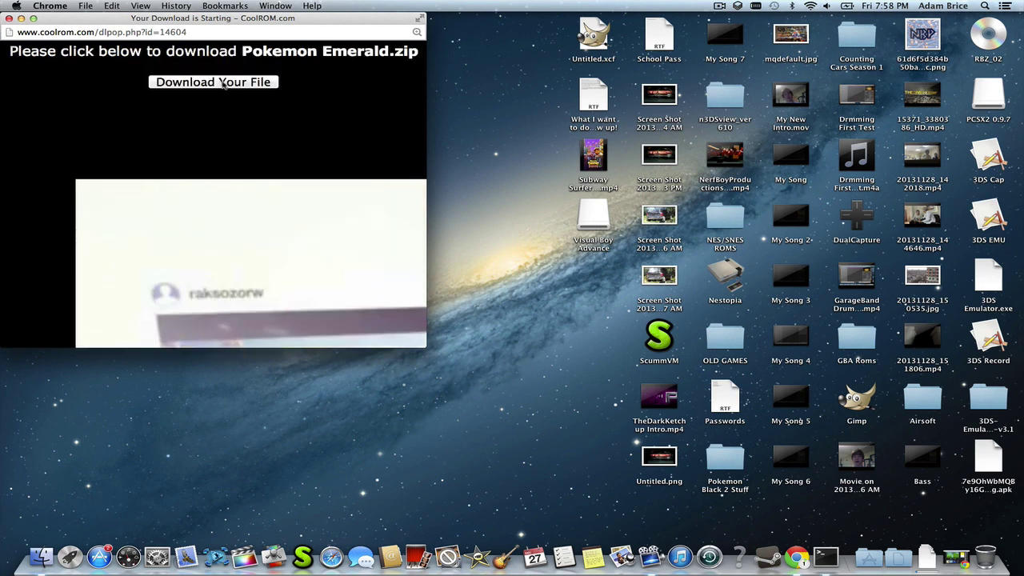
Start downloading Pokemon Emerald.zip and reveal it in the Downloads folder.
click(223, 83)
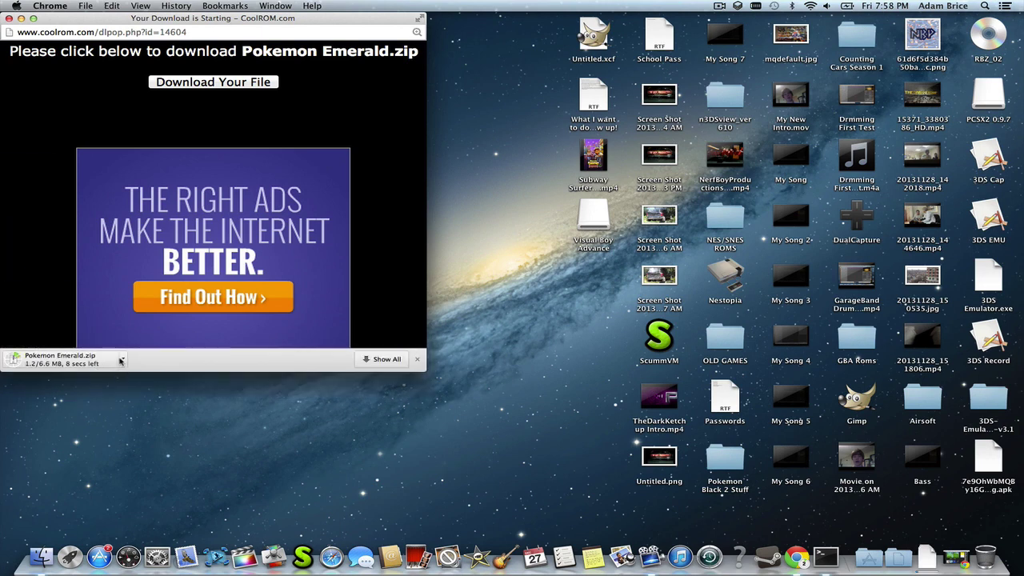
click(121, 361)
click(172, 400)
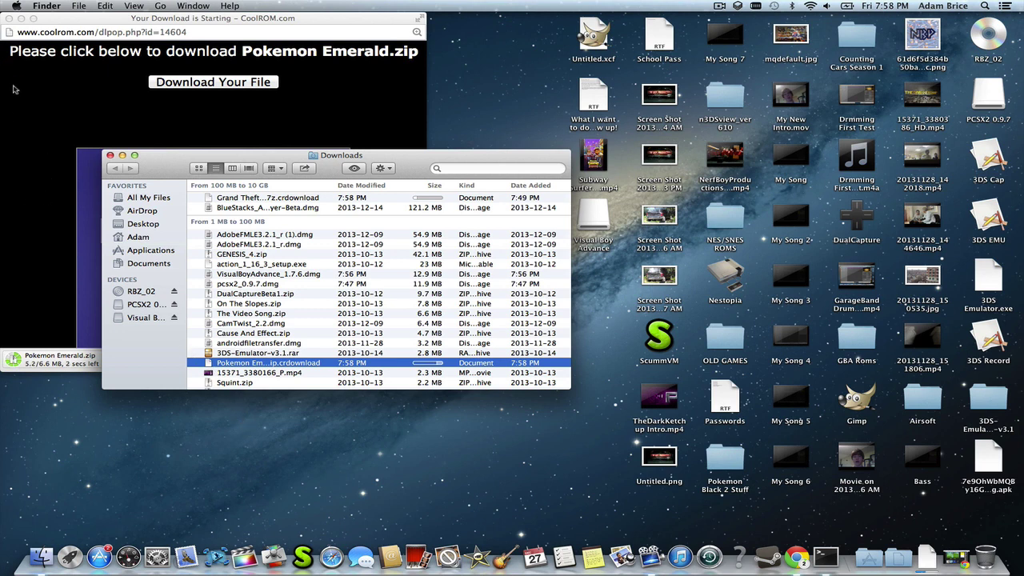
Close the download popup and return to CoolROM's Pokemon Emerald page in Chrome.
click(9, 19)
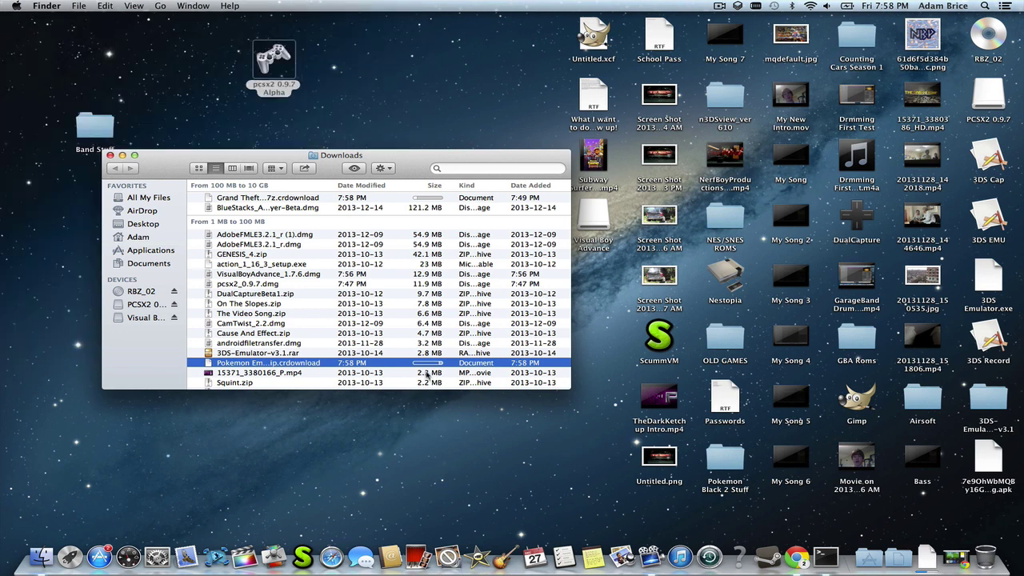
click(796, 559)
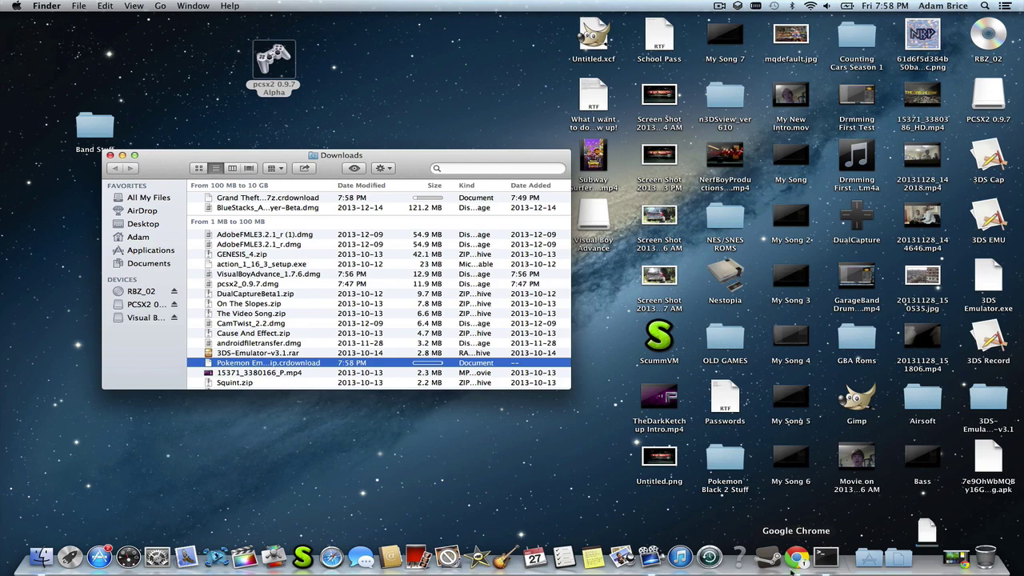
scroll(356, 214, up, 10)
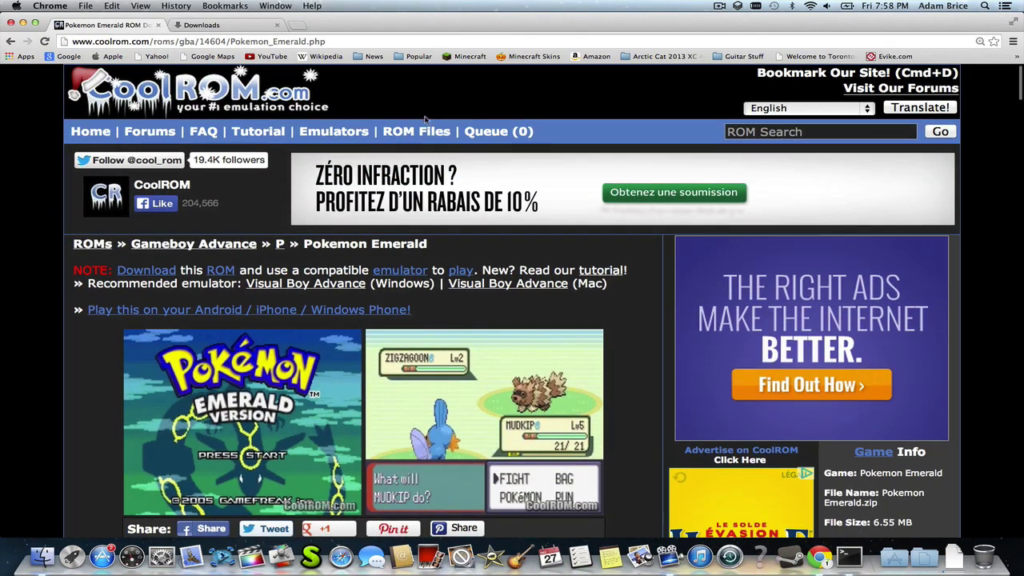
Check Chrome's downloads list and Downloads folder for the finished 6.9 MB Pokemon Emerald.zip.
click(240, 27)
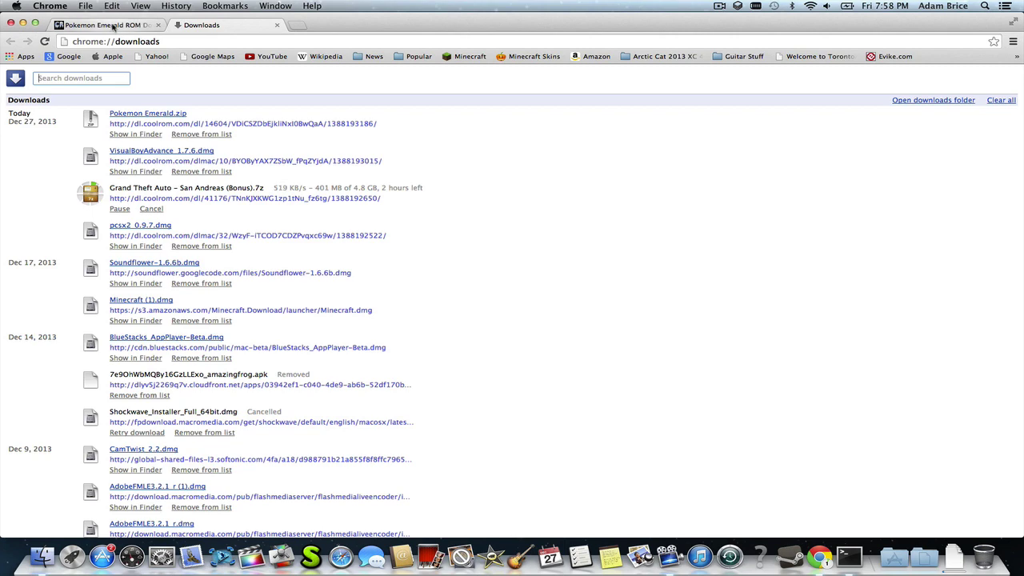
click(113, 26)
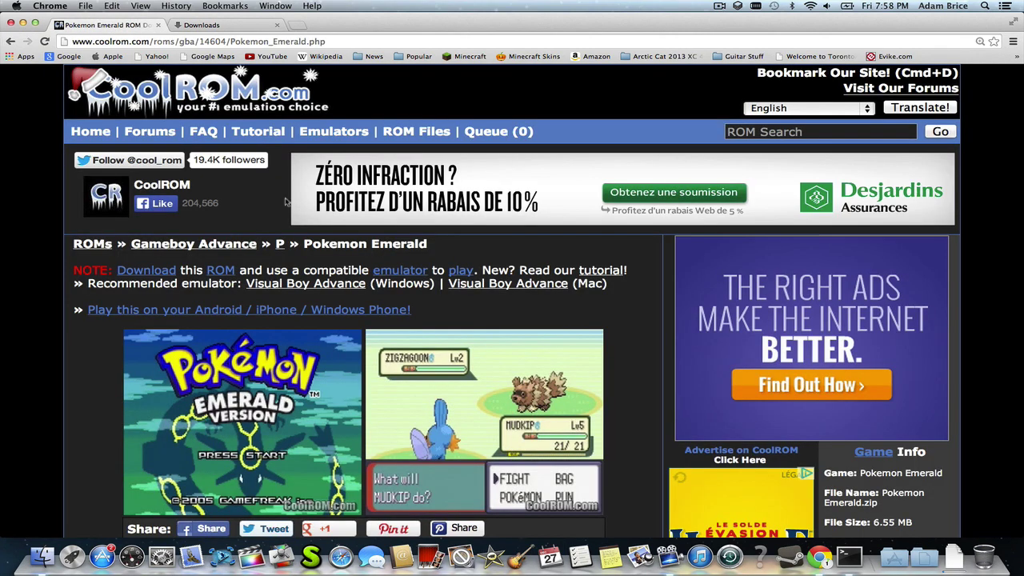
mouse_move(331, 135)
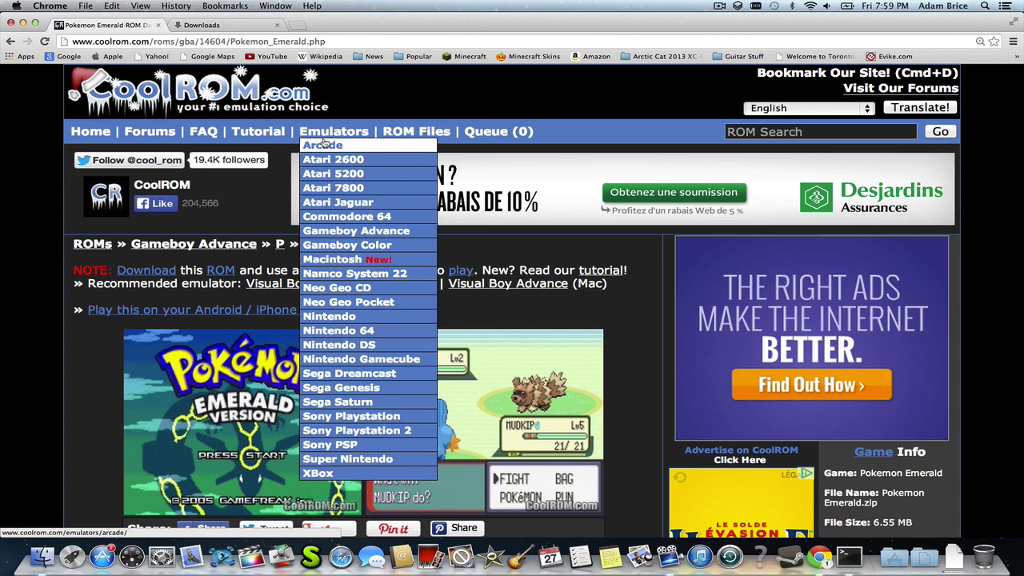
click(24, 22)
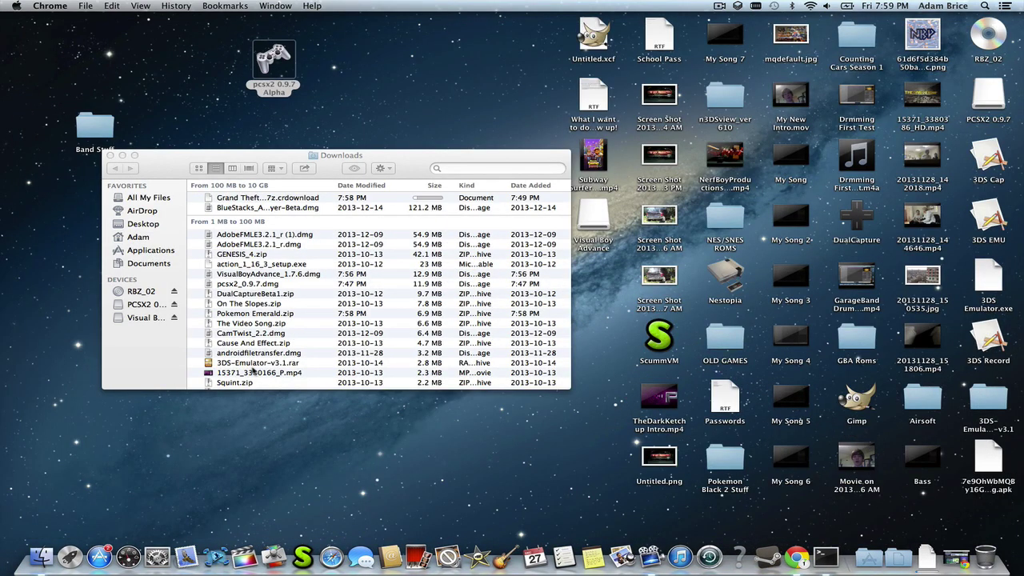
click(797, 558)
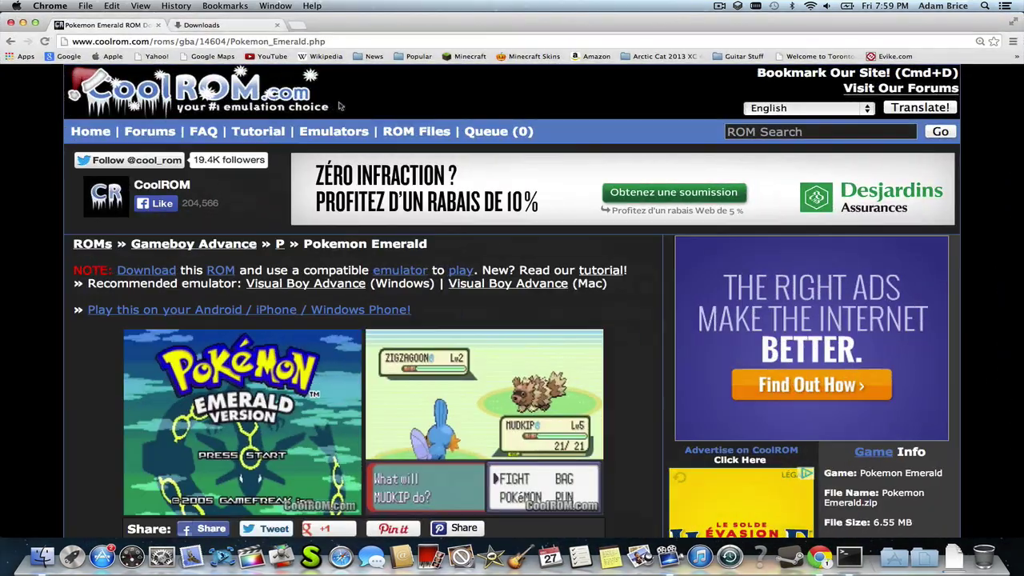
click(202, 25)
Extract Pokemon Emerald.zip in Downloads and open the resulting Pokemon Emerald folder.
click(150, 134)
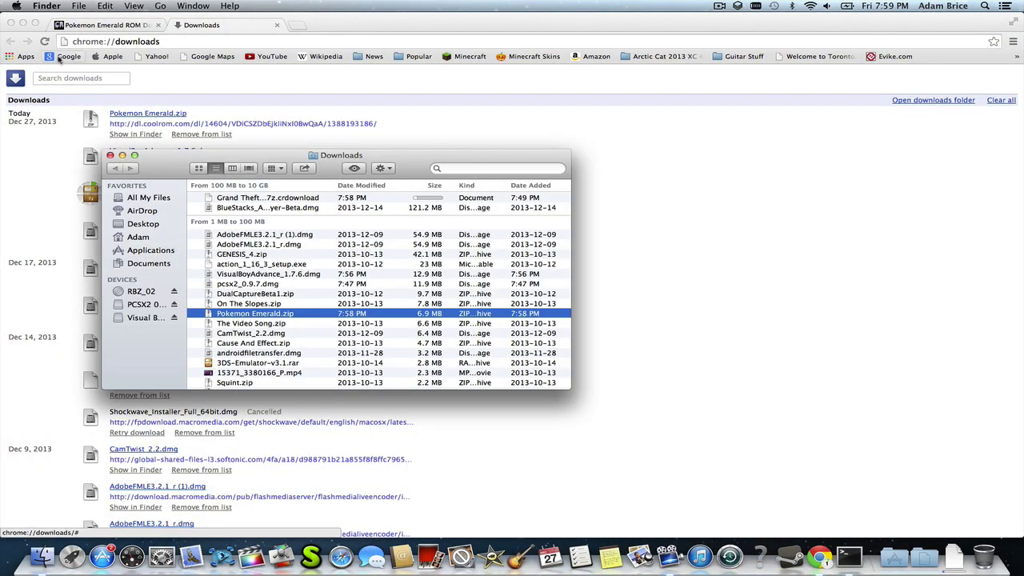
click(22, 23)
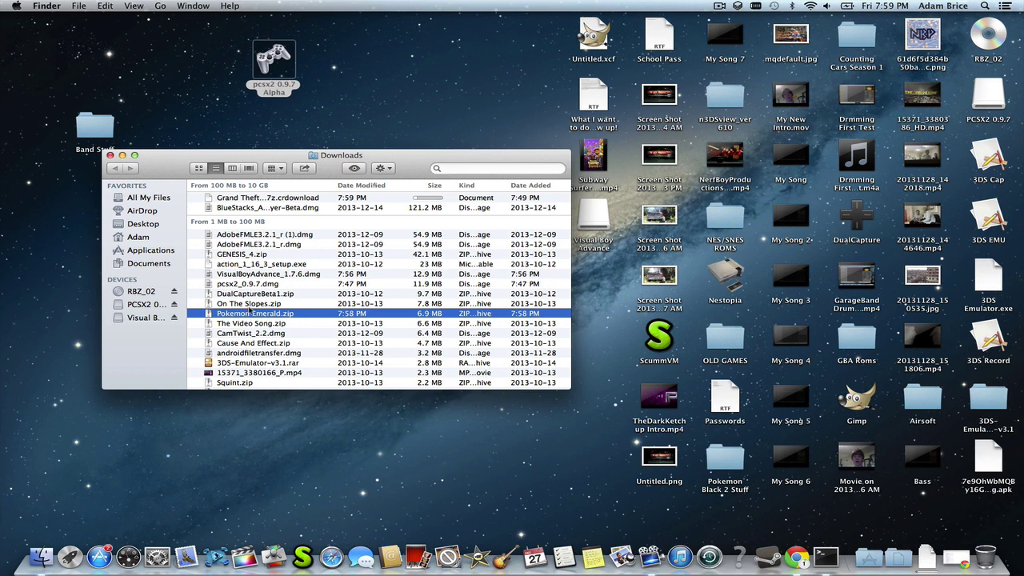
double_click(233, 314)
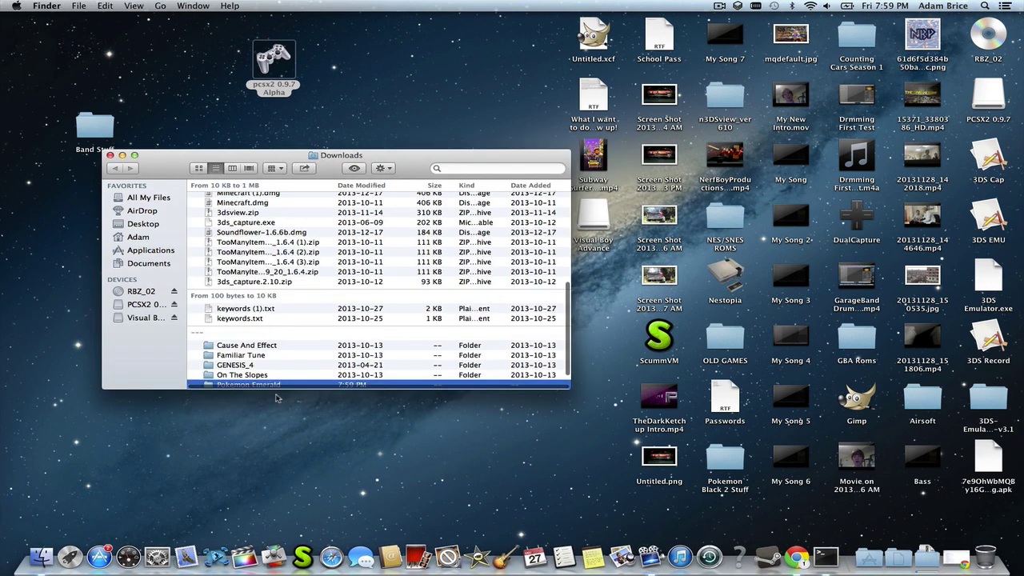
scroll(270, 358, down, 2)
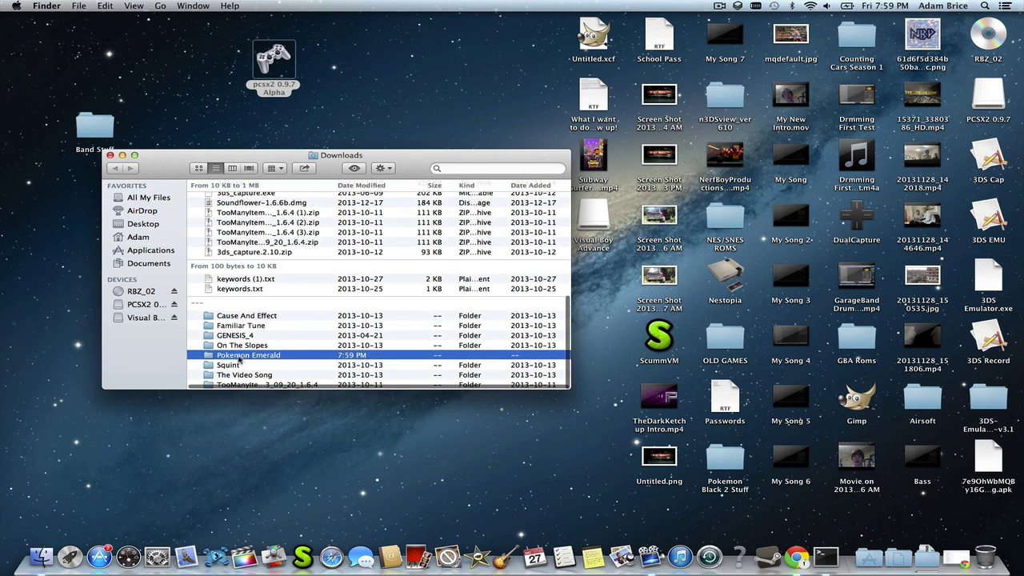
double_click(238, 357)
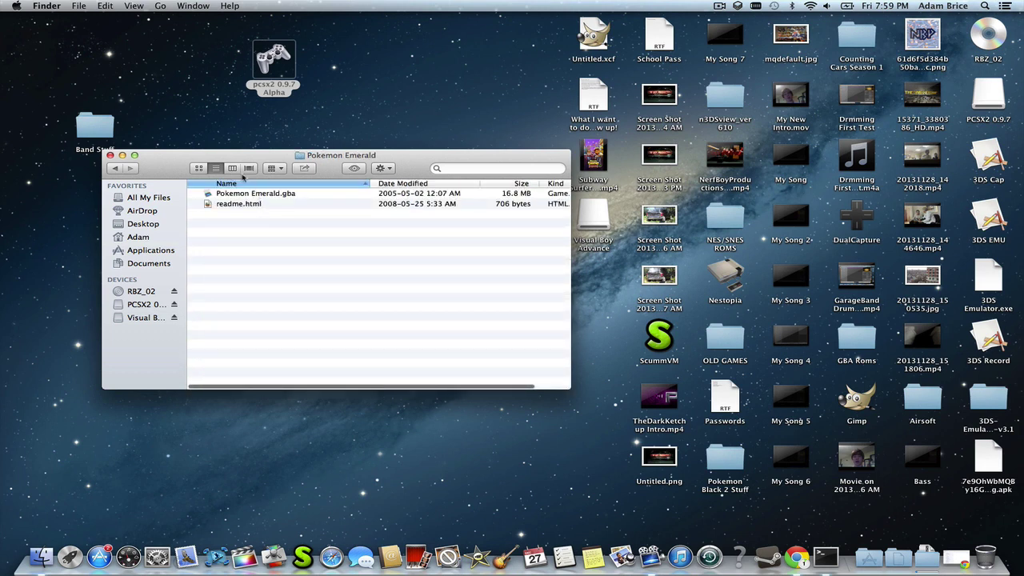
Move Pokemon Emerald.gba onto the desktop, close its folder, and briefly check OLD GAMES.
click(198, 169)
click(225, 210)
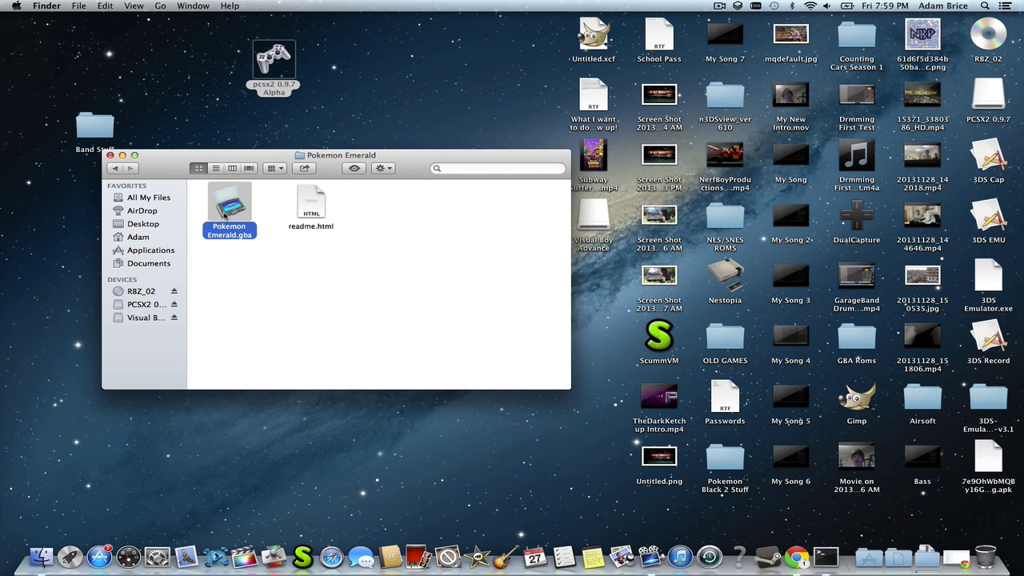
click(318, 206)
click(196, 194)
drag(237, 202, 78, 212)
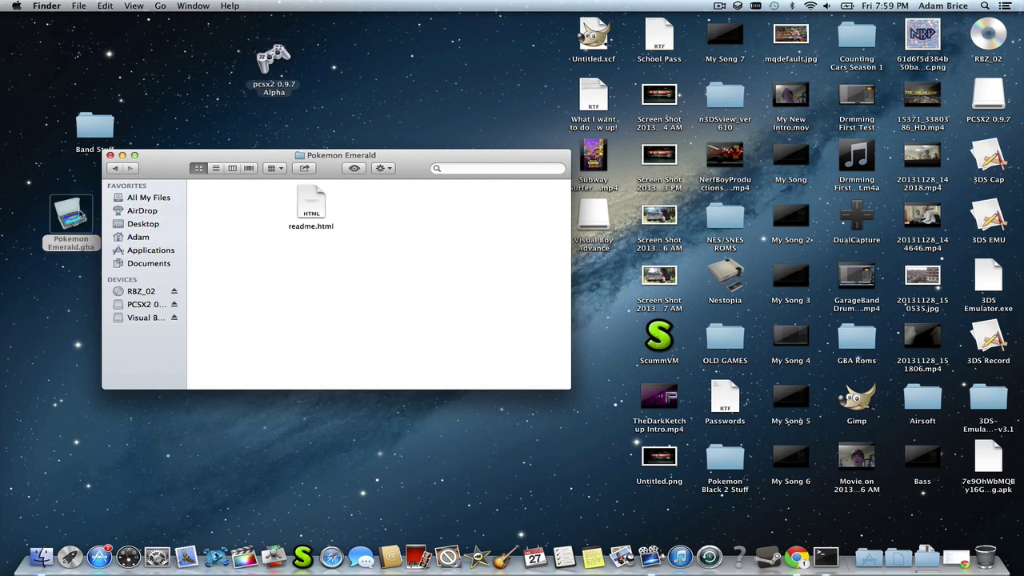
click(111, 155)
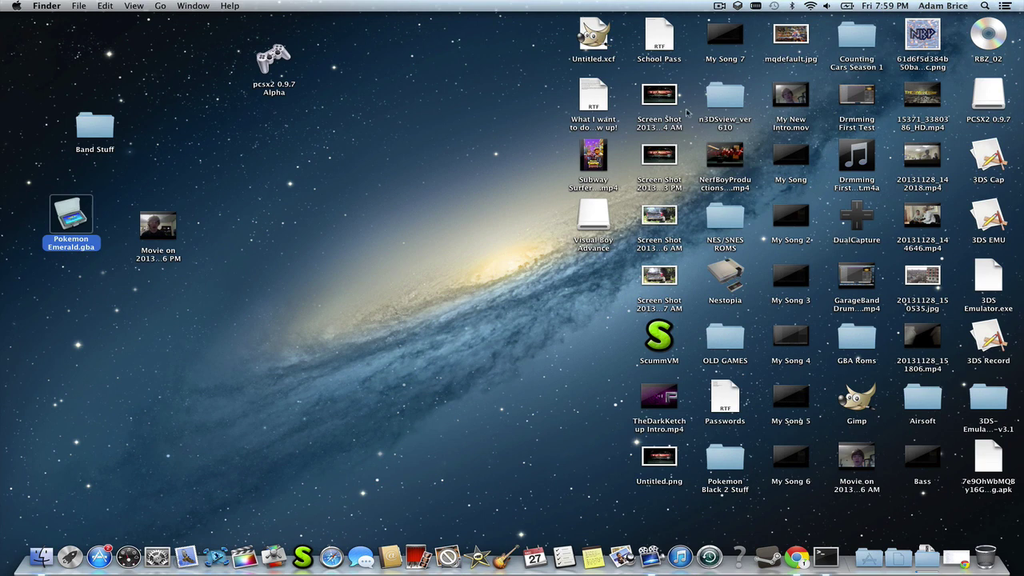
double_click(724, 342)
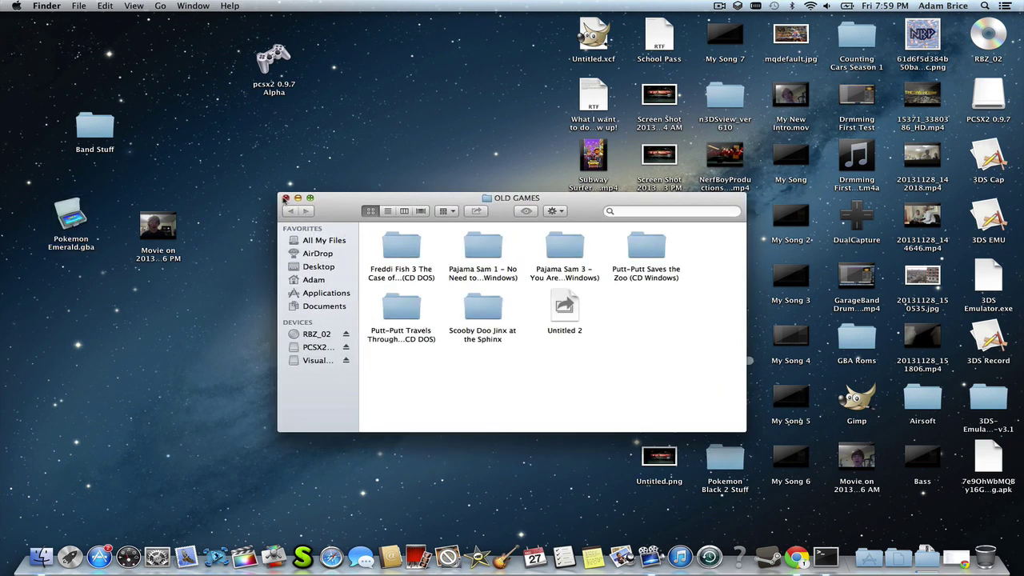
click(286, 199)
Open GBA Roms and move the desktop Pokemon Emerald.gba into it.
double_click(840, 334)
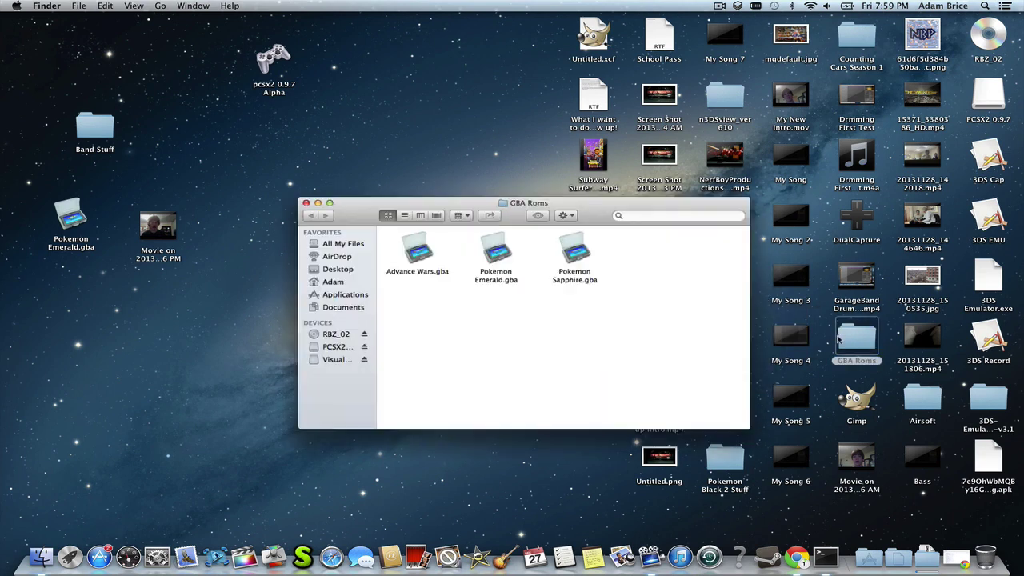
click(482, 255)
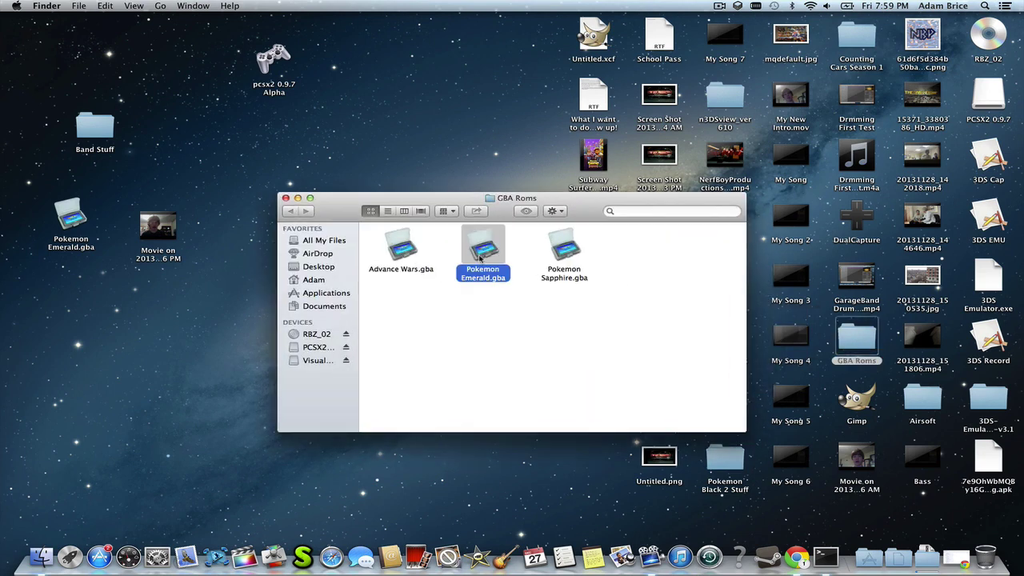
click(481, 303)
click(82, 221)
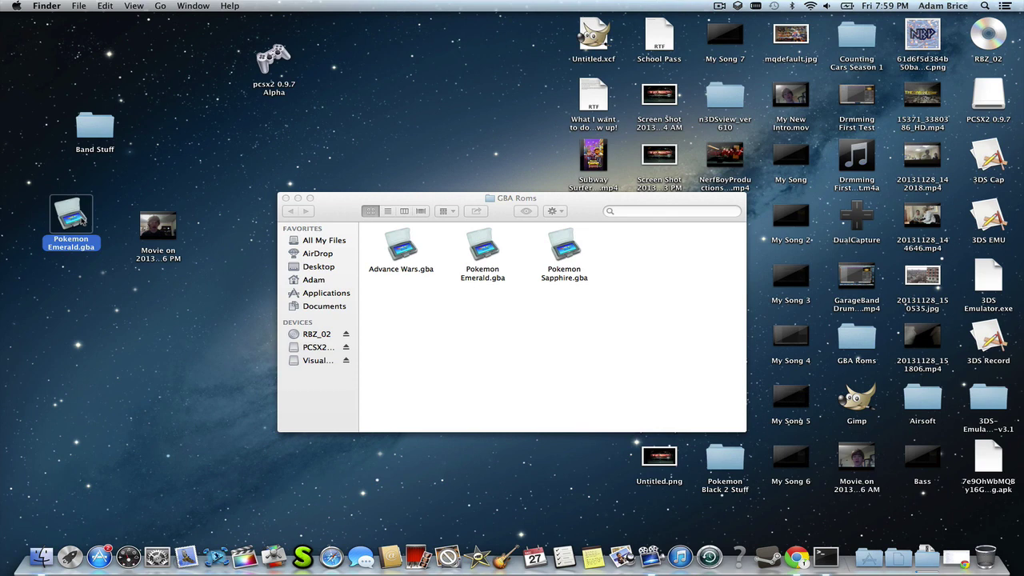
drag(76, 224, 988, 564)
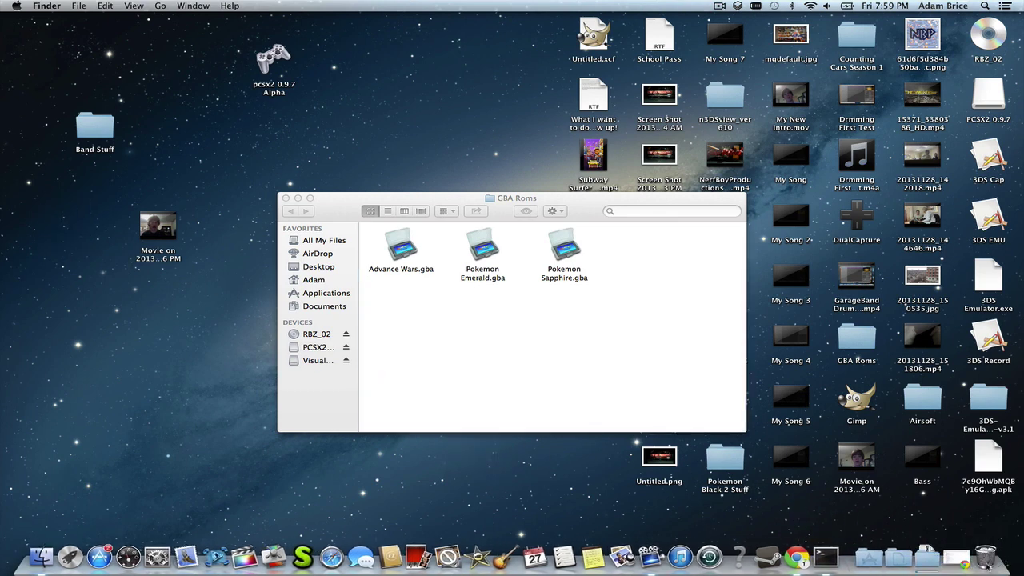
Empty the Trash and confirm the permanent erase.
right_click(988, 565)
click(969, 533)
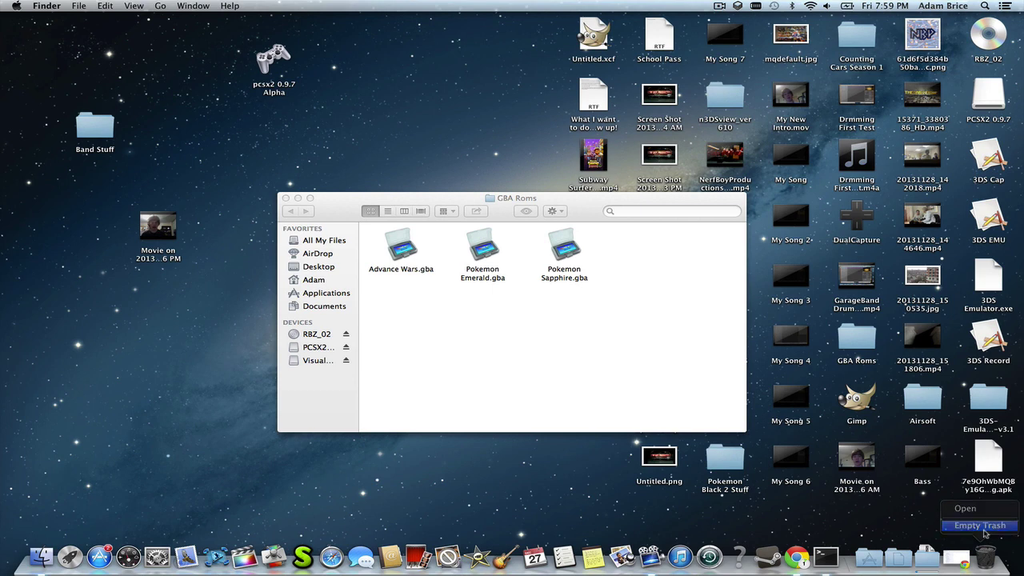
key(Return)
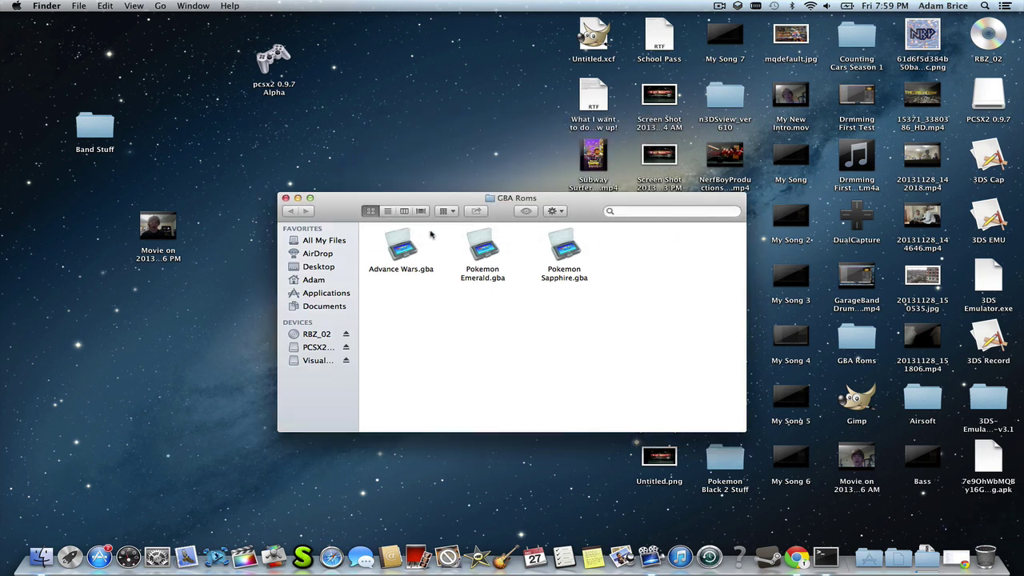
Open Pokemon Emerald.gba from GBA Roms with VisualBoyAdvance and reposition the emulator window.
click(496, 249)
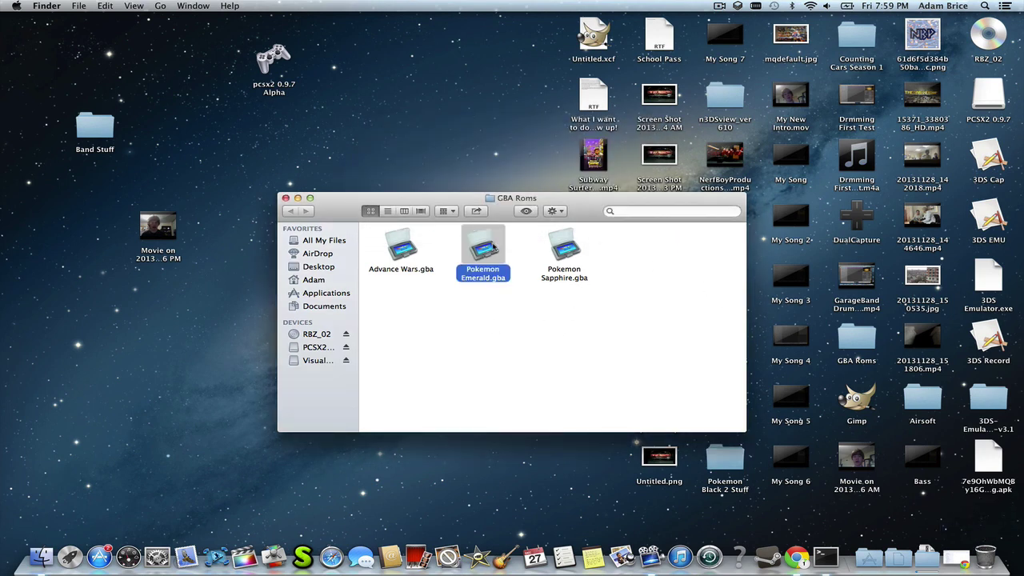
right_click(495, 247)
mouse_move(582, 258)
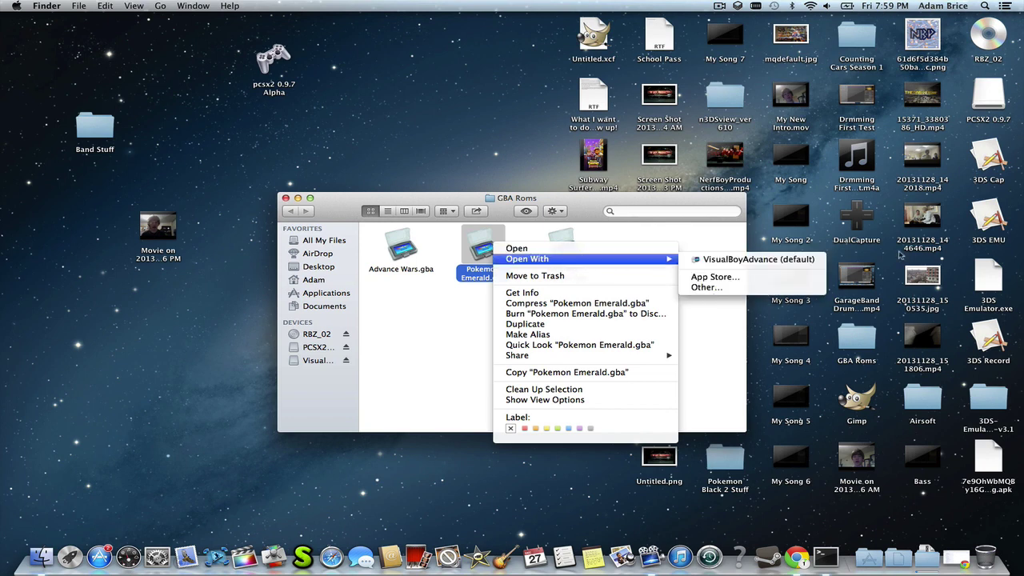
click(801, 263)
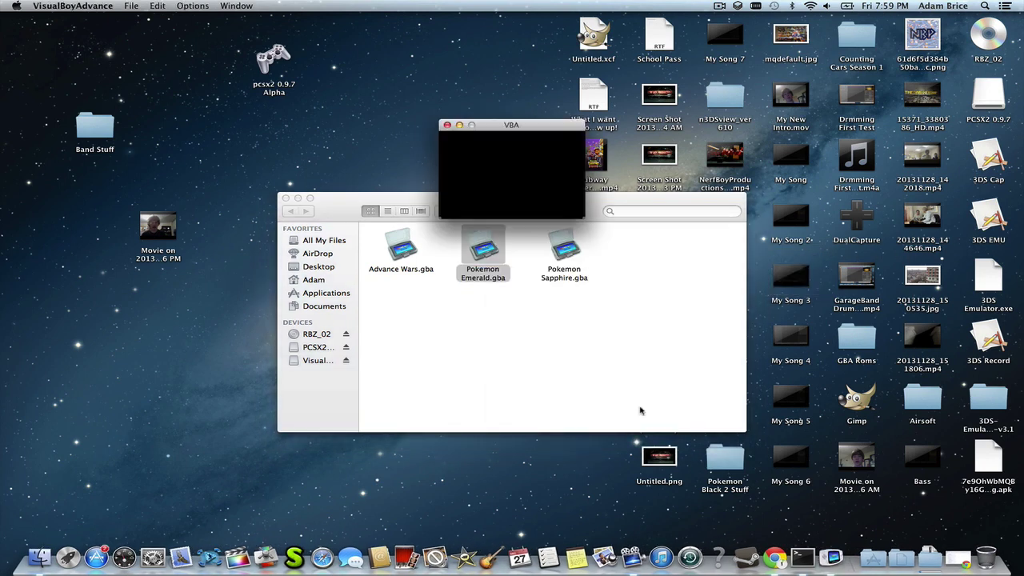
drag(497, 129, 408, 120)
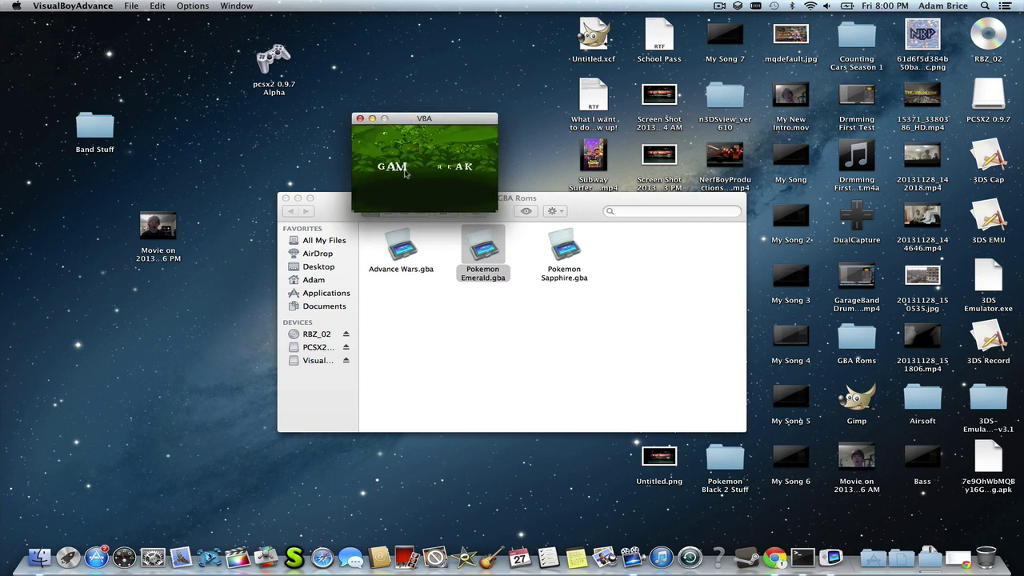
Set VisualBoyAdvance's video size to 3x in Preferences and apply it.
click(158, 5)
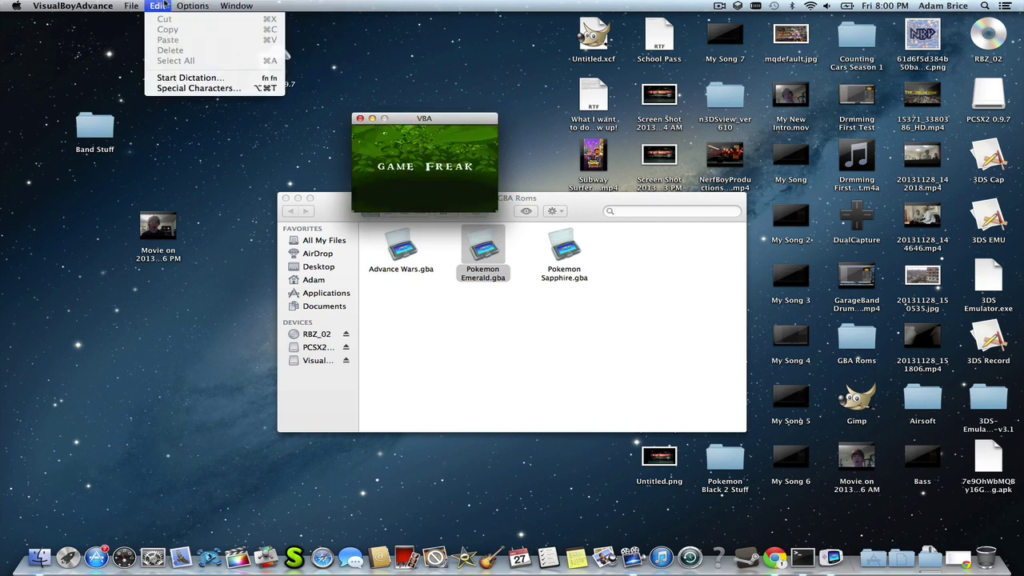
mouse_move(80, 6)
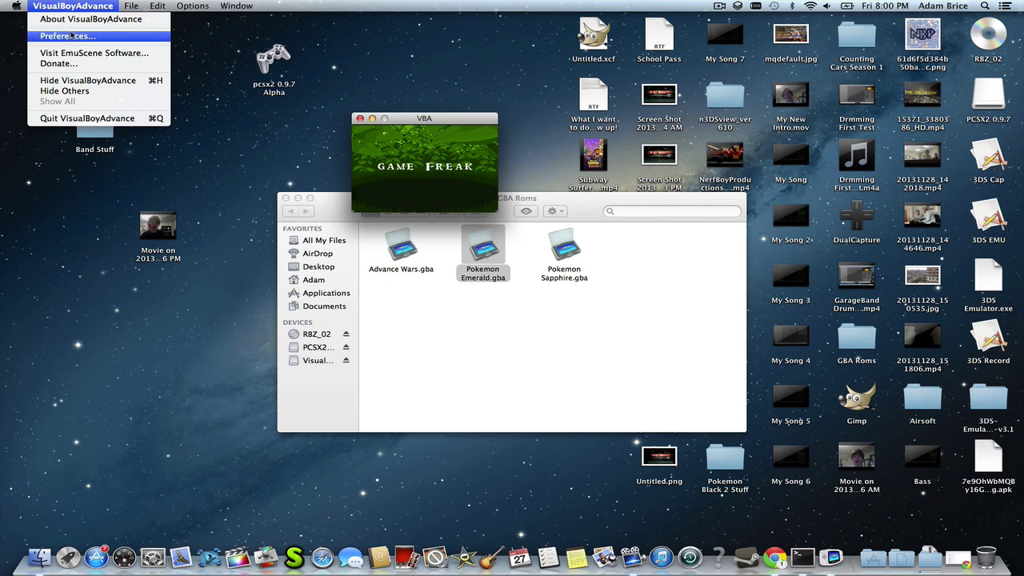
click(72, 36)
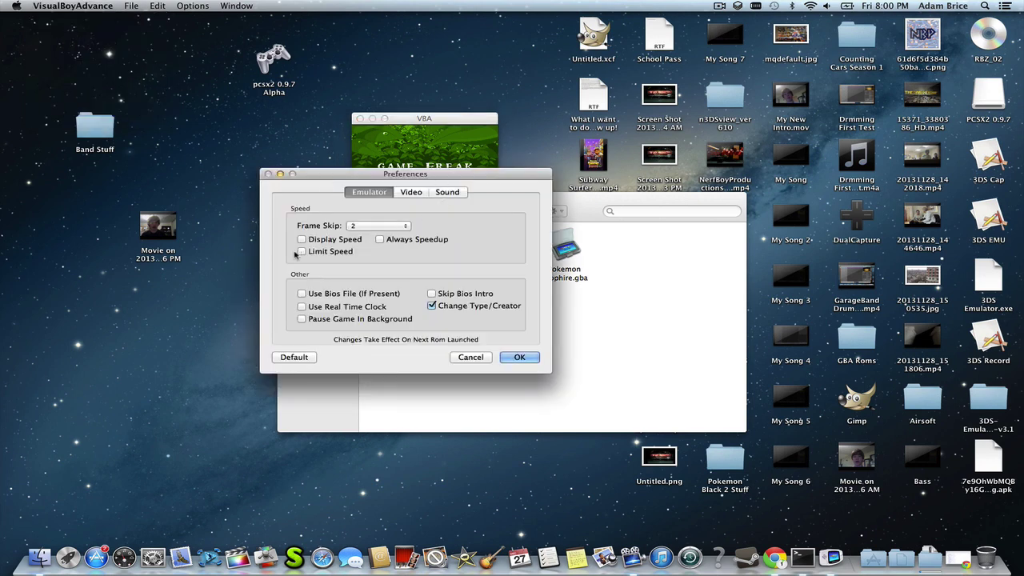
click(411, 192)
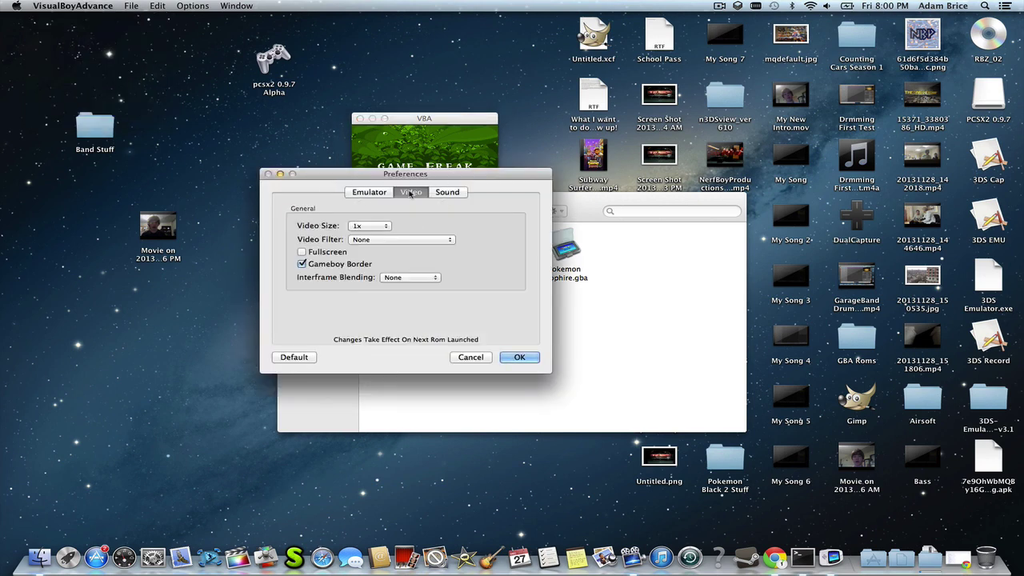
click(378, 226)
click(368, 253)
click(370, 228)
click(373, 217)
click(381, 195)
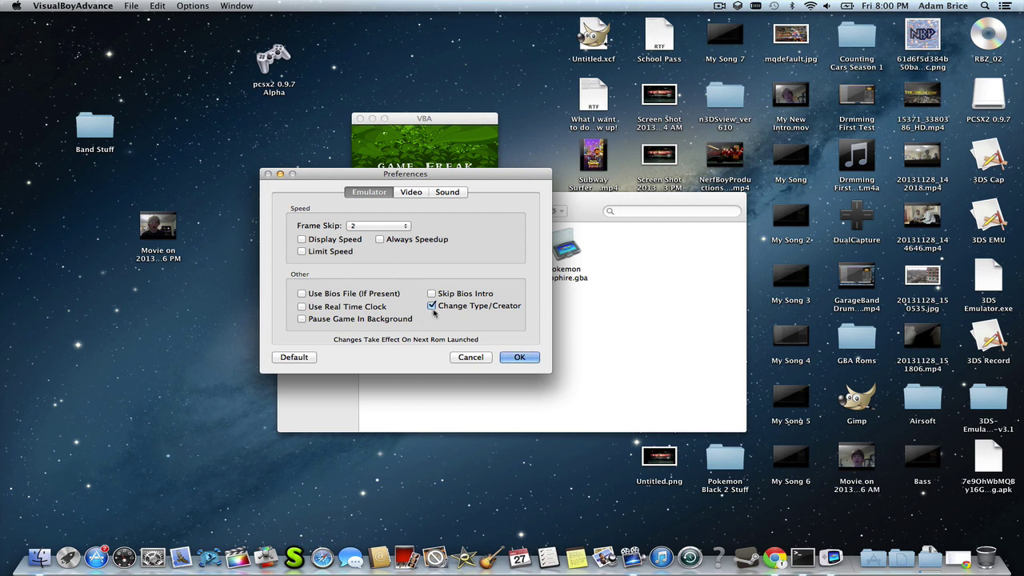
click(438, 196)
click(528, 357)
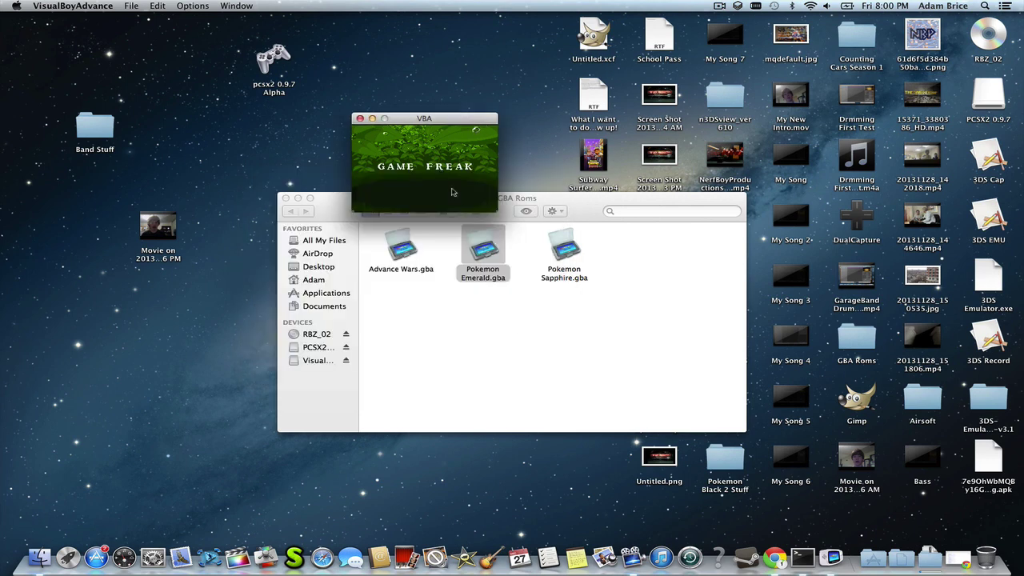
Close the game window and quit VisualBoyAdvance from the Dock.
click(360, 118)
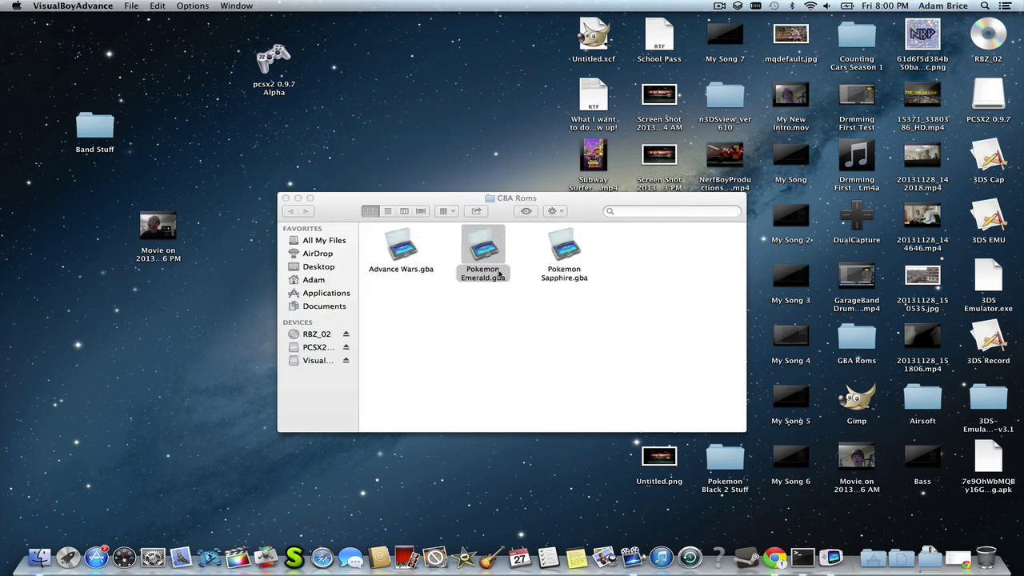
right_click(499, 274)
click(853, 569)
right_click(832, 558)
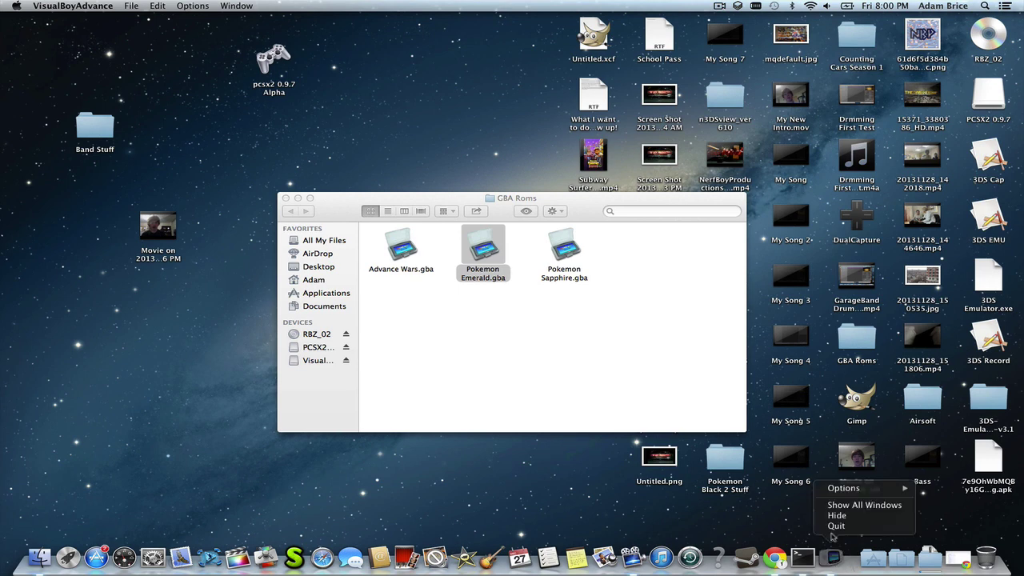
click(835, 534)
Relaunch Pokemon Emerald.gba with VisualBoyAdvance and move its window lower.
right_click(476, 248)
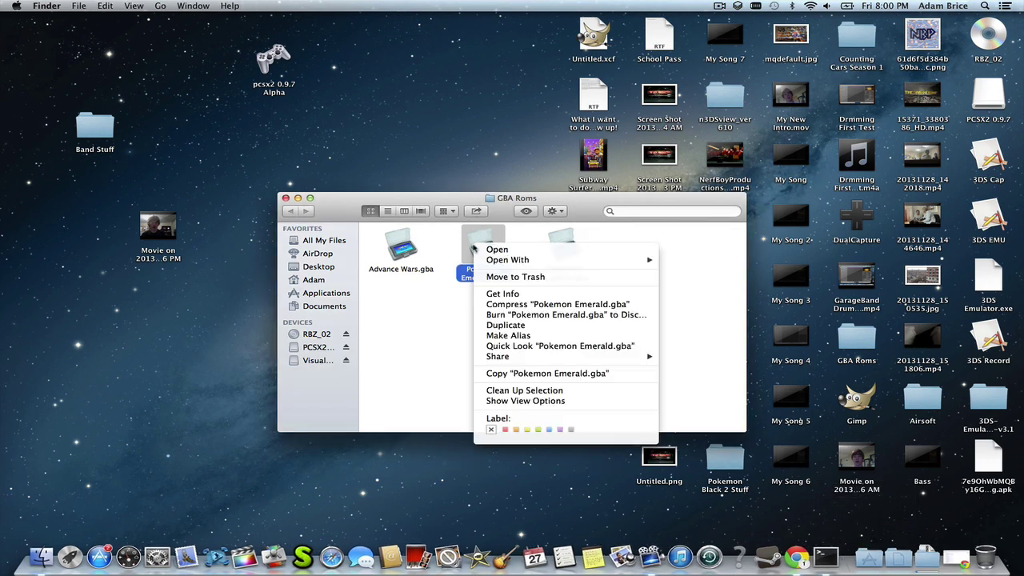
mouse_move(516, 261)
click(674, 261)
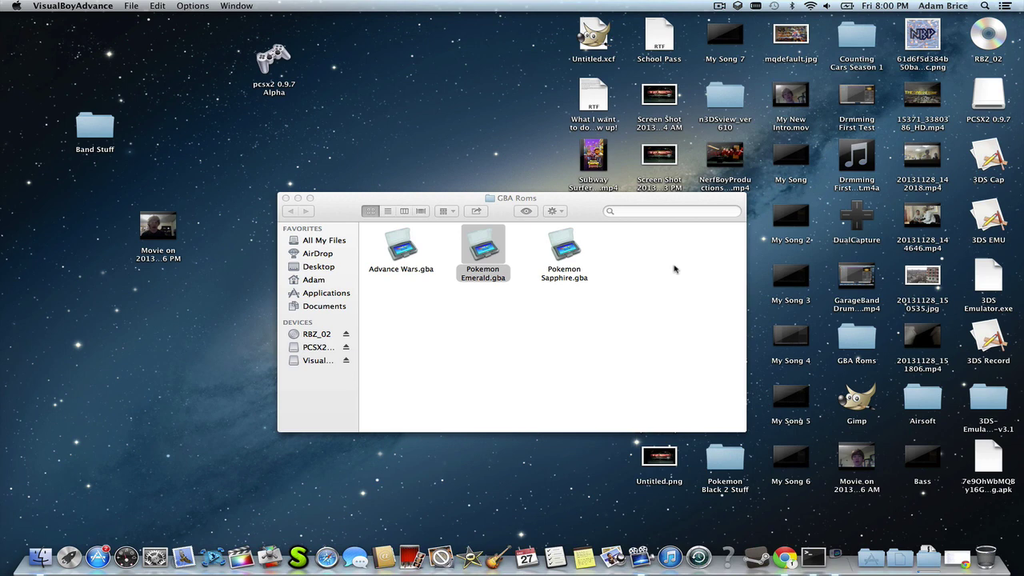
drag(554, 81, 563, 168)
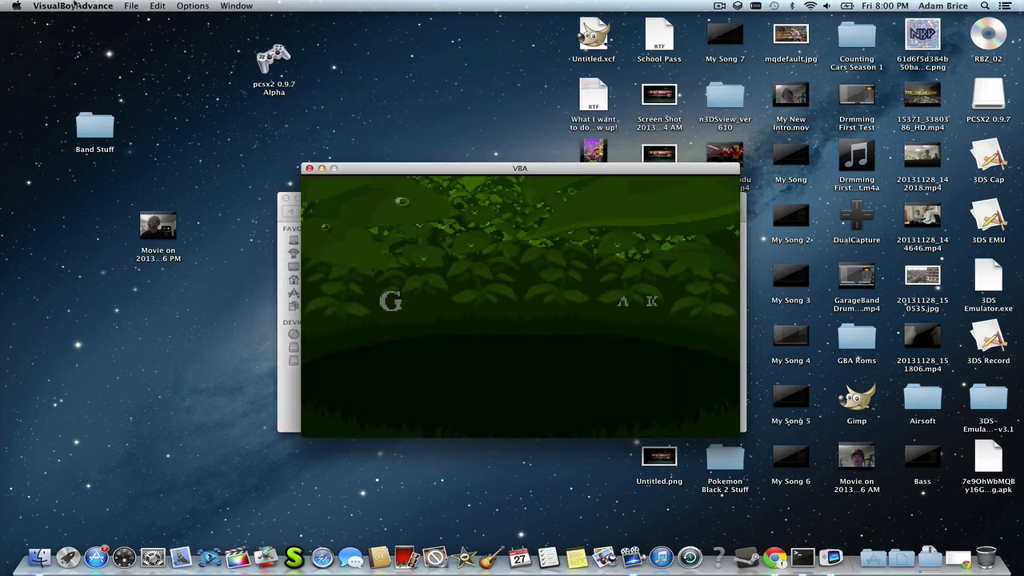
Change the emulator's video size to 4x in Preferences and apply it.
click(73, 6)
key(Return)
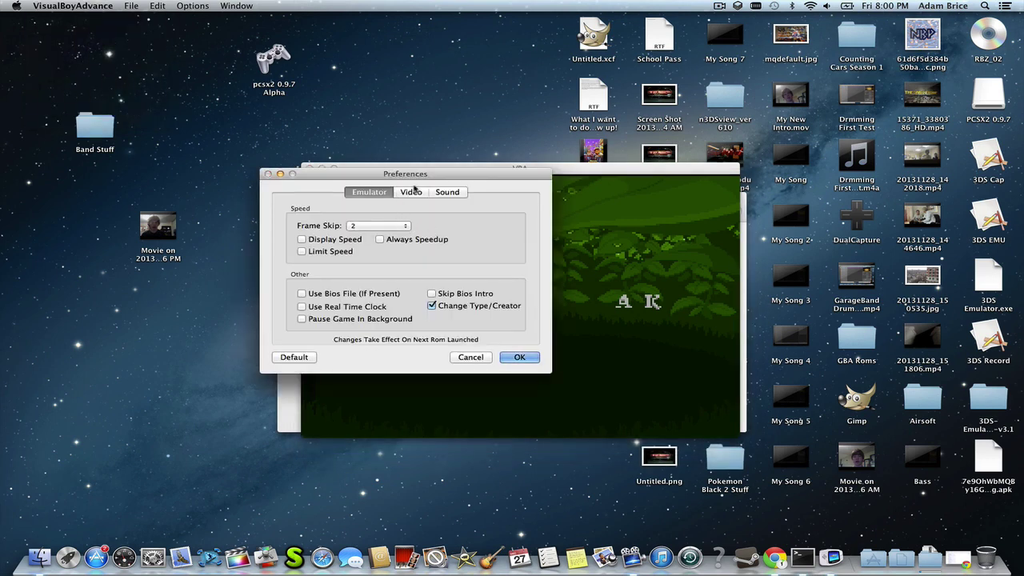
click(412, 193)
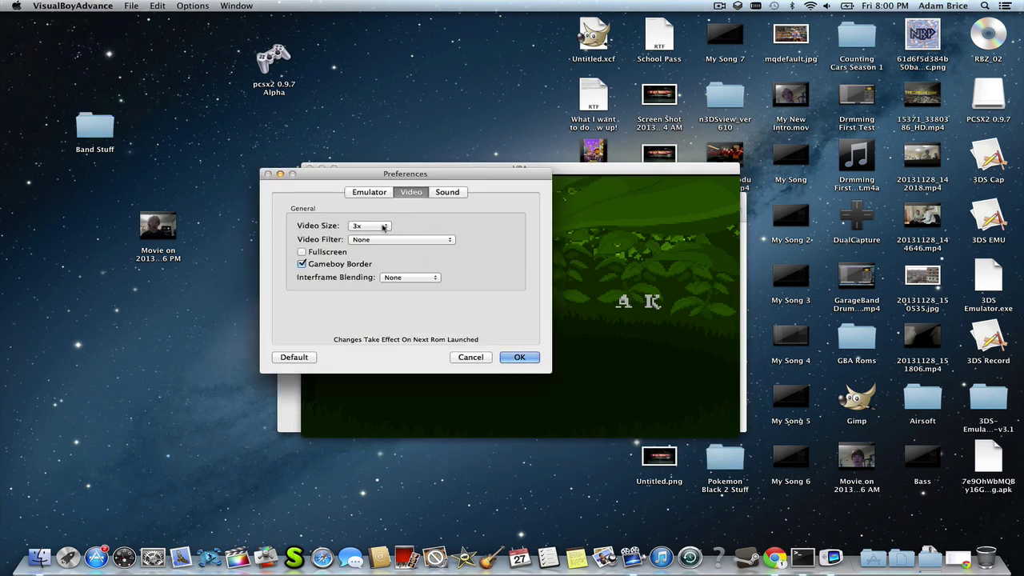
click(385, 228)
click(371, 238)
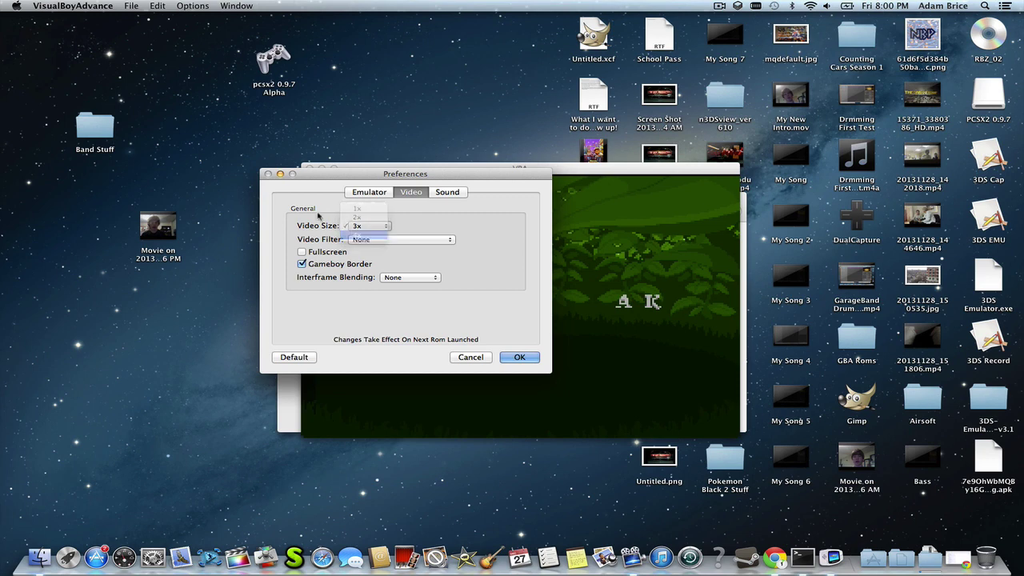
click(519, 358)
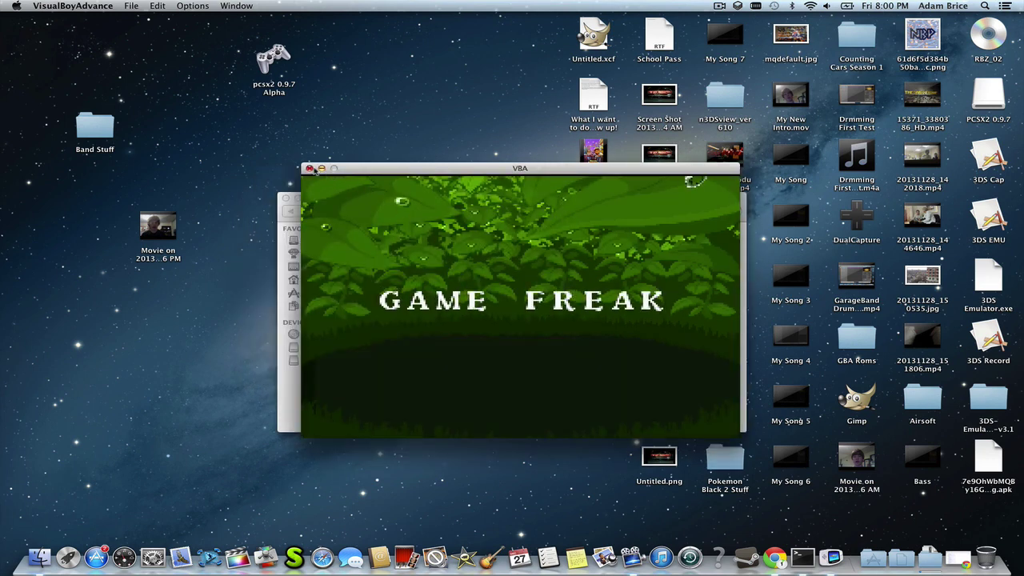
Quit VisualBoyAdvance and relaunch Pokemon Emerald.gba from GBA Roms.
click(73, 6)
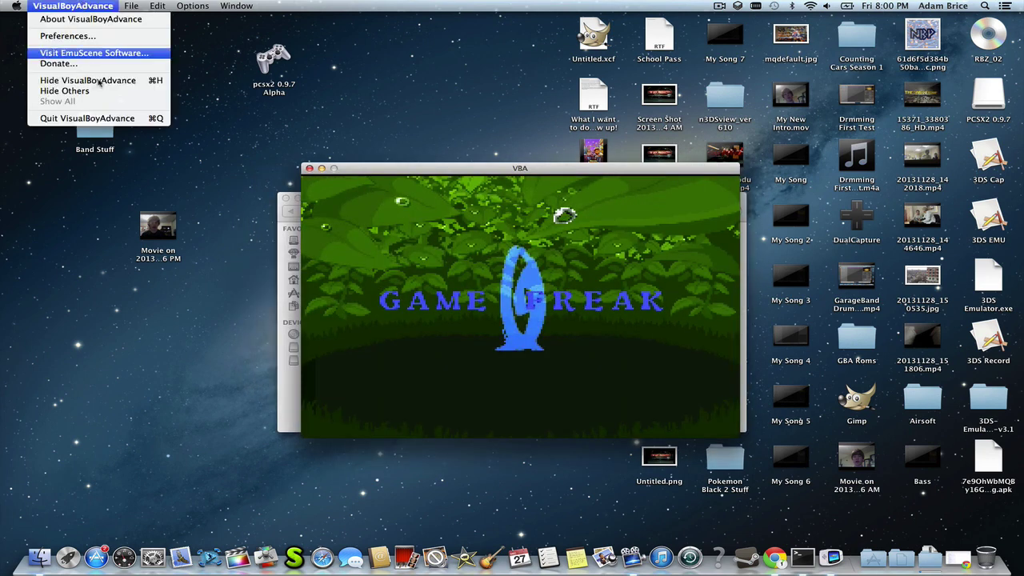
click(89, 118)
double_click(484, 249)
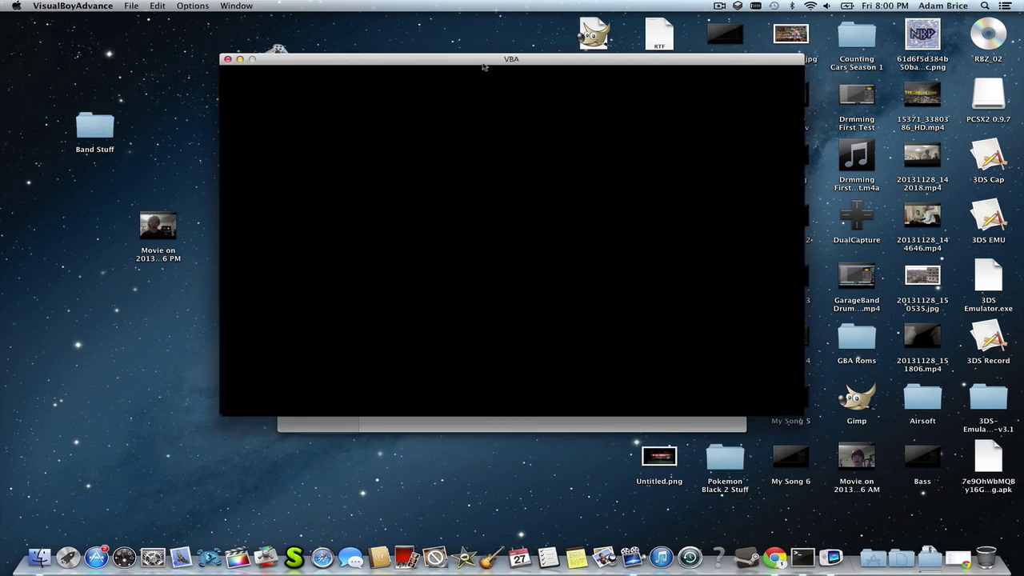
Reposition the game window and advance past the title screen and battery message.
drag(484, 67, 469, 103)
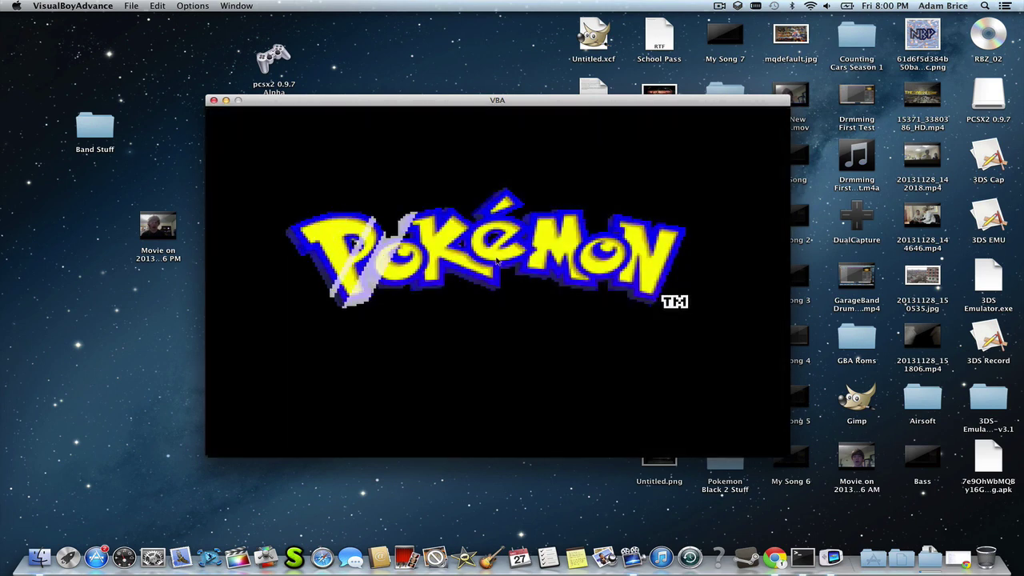
key(Return)
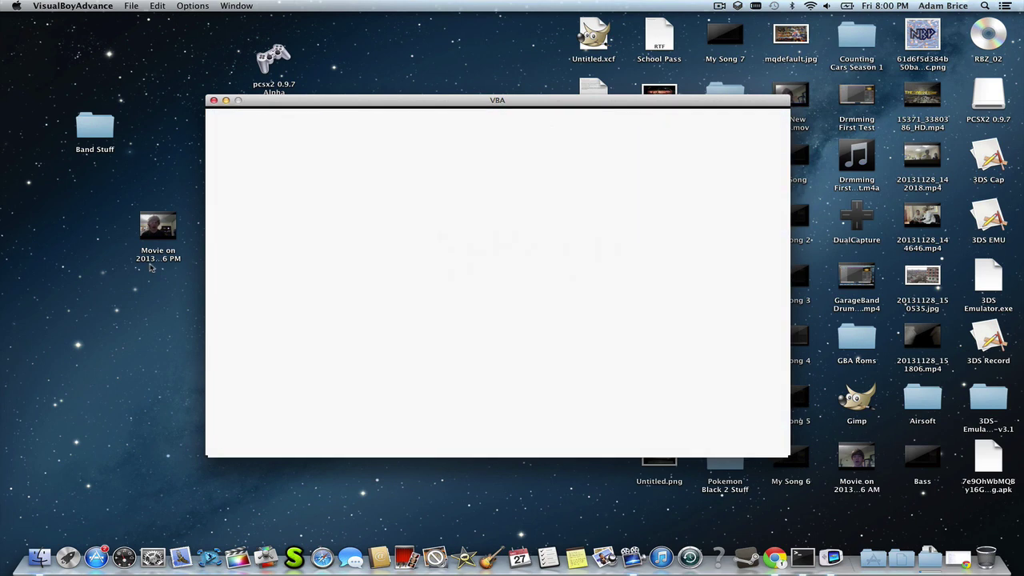
key(XF86AudioLowerVolume)
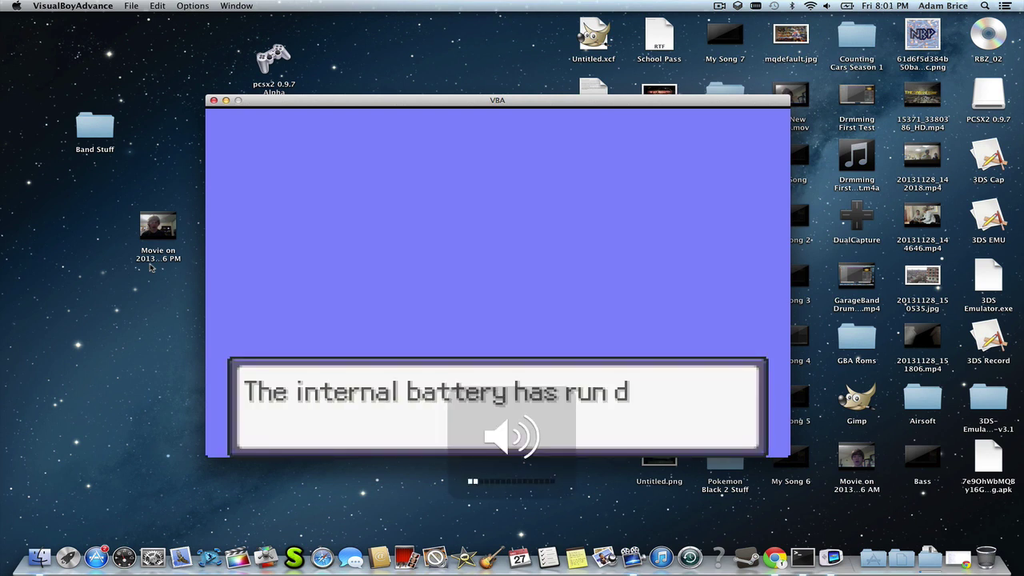
key(z)
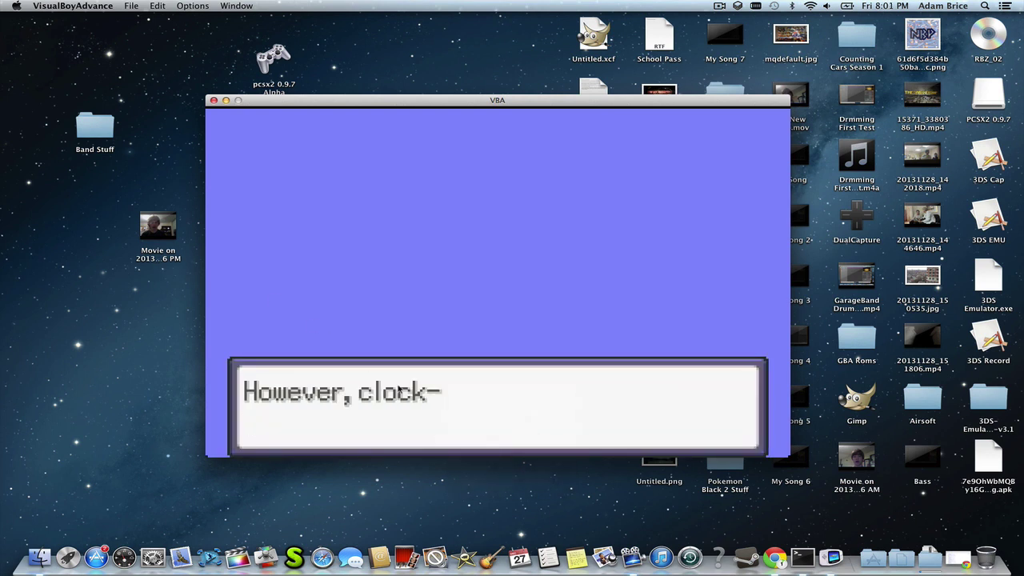
key(z)
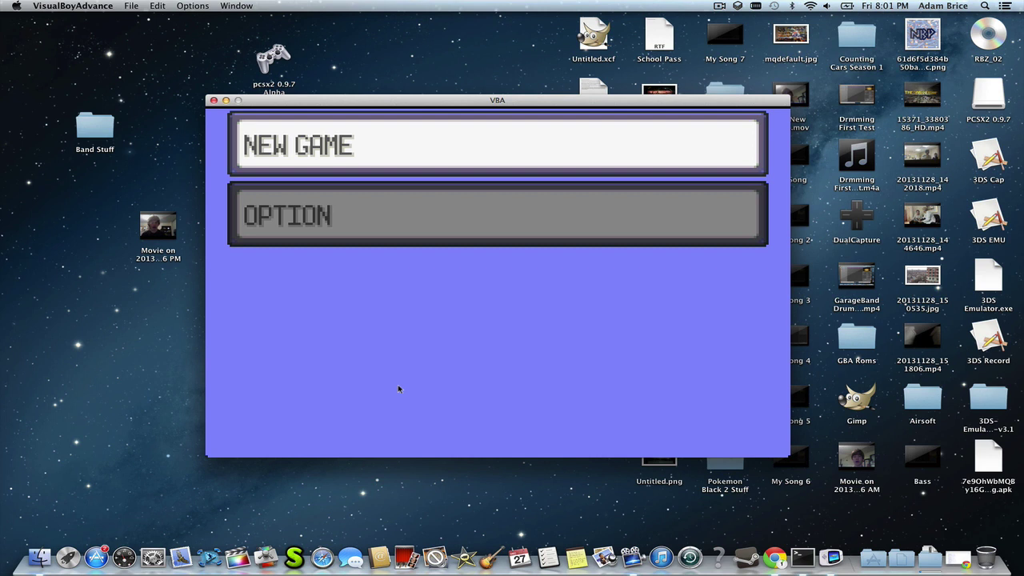
Toggle the menu cursor repeatedly between NEW GAME and OPTION.
key(Down)
key(Up)
key(Down)
key(Up)
key(Down)
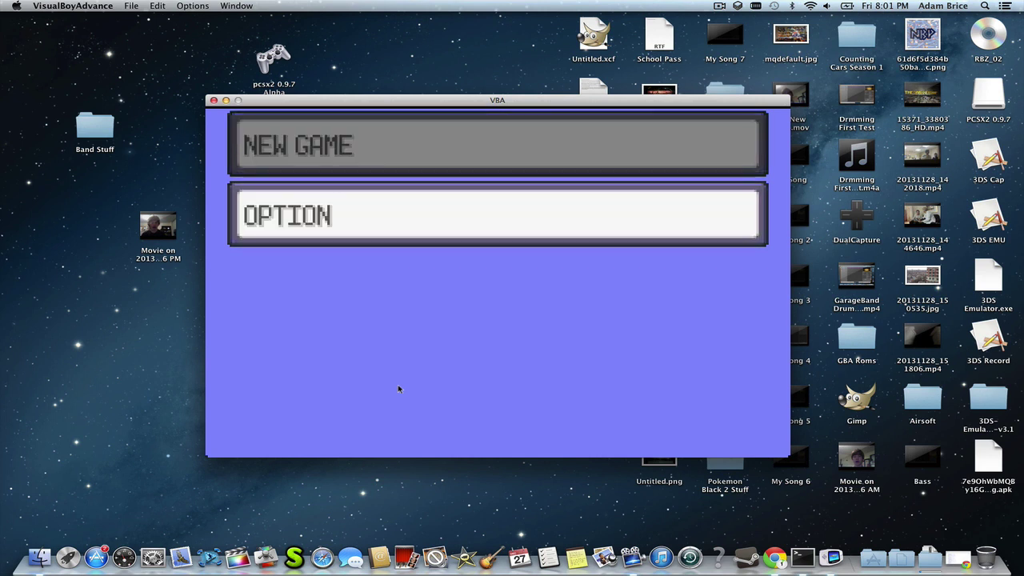
key(Up)
key(Down)
key(Up)
key(Down)
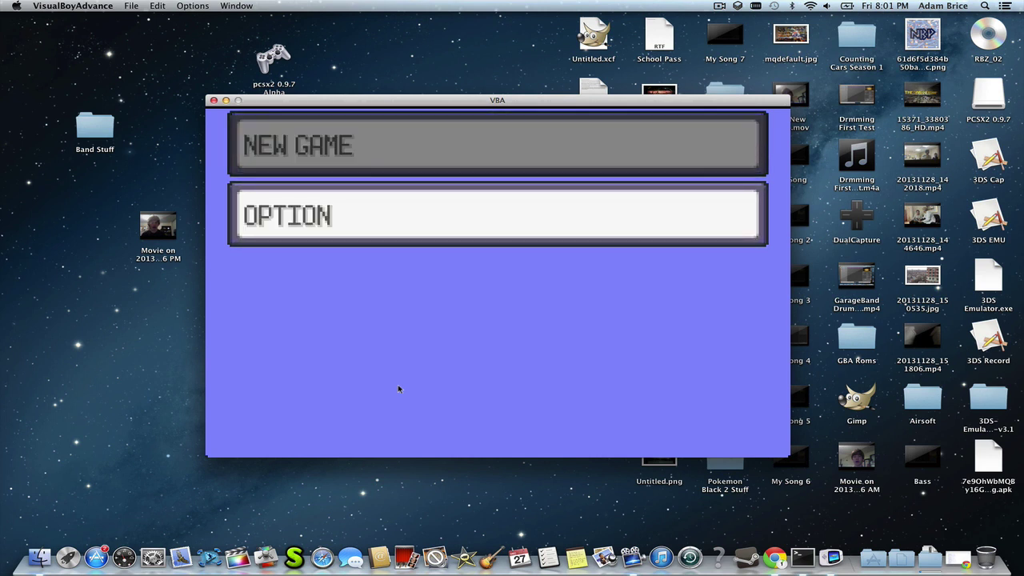
key(Up)
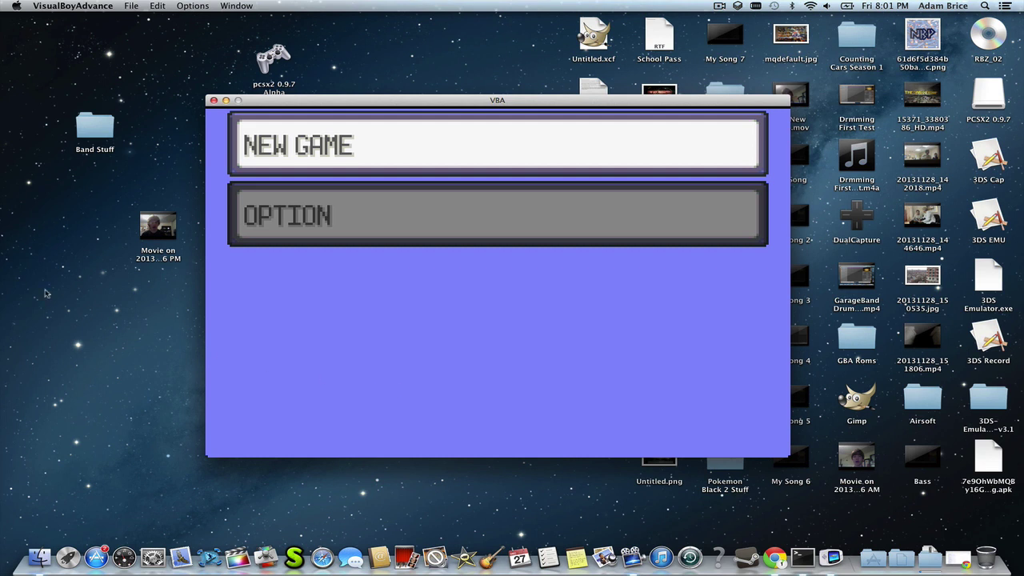
key(Down)
key(Up)
key(Down)
key(Up)
key(Down)
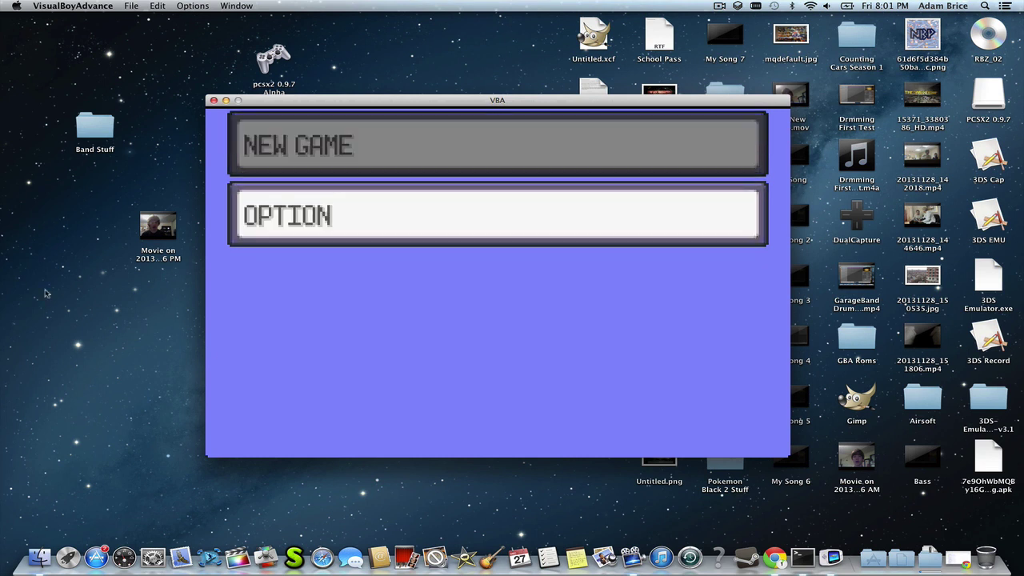
Change TEXT SPEED from MID to FAST on the OPTION screen and exit it.
key(z)
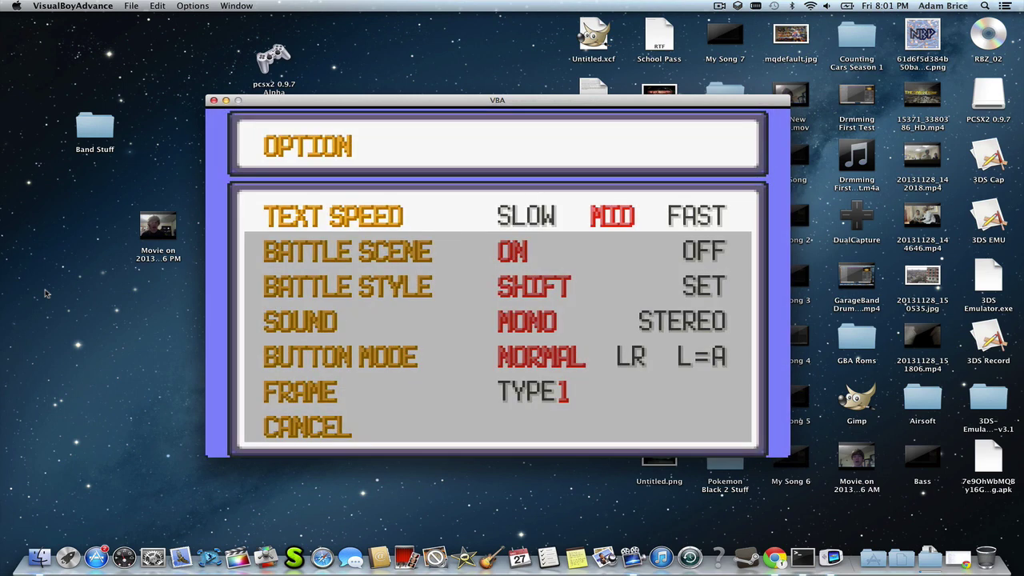
key(Right)
key(Down)
key(Down)
key(Down)
key(Down)
key(Down)
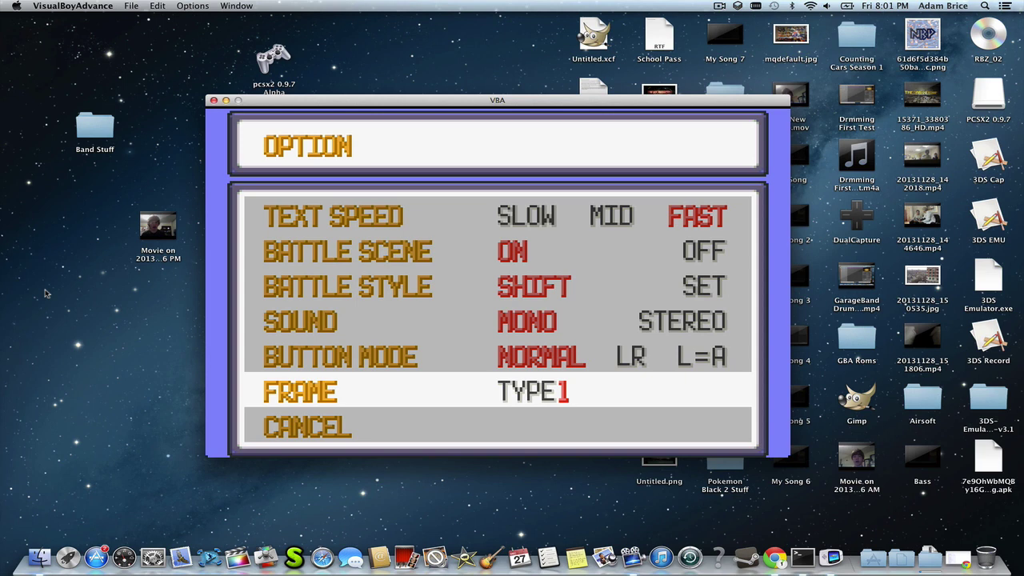
key(Up)
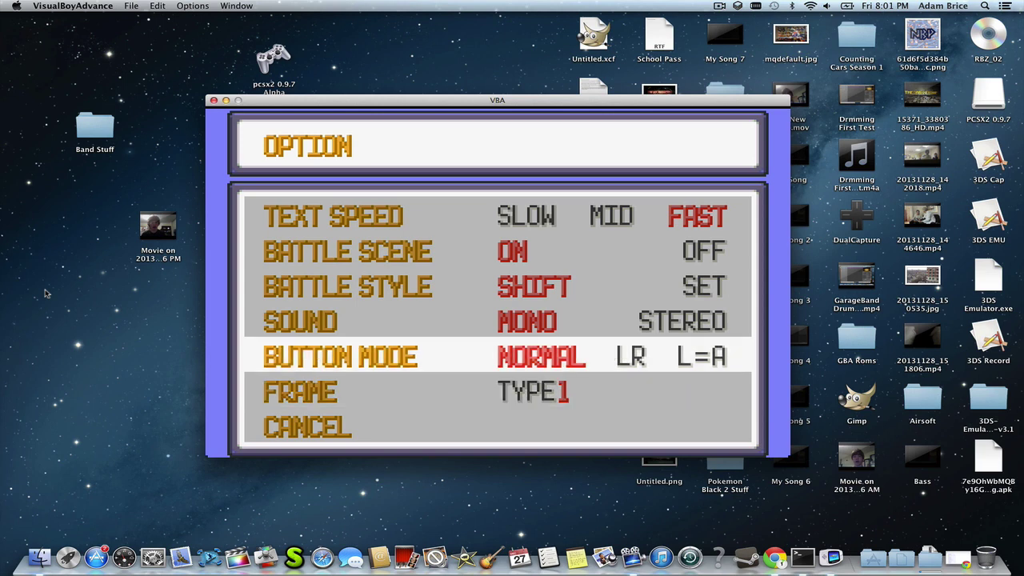
key(x)
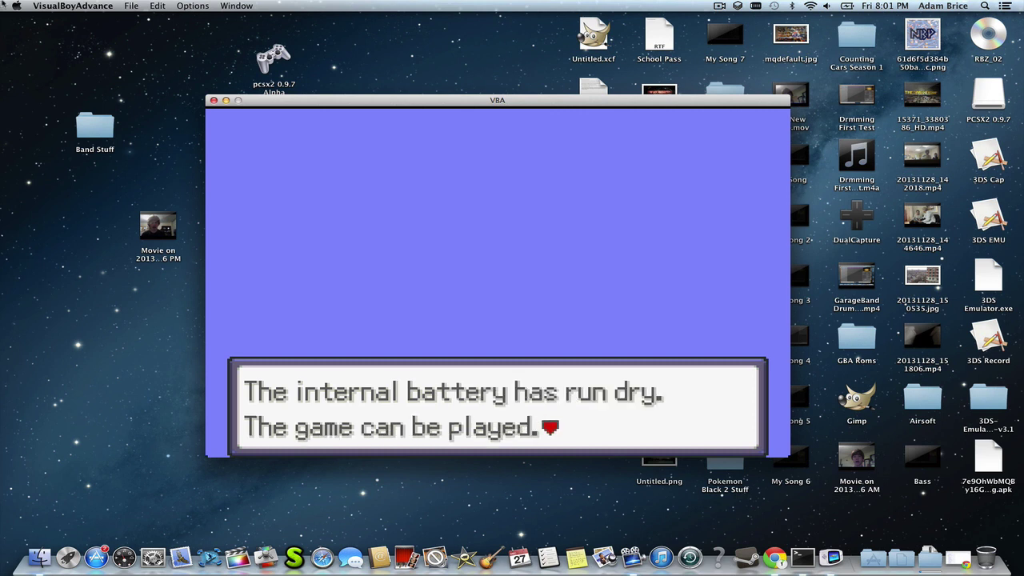
click(237, 5)
Browse the Video, Sound and Emulator preference tabs, then cancel without changes.
mouse_move(152, 5)
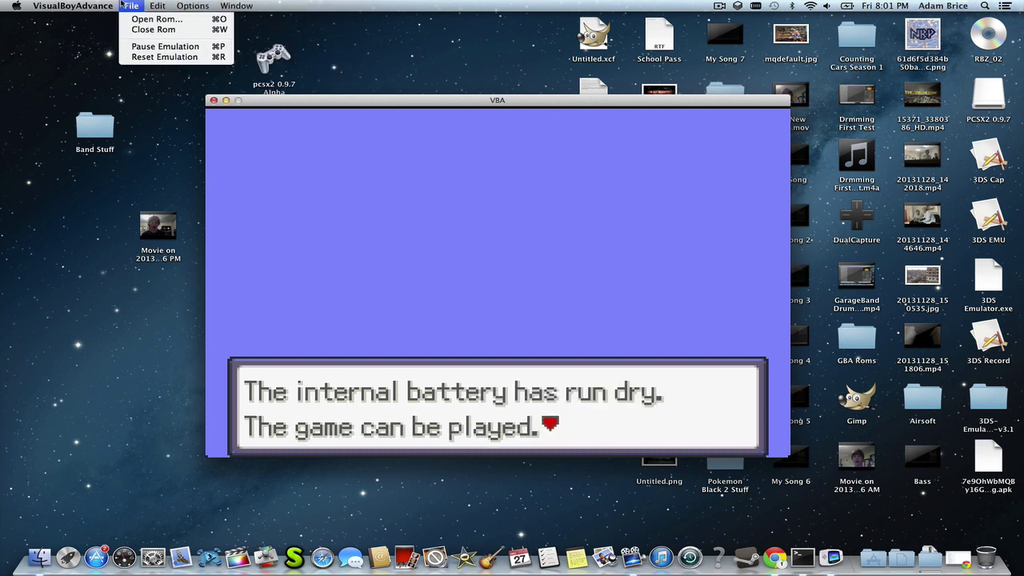
click(64, 32)
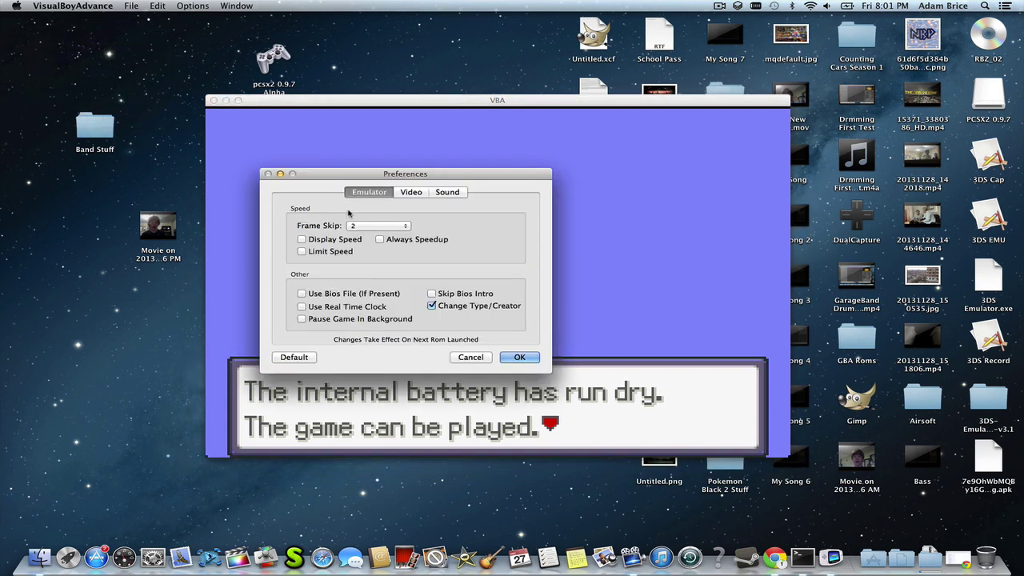
click(412, 194)
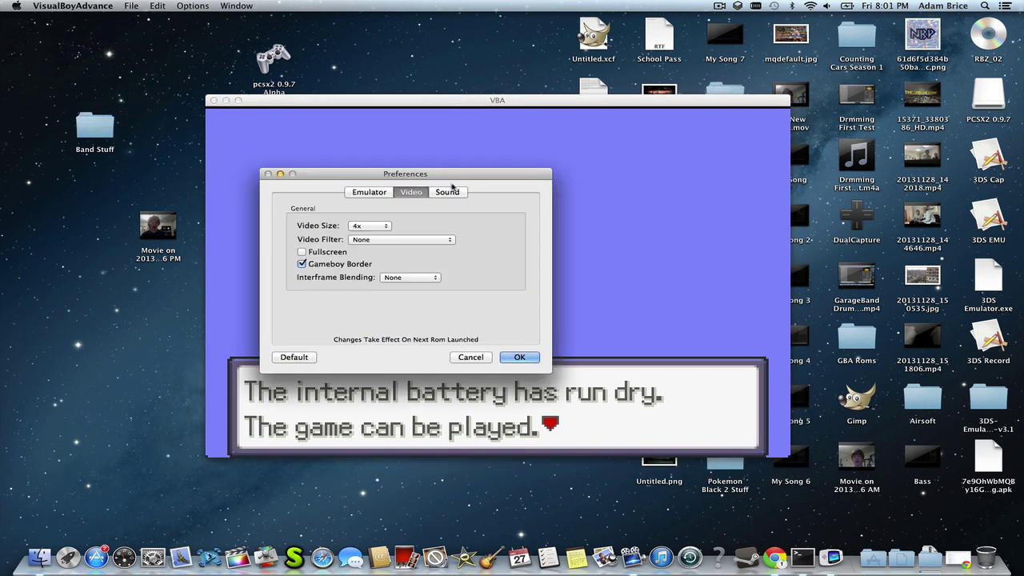
click(456, 194)
click(364, 196)
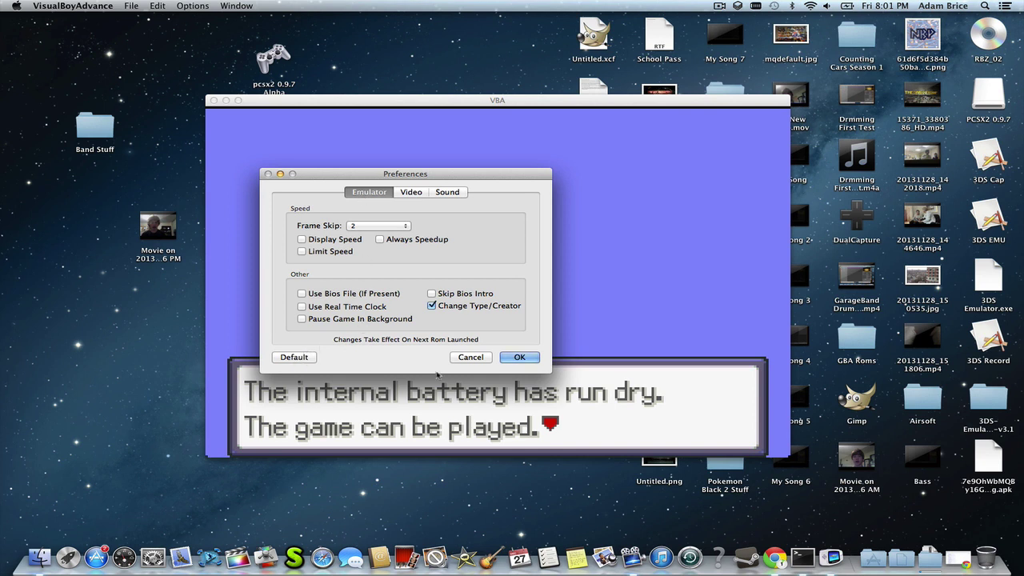
click(473, 359)
Reopen Preferences, look through the same tabs again, and cancel.
click(48, 7)
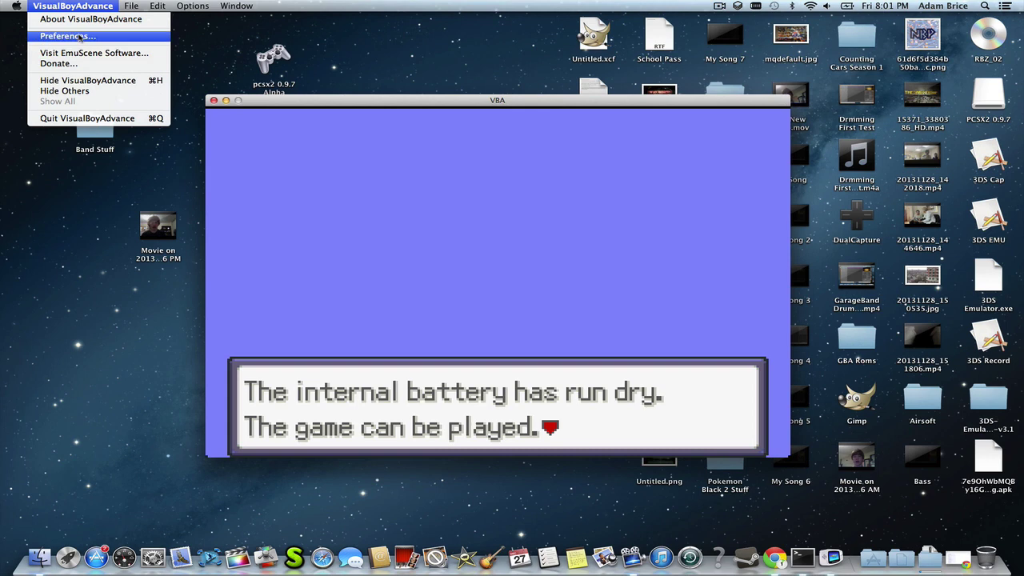
mouse_move(161, 4)
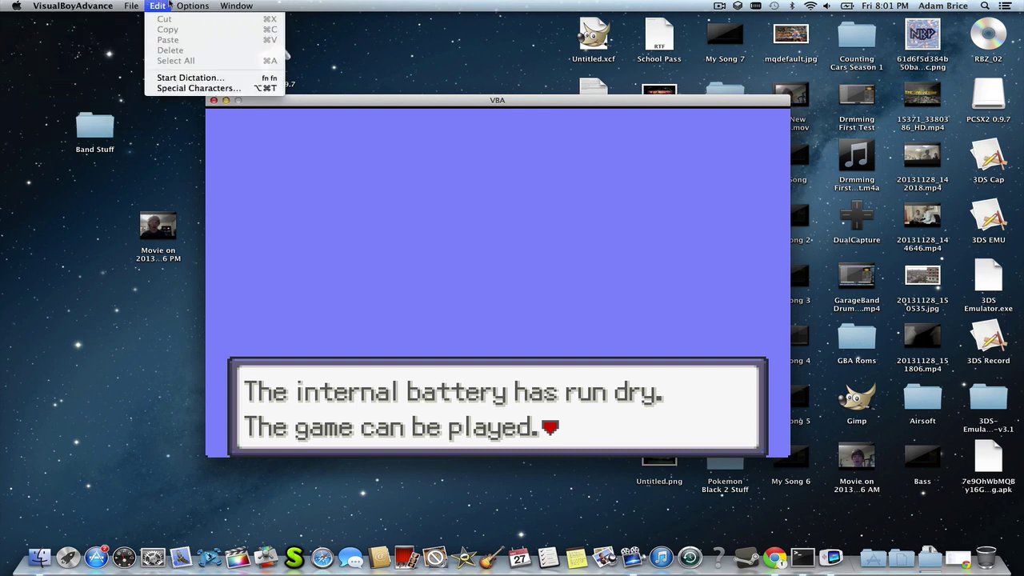
mouse_move(94, 5)
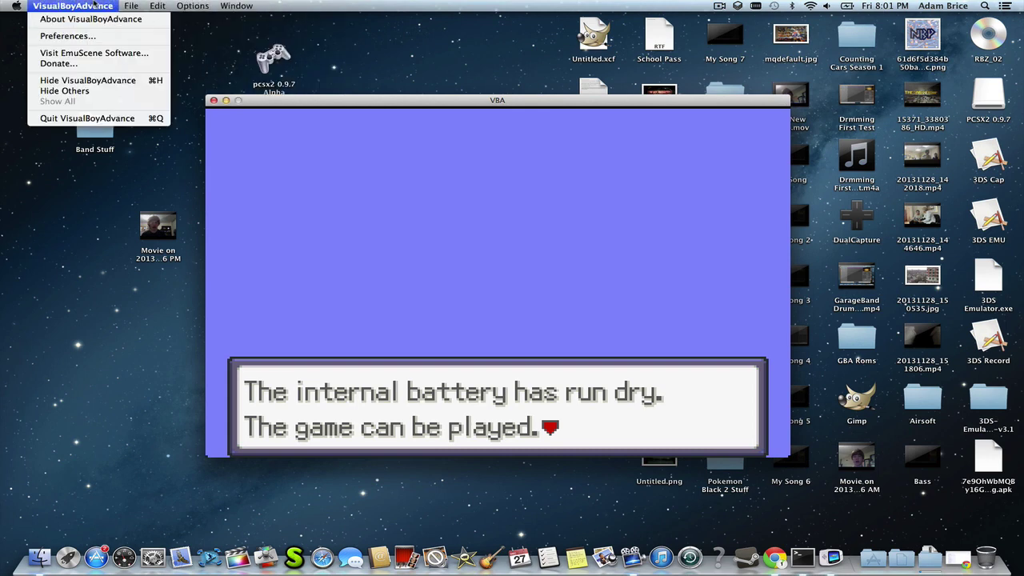
click(87, 37)
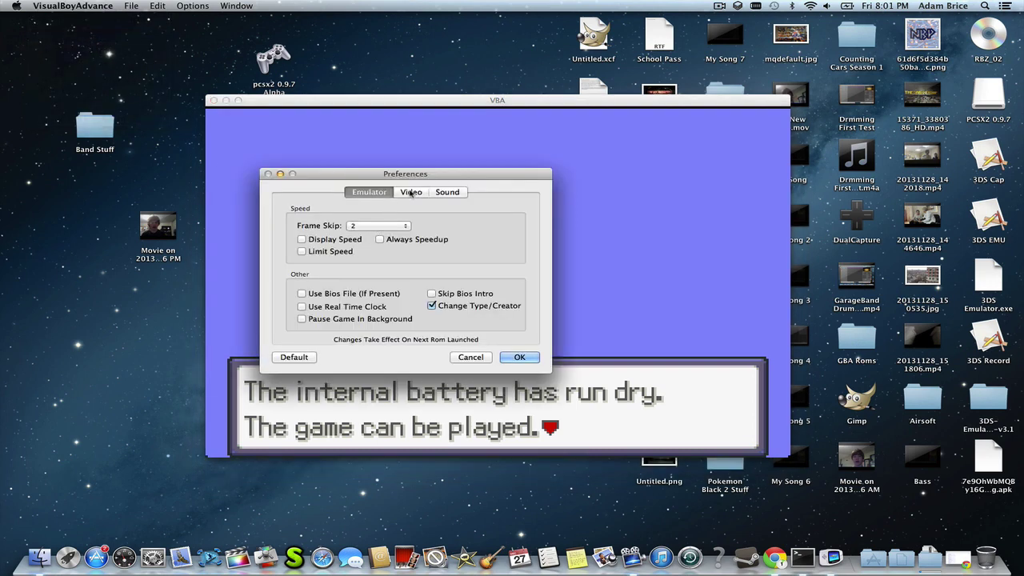
click(411, 193)
click(442, 193)
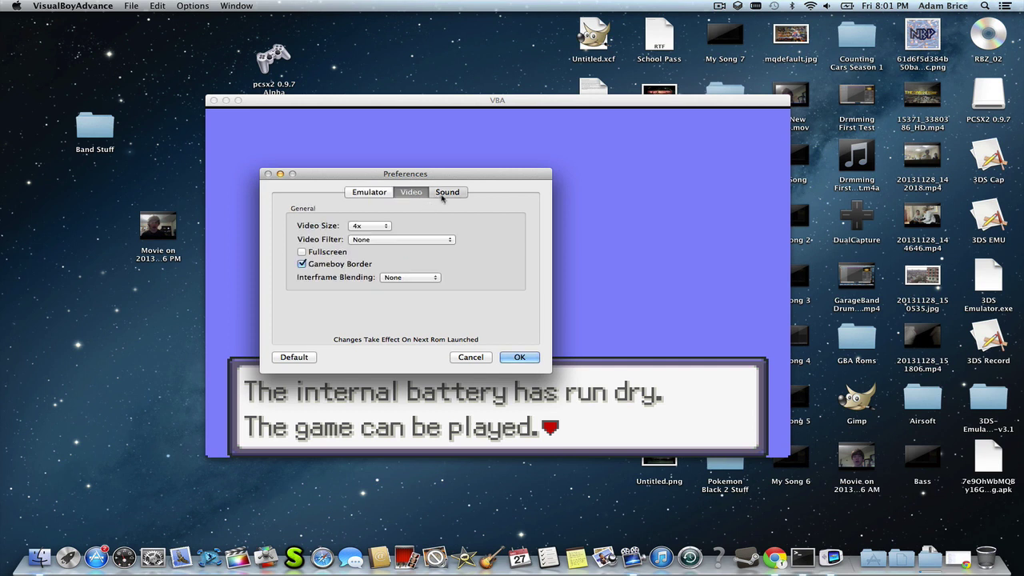
click(370, 192)
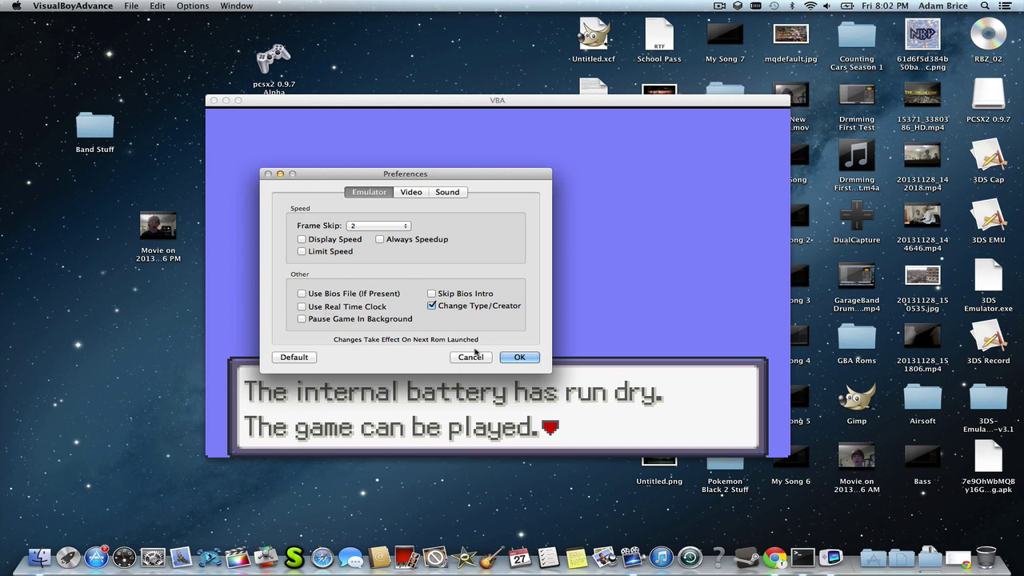
click(472, 357)
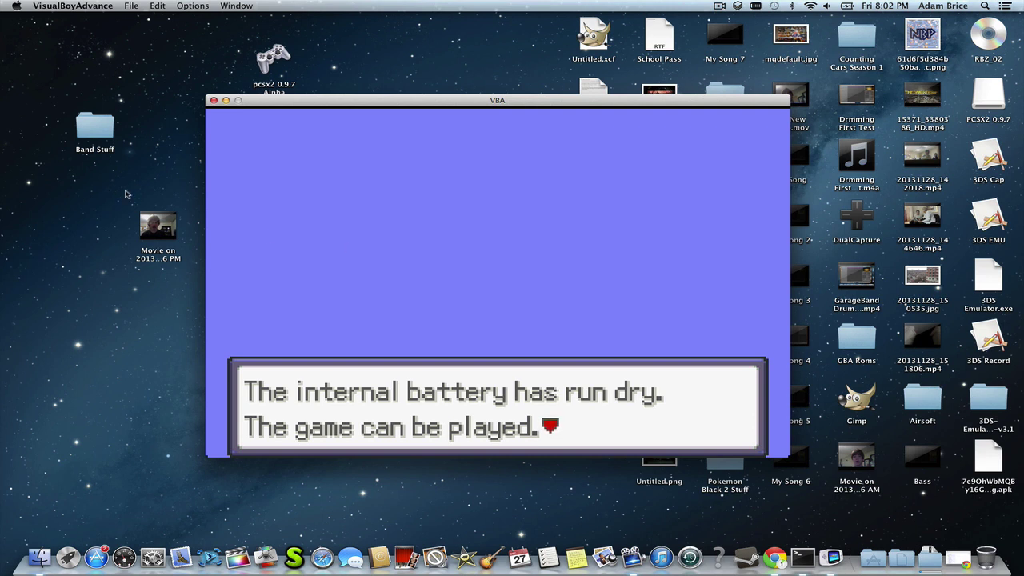
Clear the battery message, return through the title screen, and choose NEW GAME.
key(z)
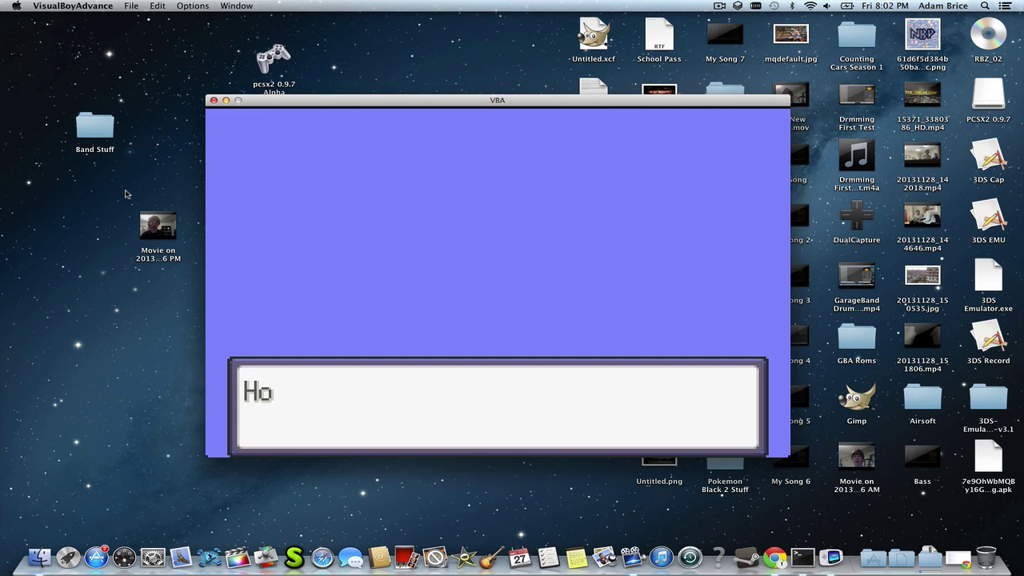
key(z)
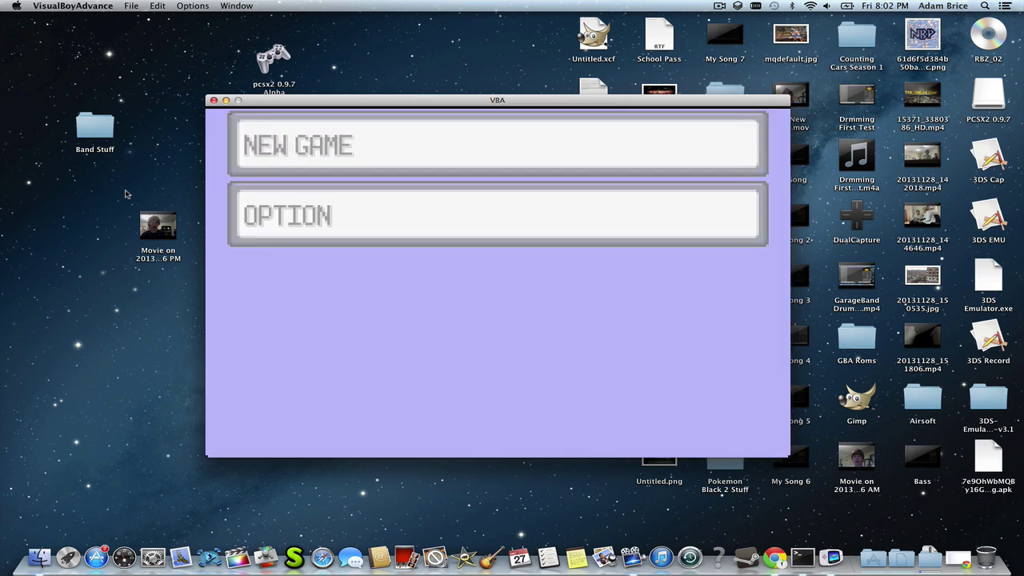
key(x)
key(z)
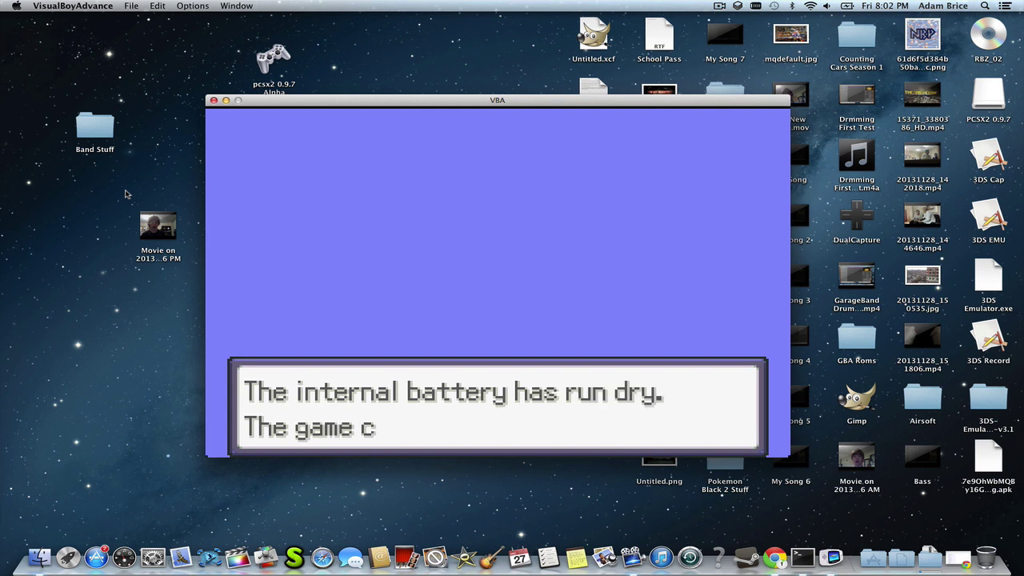
key(z)
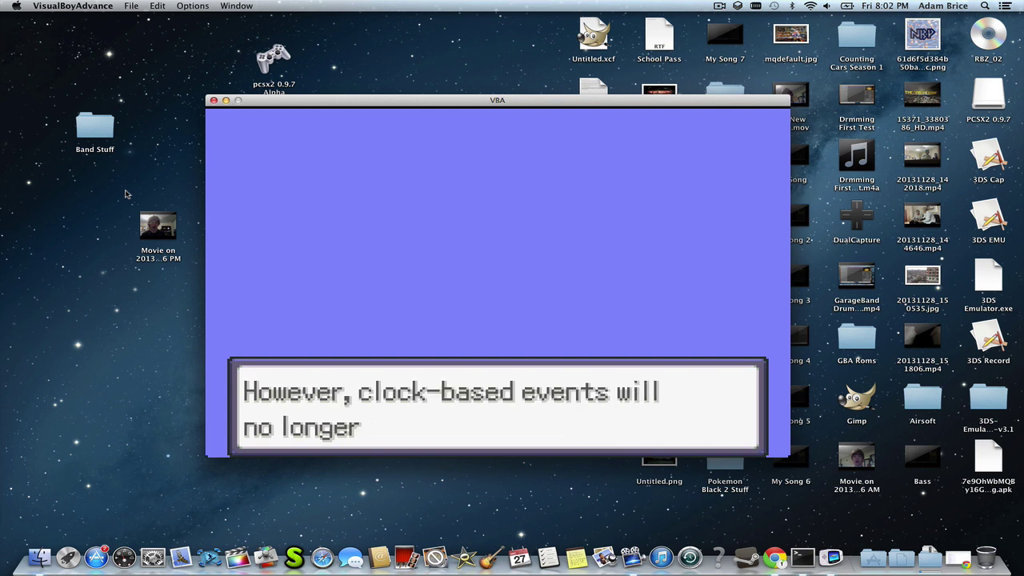
key(z)
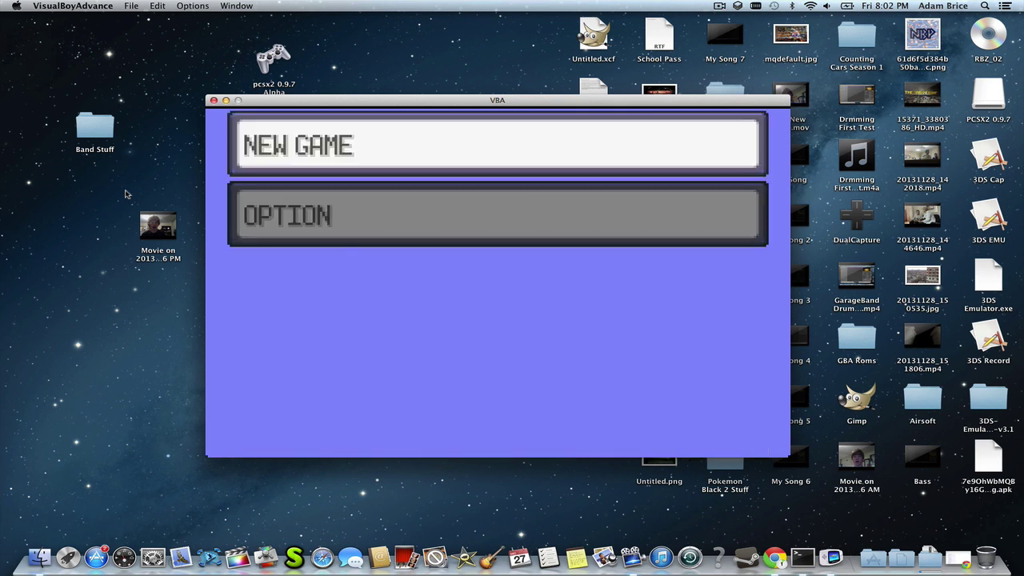
key(z)
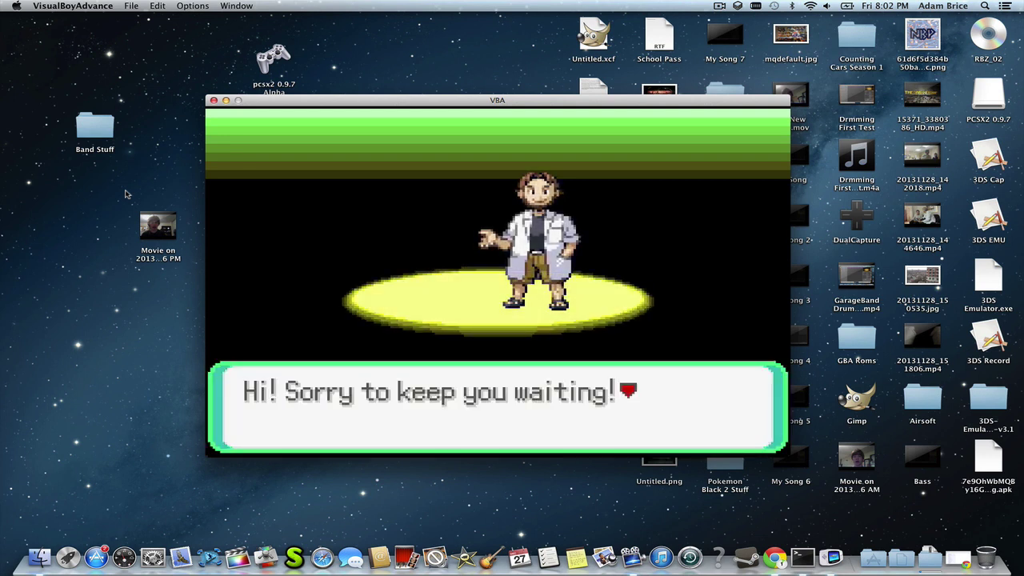
Advance the professor's greeting and POKéMON explanation until the naming screen appears.
key(z)
key(z)
key(z)
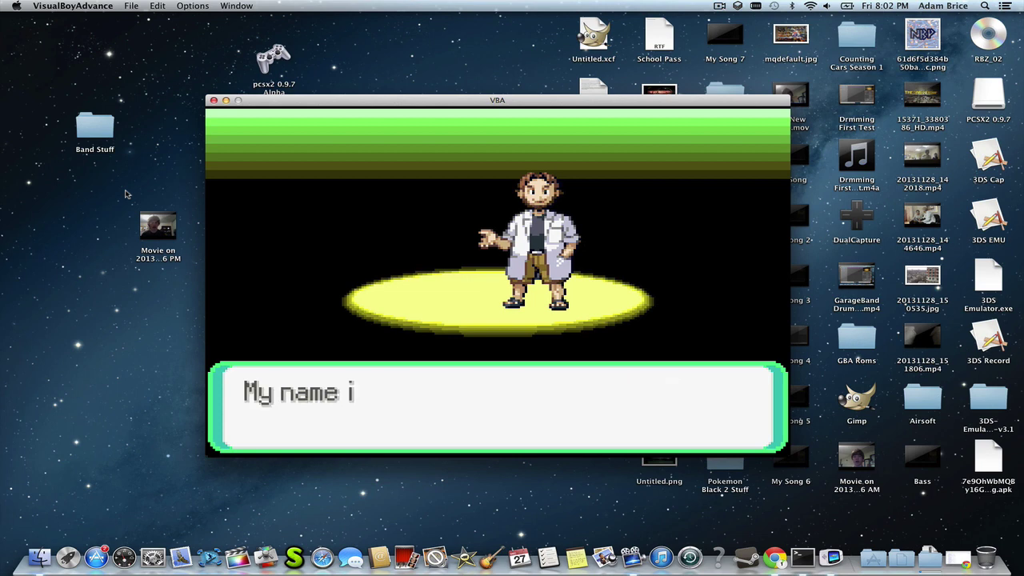
key(z)
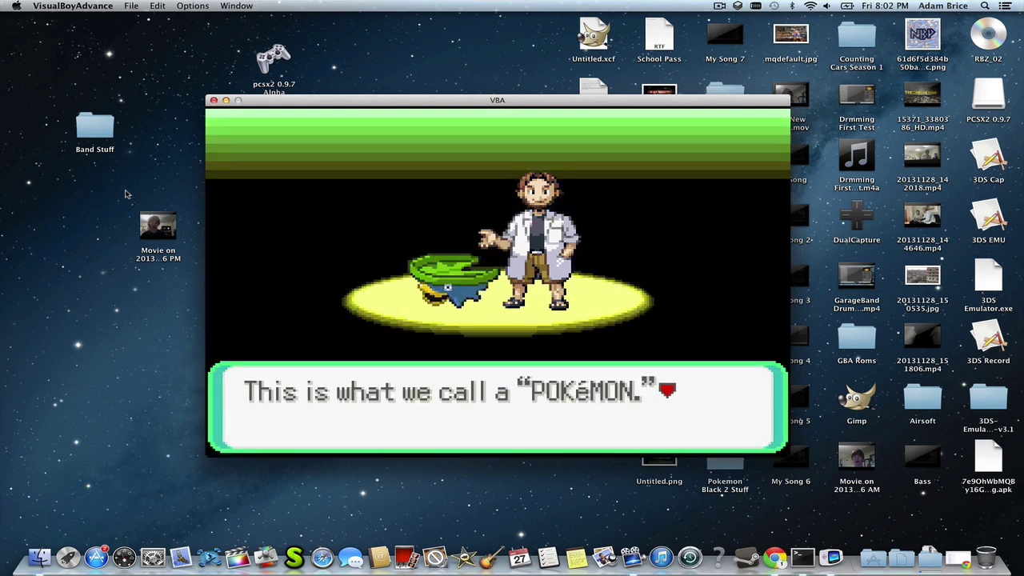
key(z)
key(z)
key(z)
key(z)
key(z)
key(z)
key(z)
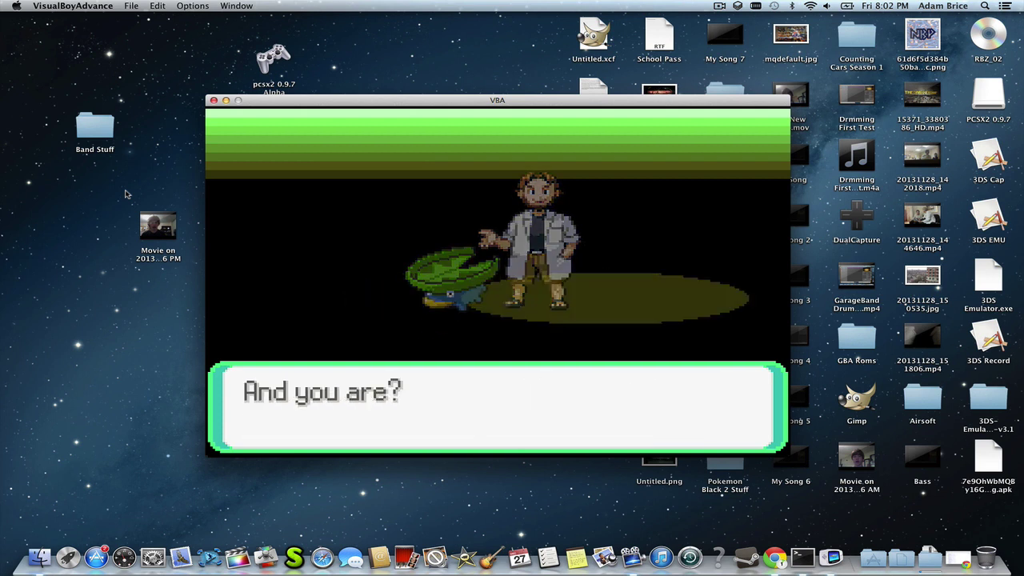
key(z)
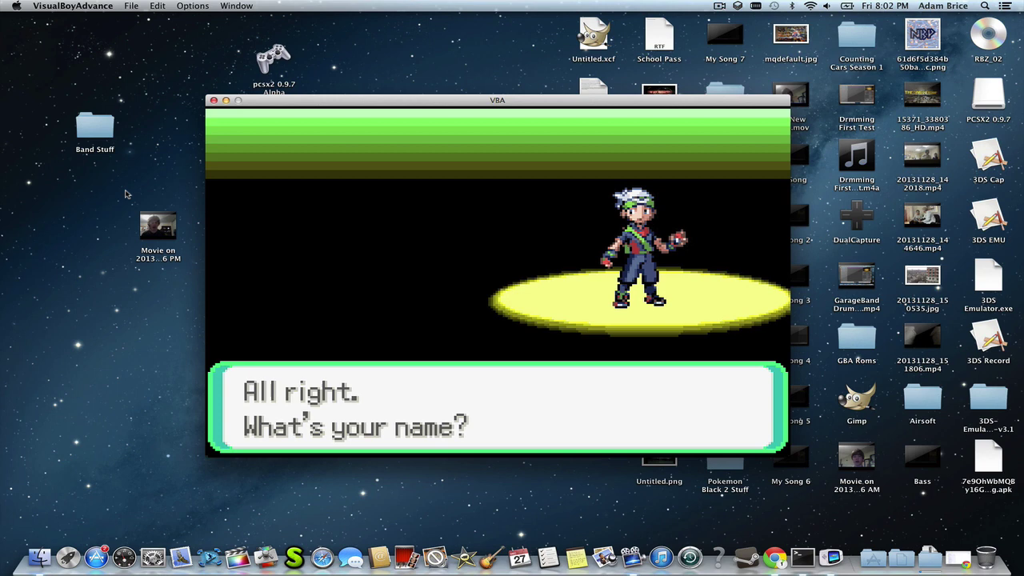
key(z)
key(z)
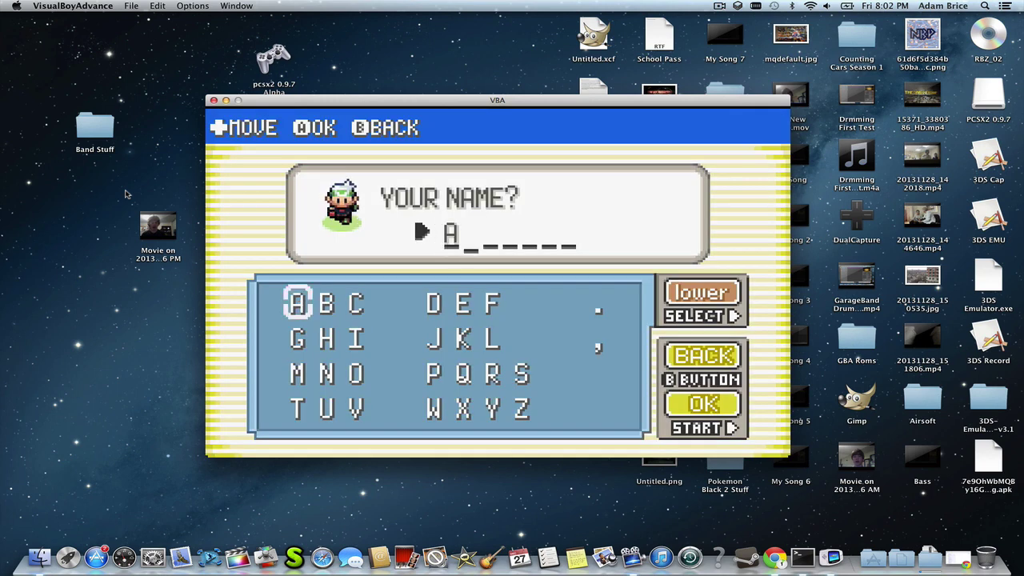
Enter the player's name using the lowercase letter grid and confirm it.
key(Return)
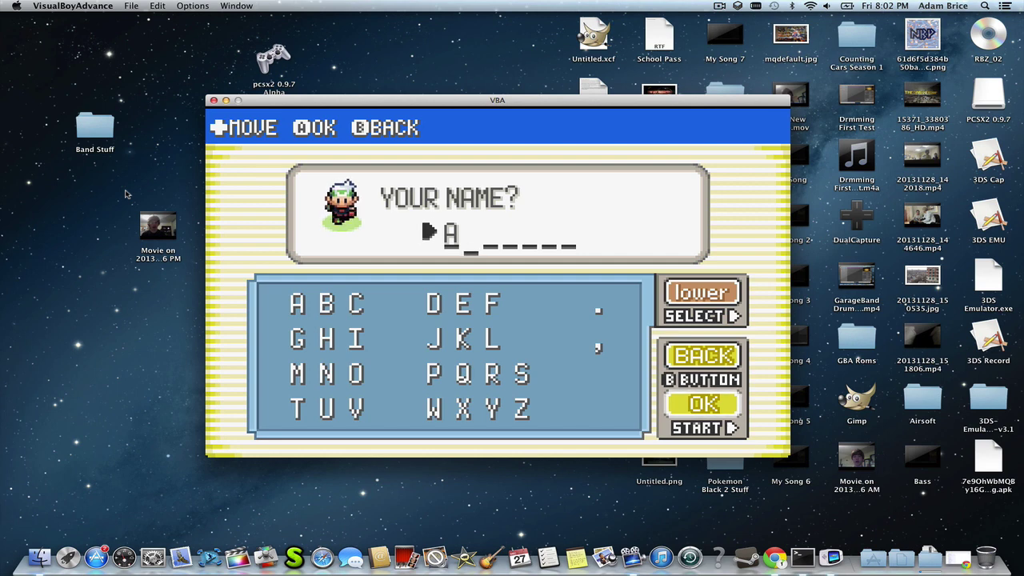
key(Up)
key(BackSpace)
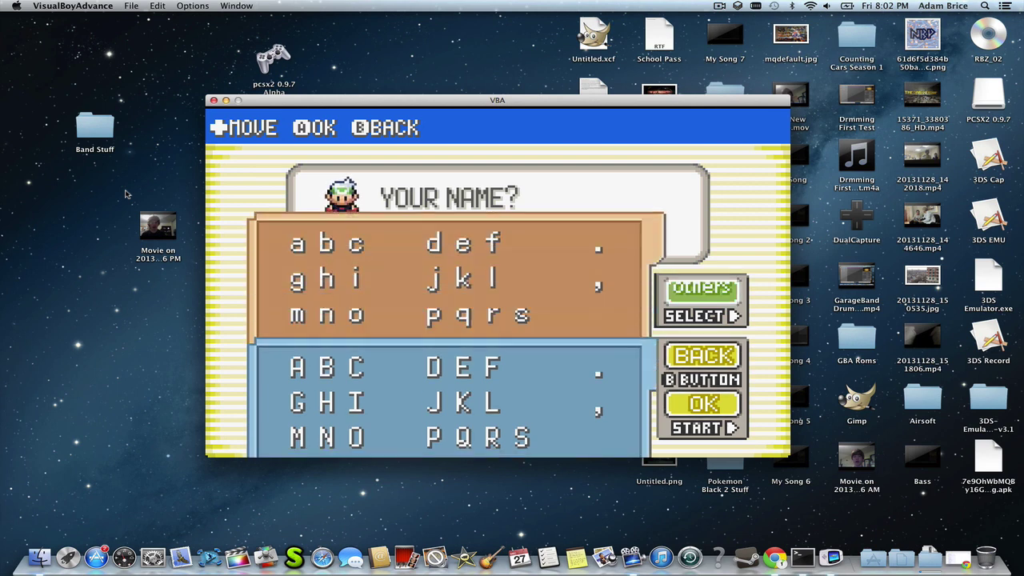
key(Left)
key(Left)
key(Left)
key(Left)
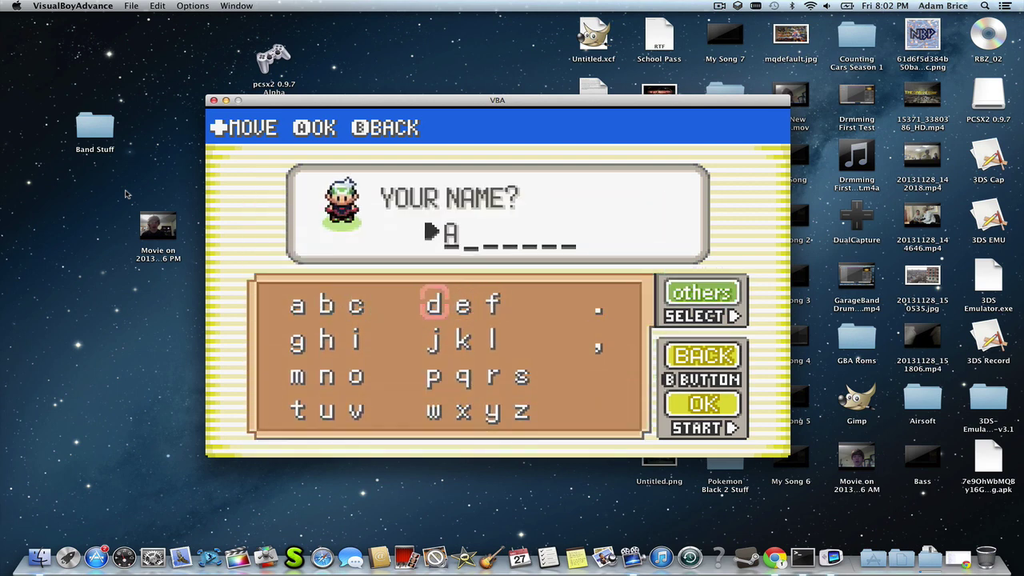
key(z)
key(Left)
key(Left)
key(Left)
key(z)
key(Down)
key(Down)
key(z)
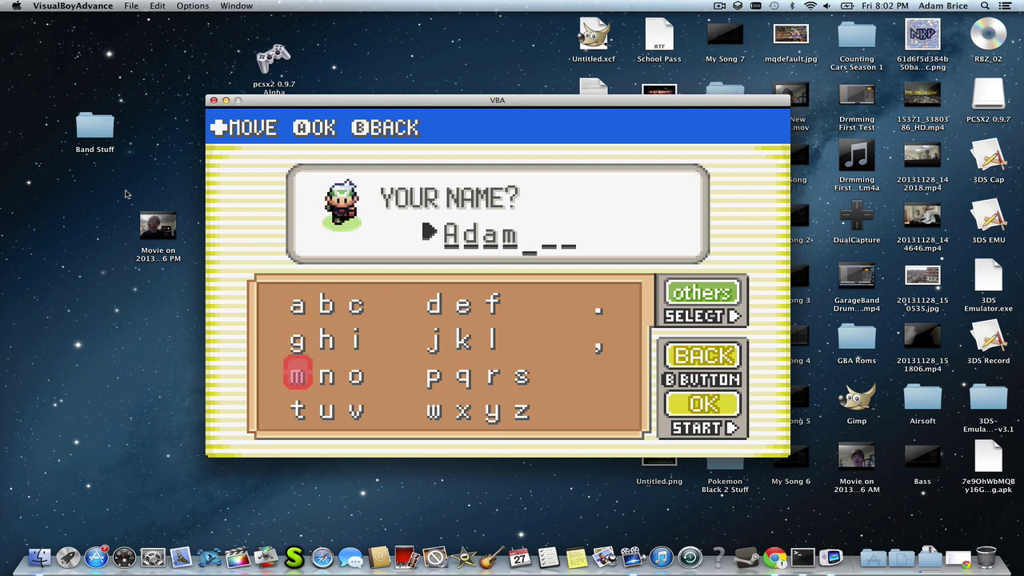
key(Right)
key(Right)
key(Right)
key(Right)
key(Right)
key(Down)
key(Right)
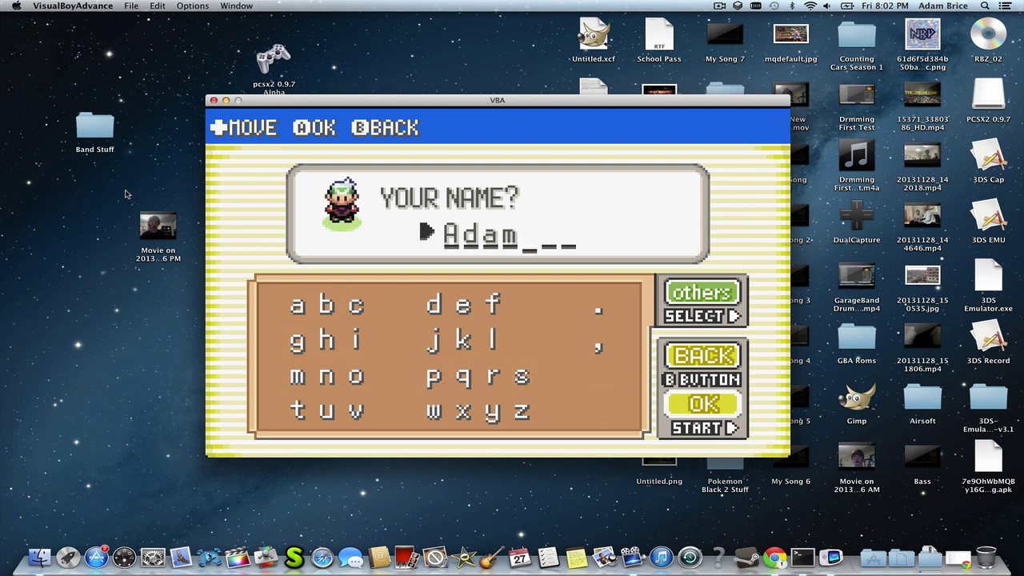
key(z)
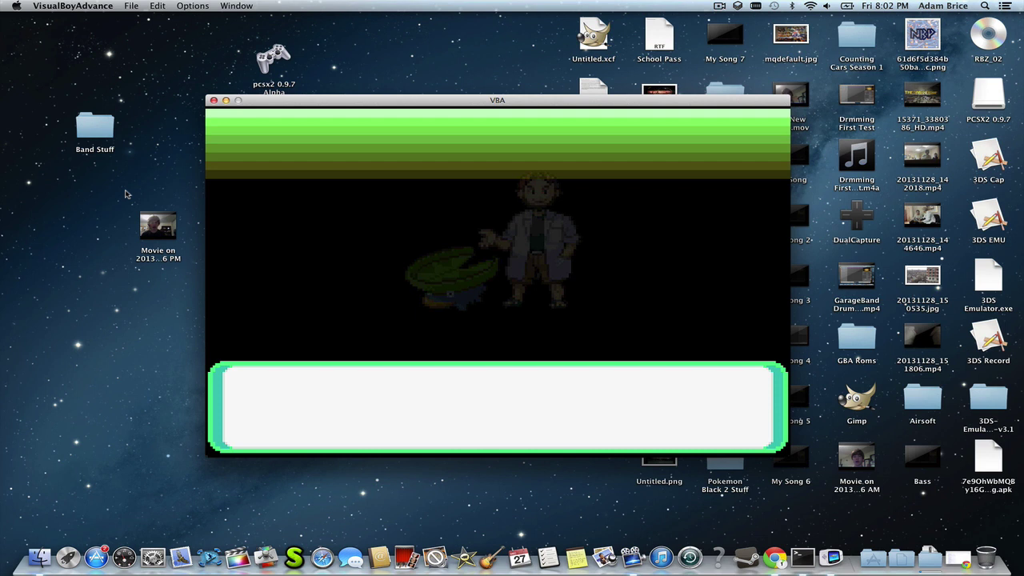
Advance through the professor's closing dialogue and the text inside the moving truck.
key(z)
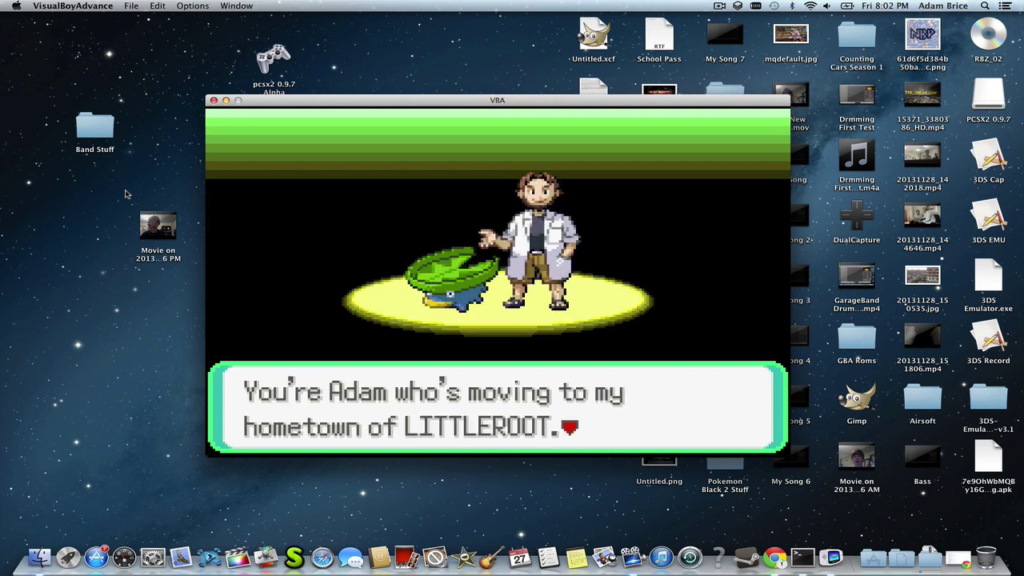
key(z)
key(z)
key(z)
key(z)
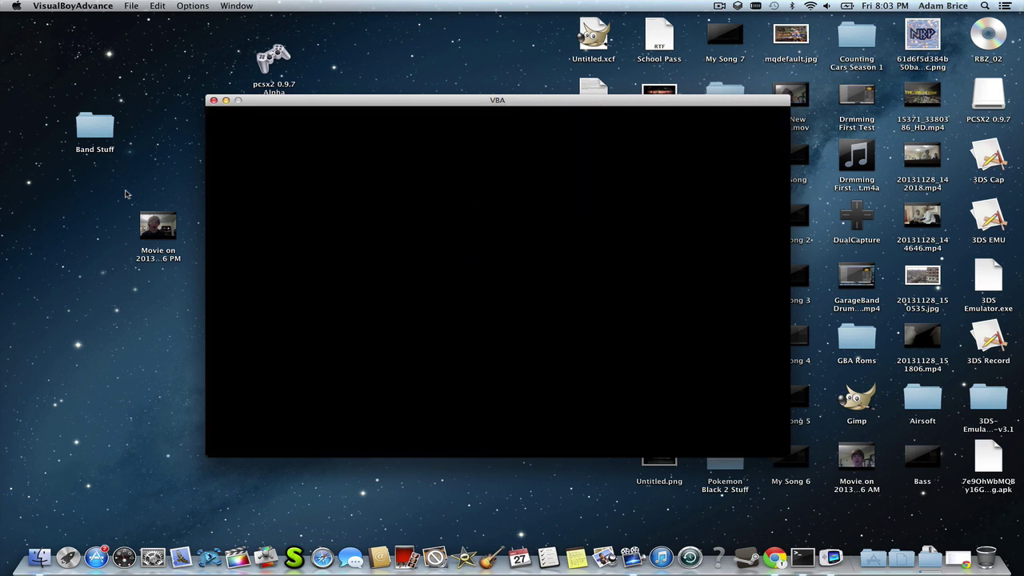
key(z)
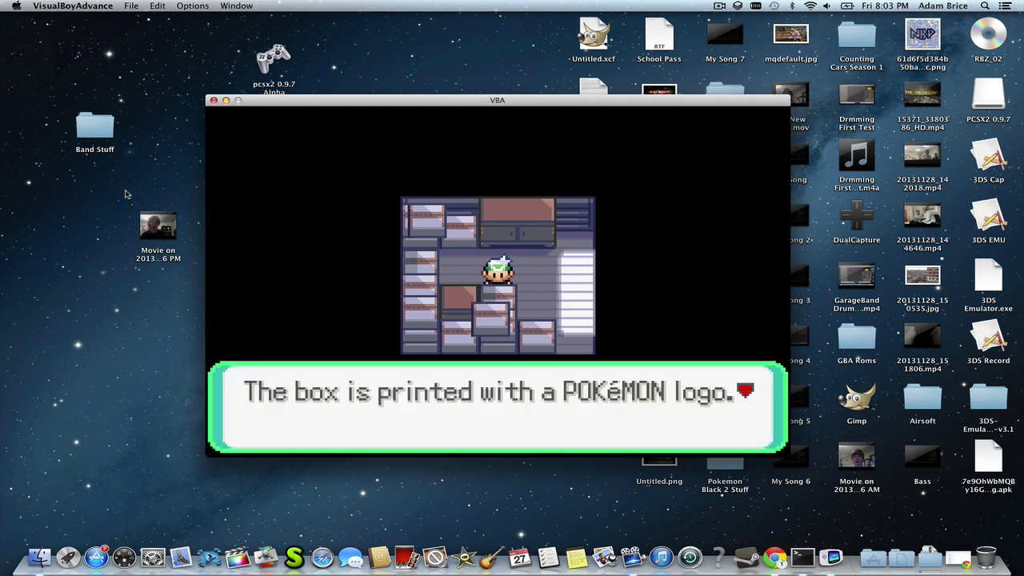
Get through Mom's greeting and clock reminder in Littleroot, then walk upstairs to the bedroom.
key(z)
key(Right)
key(z)
key(z)
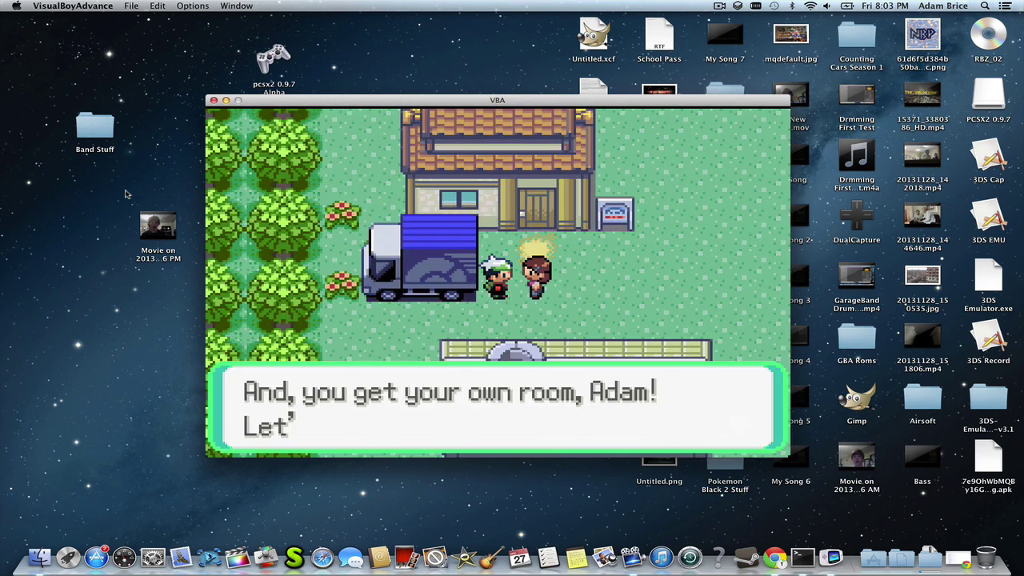
key(z)
key(z)
key(z)
key(z)
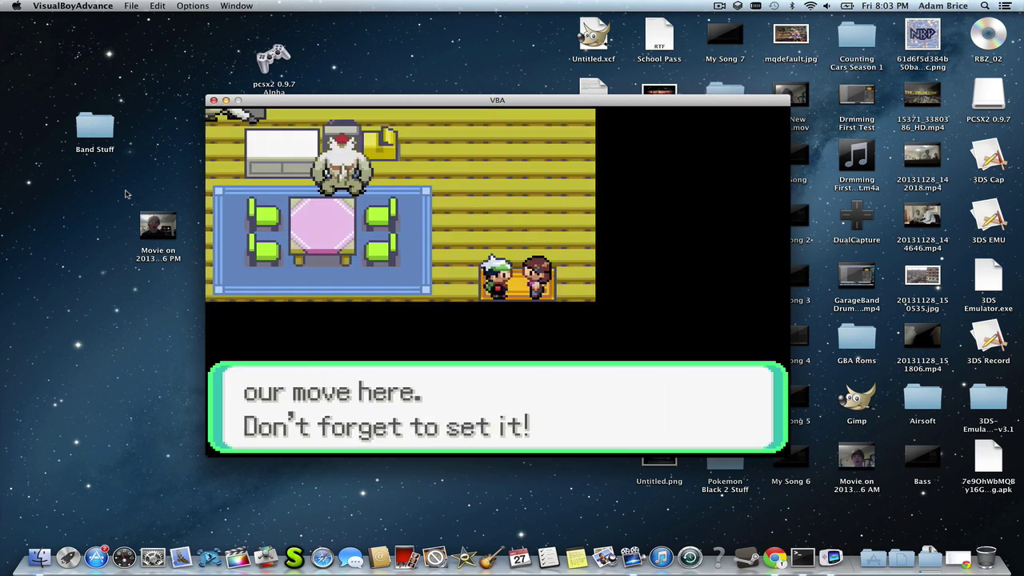
key(z)
key(z)
key(z)
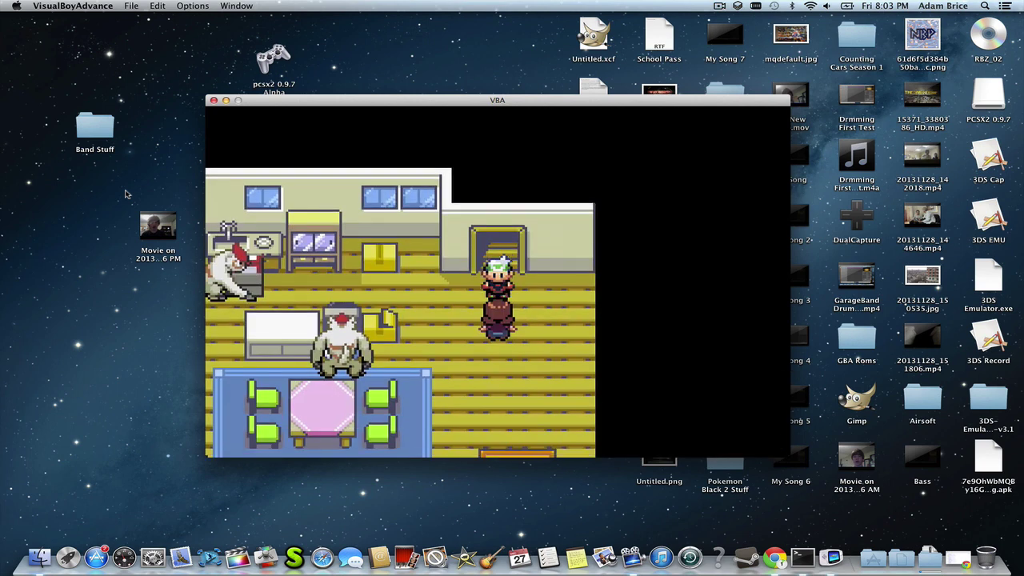
key(Down)
key(z)
key(z)
key(Up)
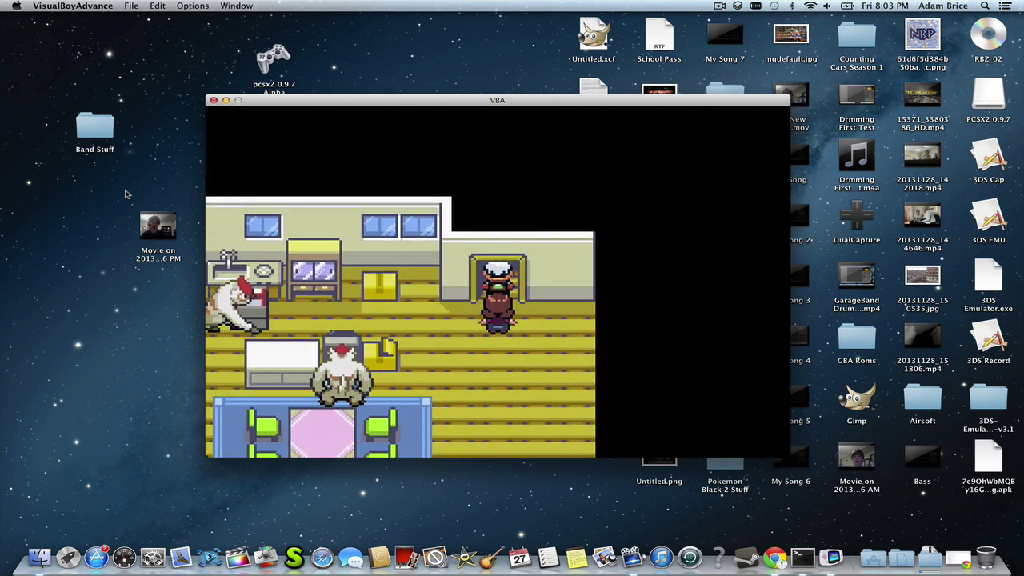
Close the VisualBoyAdvance and GBA Roms windows and return to Chrome's downloads page.
click(214, 100)
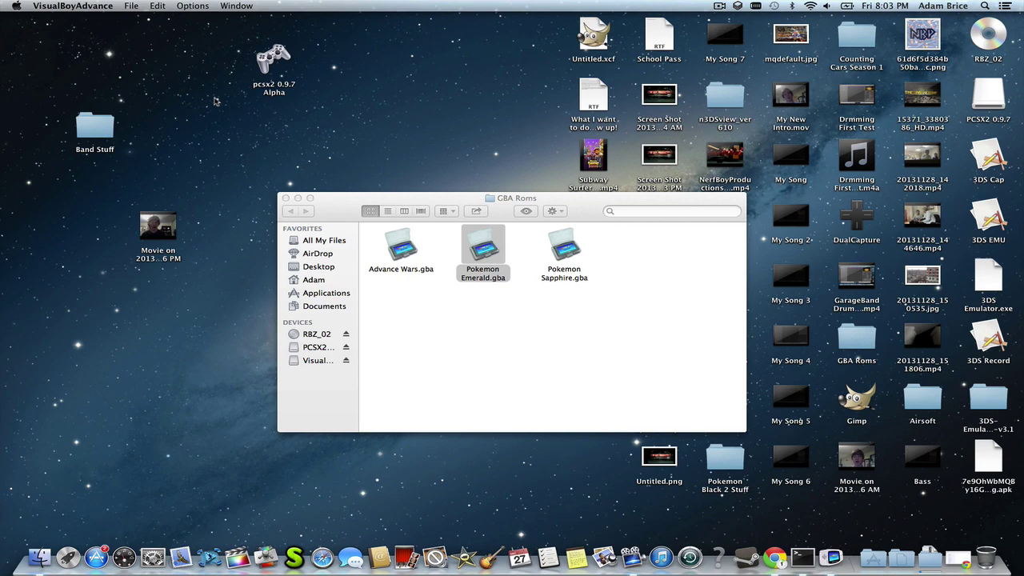
click(285, 198)
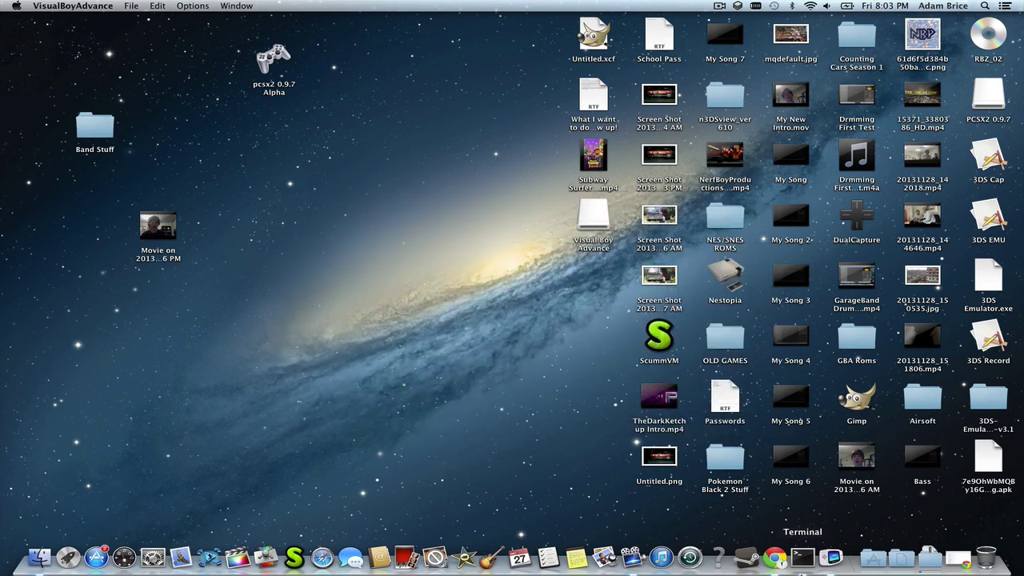
click(784, 563)
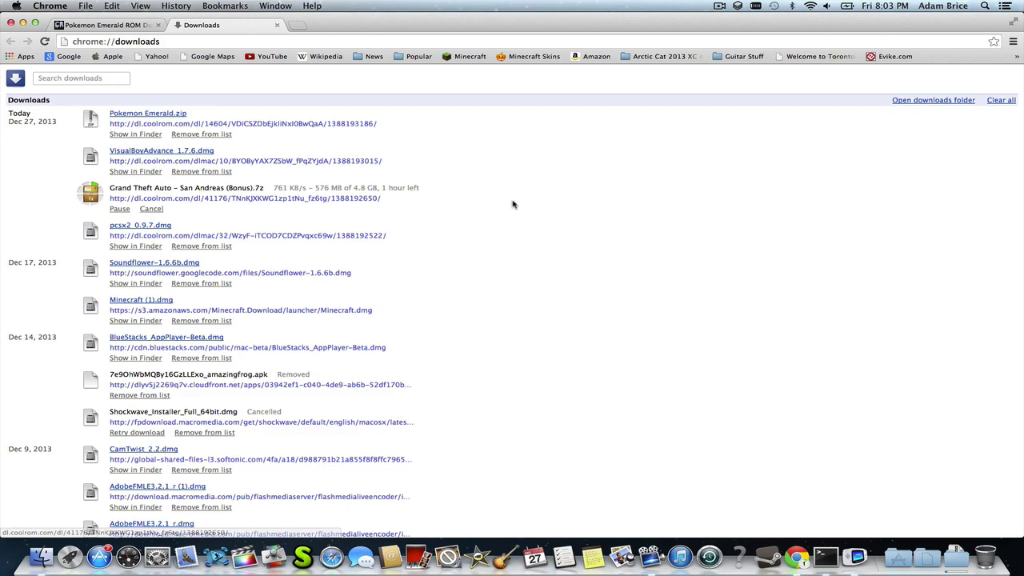
Switch to the Pokemon Emerald ROM tab and scroll through the CoolROM page.
click(104, 26)
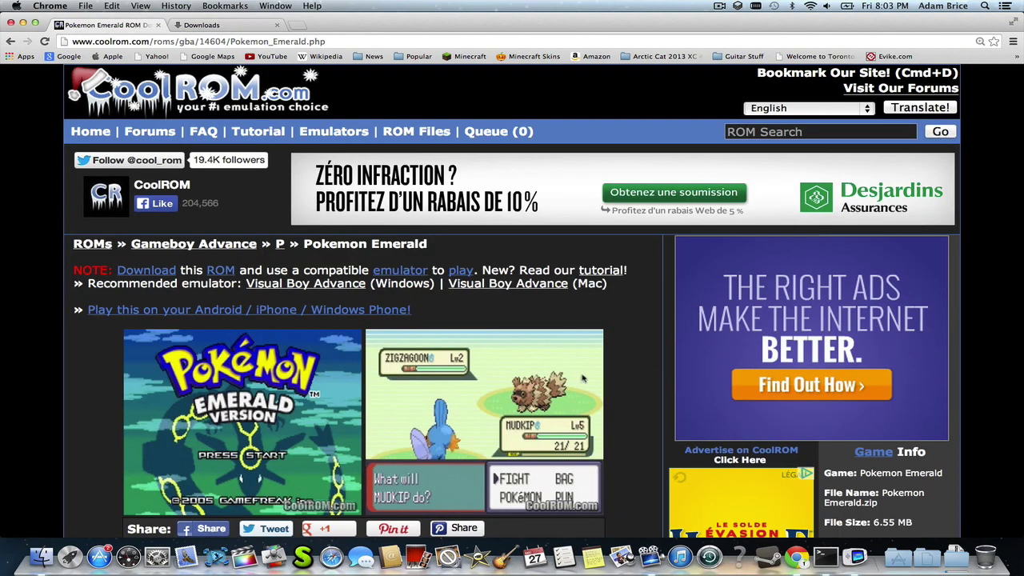
scroll(582, 378, down, 15)
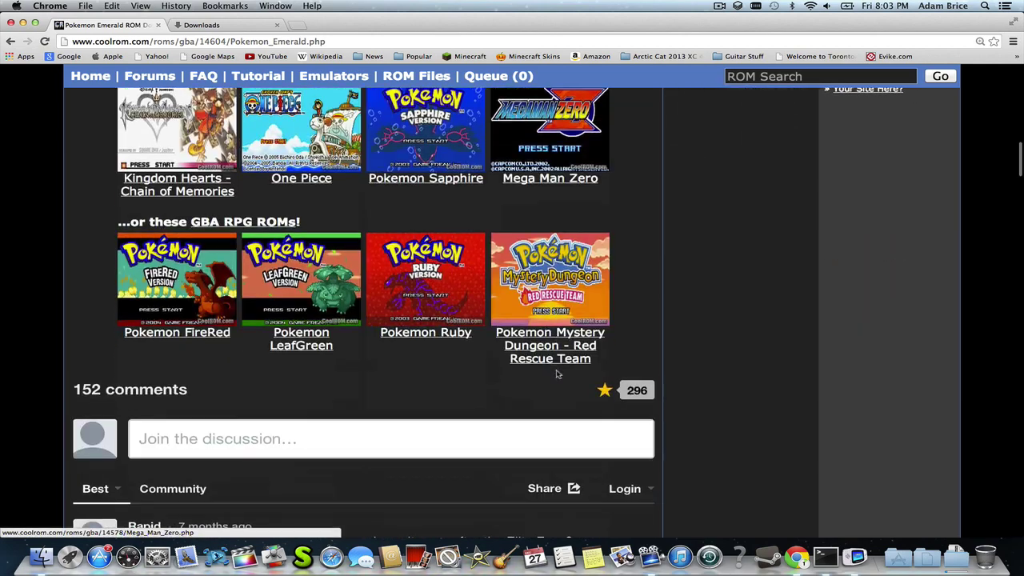
scroll(558, 373, up, 15)
Minimize Chrome to reveal the desktop and bring up the screen recorder's options.
mouse_move(352, 132)
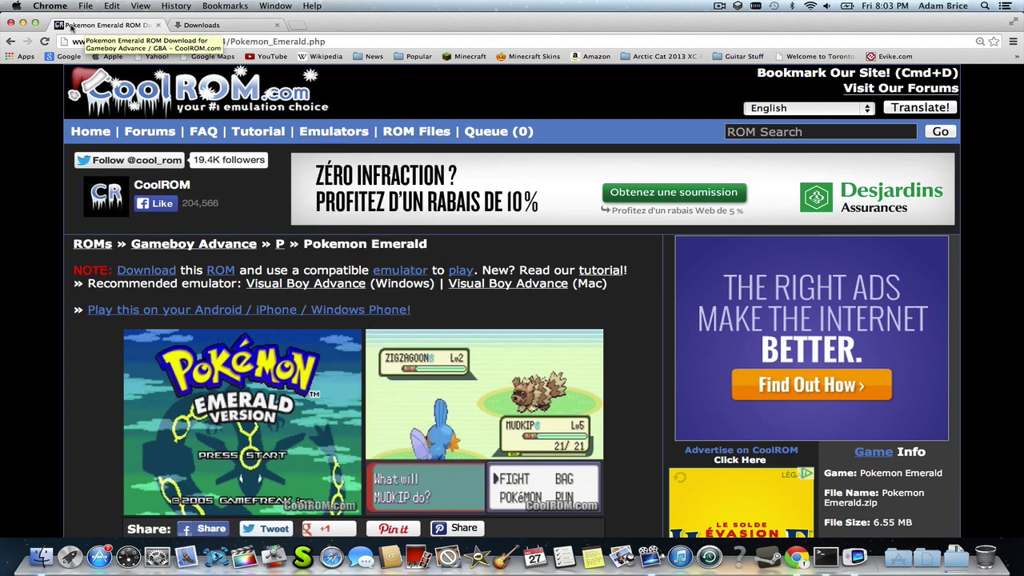
click(22, 24)
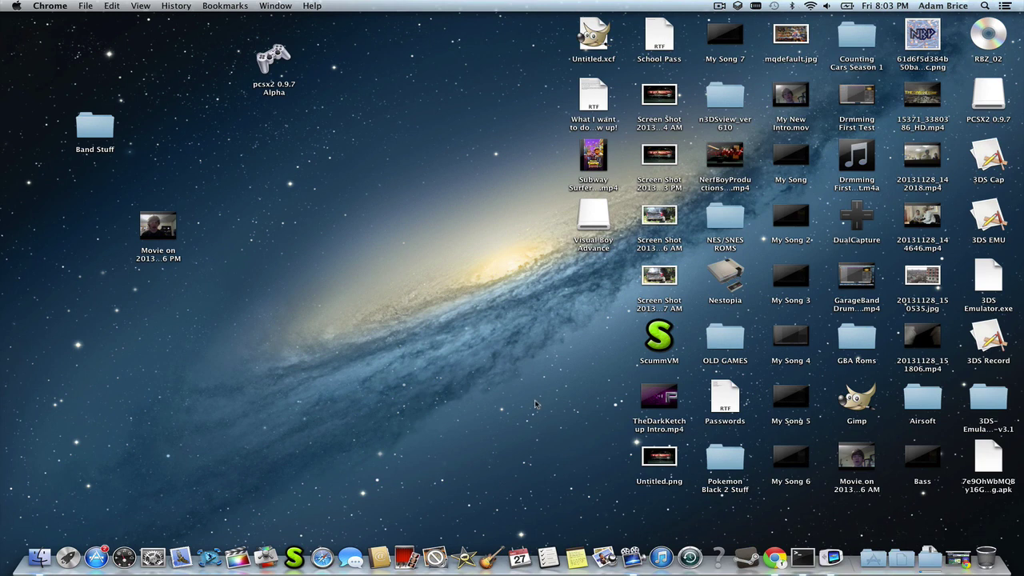
click(722, 6)
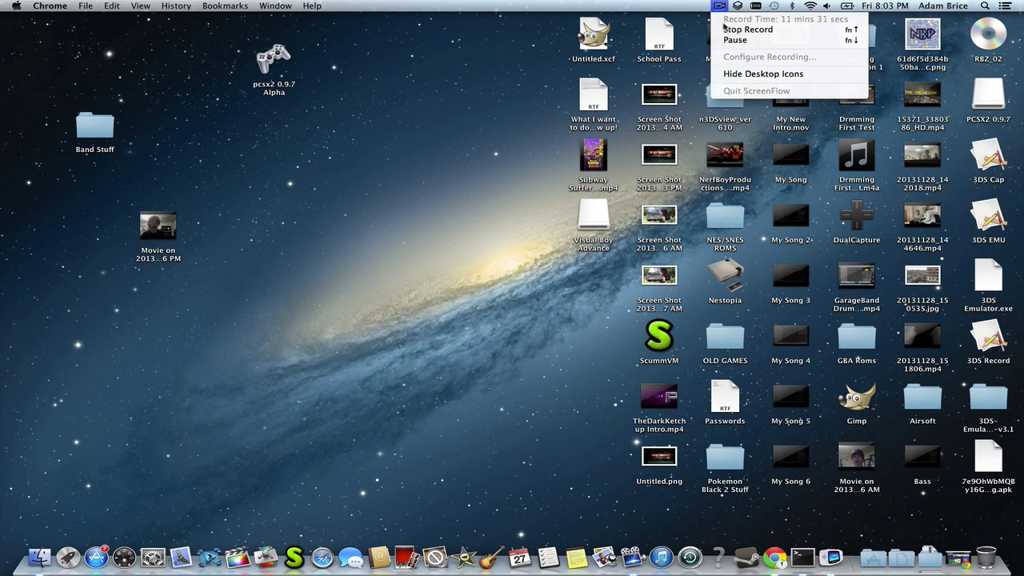